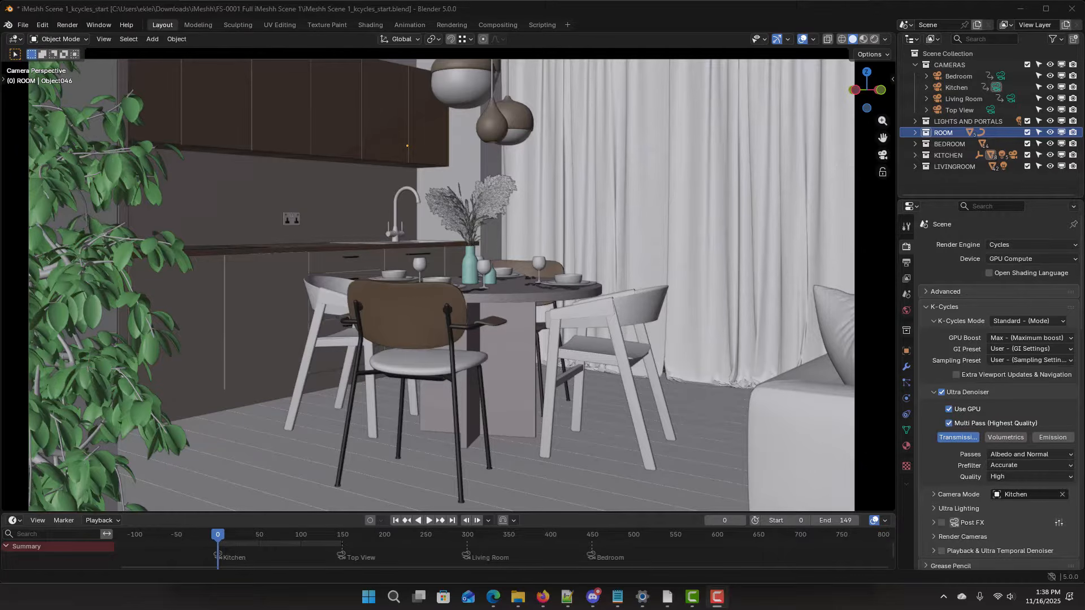
Step: Check the view layer's data passes and the scene's output settings, including the Post Processing pipeline options
left_click(907, 278)
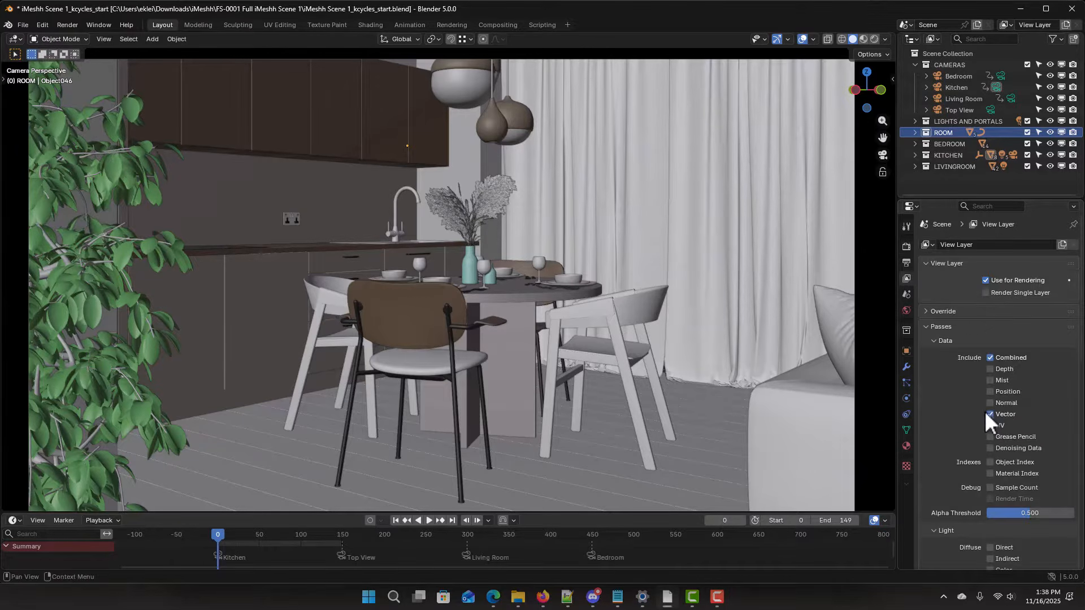
left_click(906, 262)
scroll(934, 429, "down", 2)
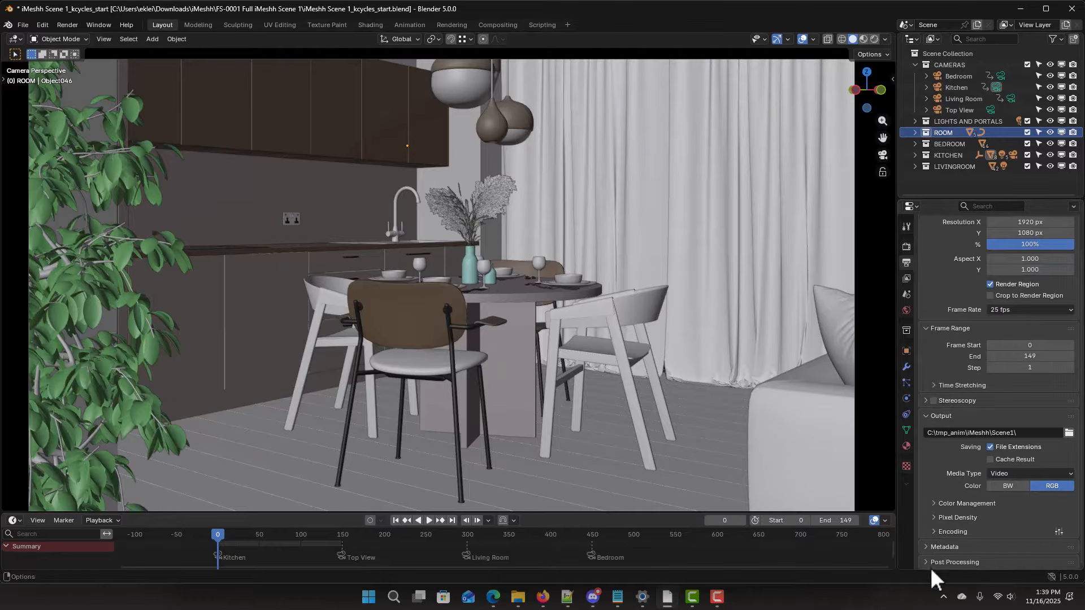
left_click(929, 562)
scroll(934, 542, "down", 2)
scroll(950, 536, "up", 1)
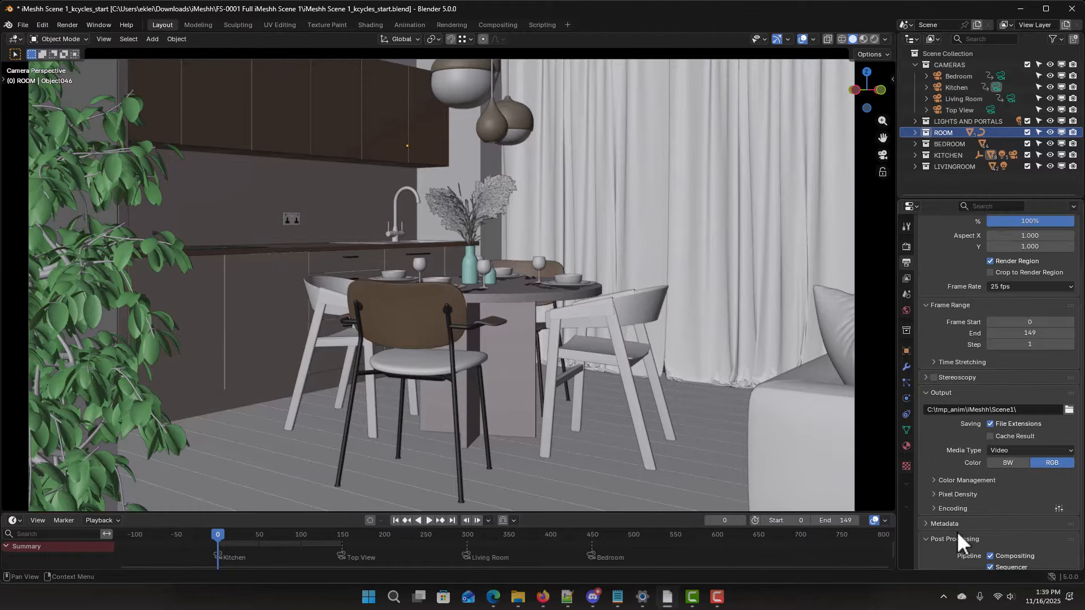
left_click(952, 538)
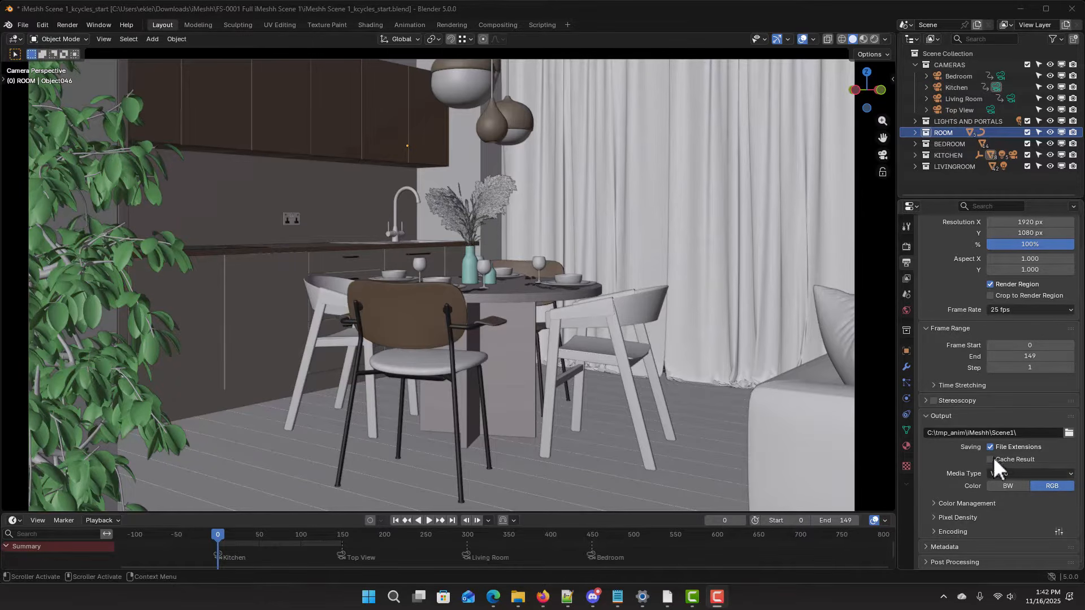
Step: Set the output media type to Multi-Layer EXR with Float (Half) color depth
left_click(1006, 476)
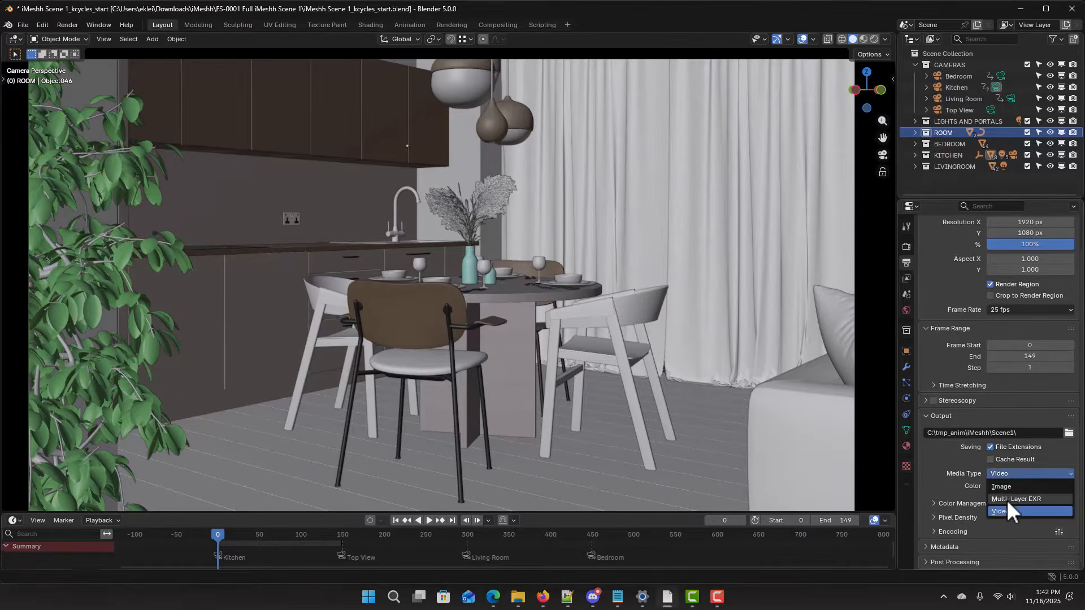
left_click(1007, 500)
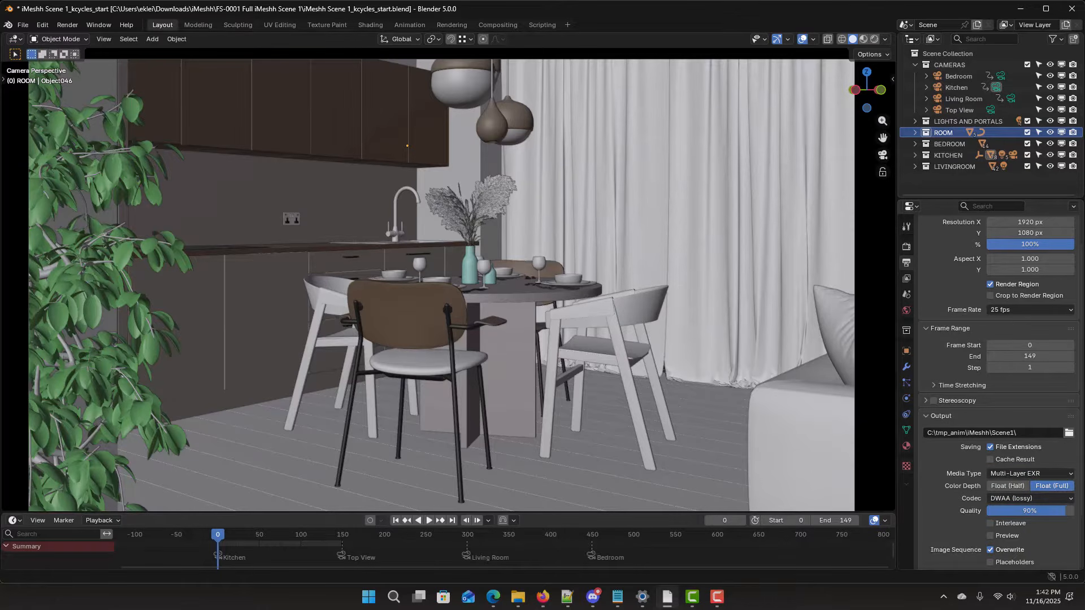
scroll(1002, 423, "down", 3)
left_click(1005, 424)
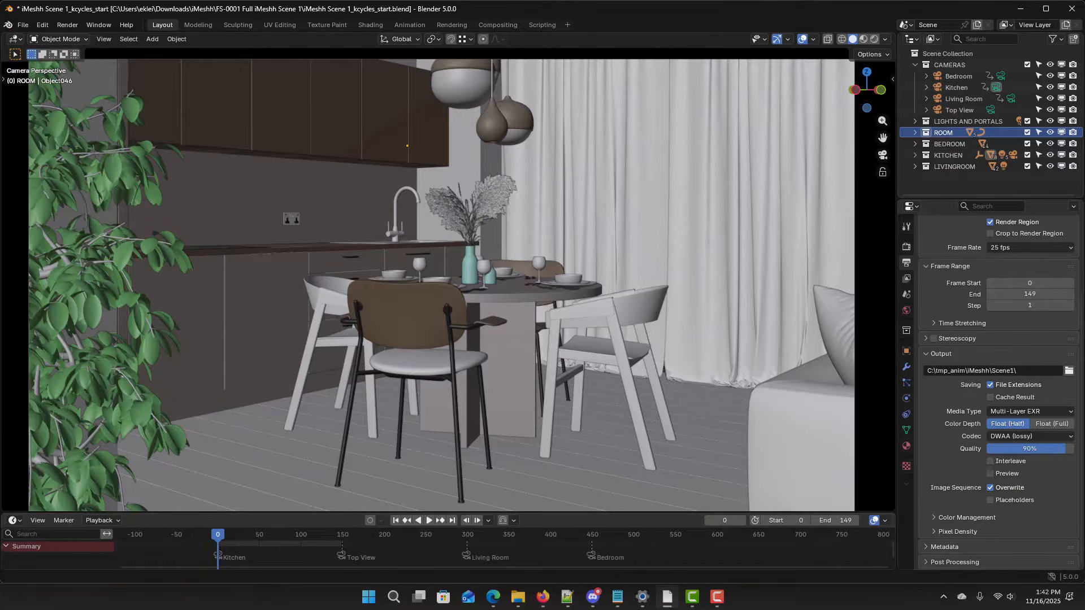
Step: Review the view layer passes, the scene output settings and the K-Cycles Render Cameras output options
left_click(906, 278)
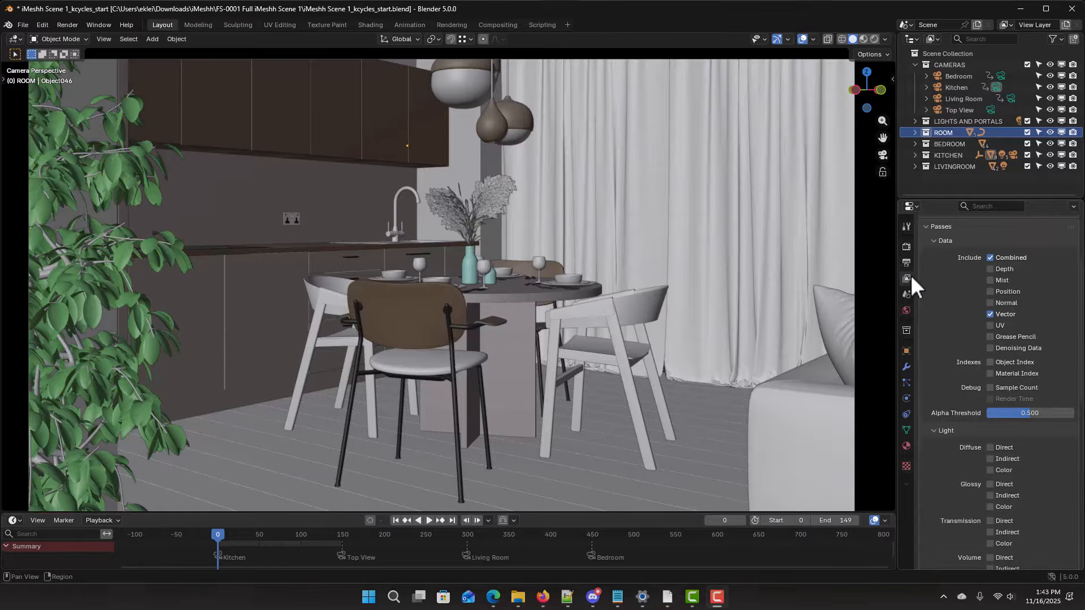
left_click(906, 246)
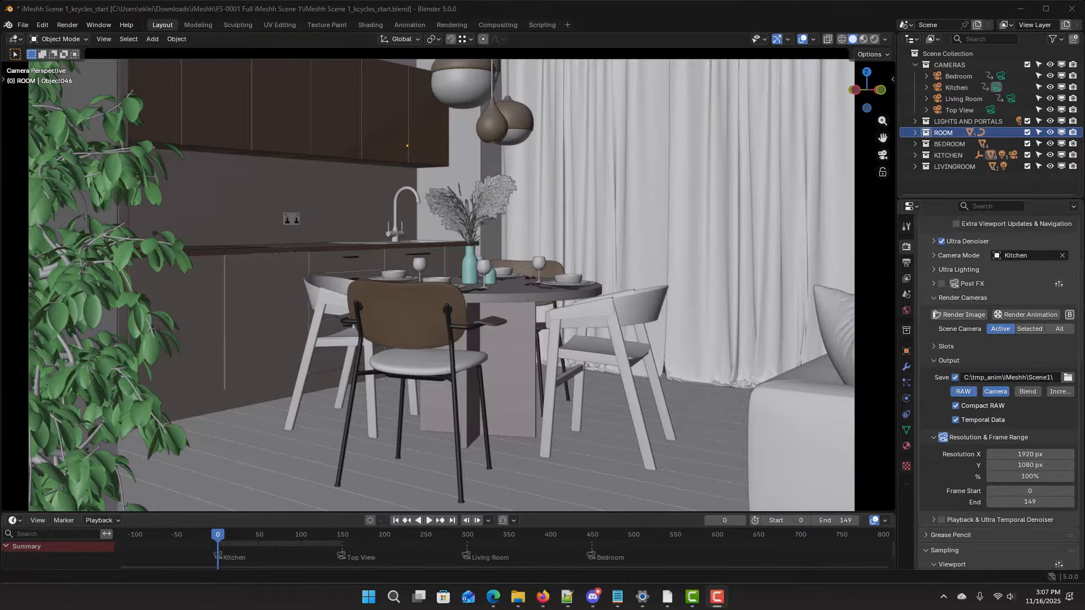
left_click(906, 278)
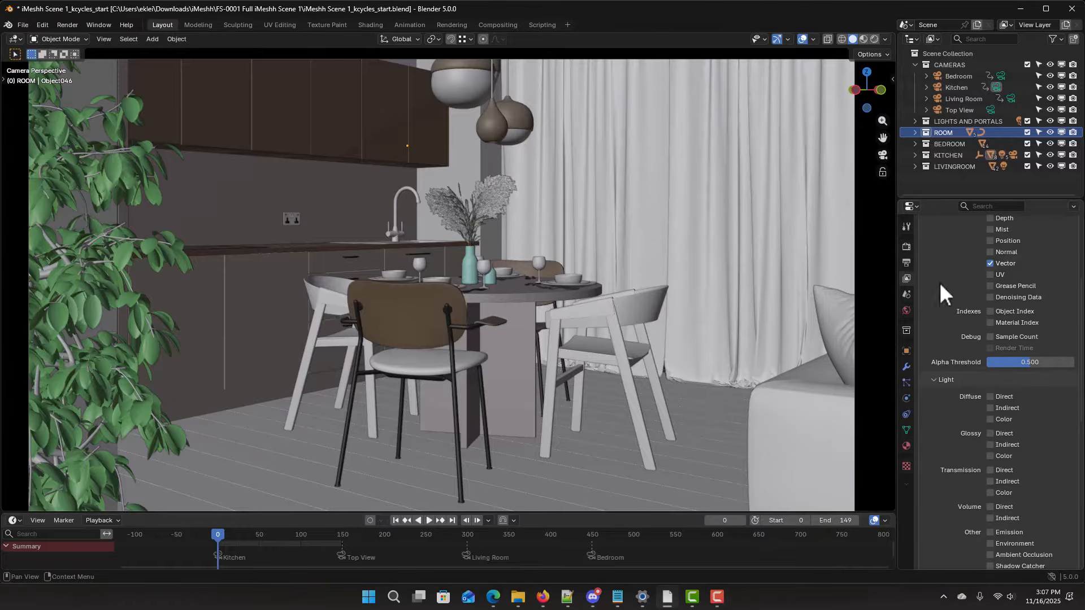
left_click(907, 262)
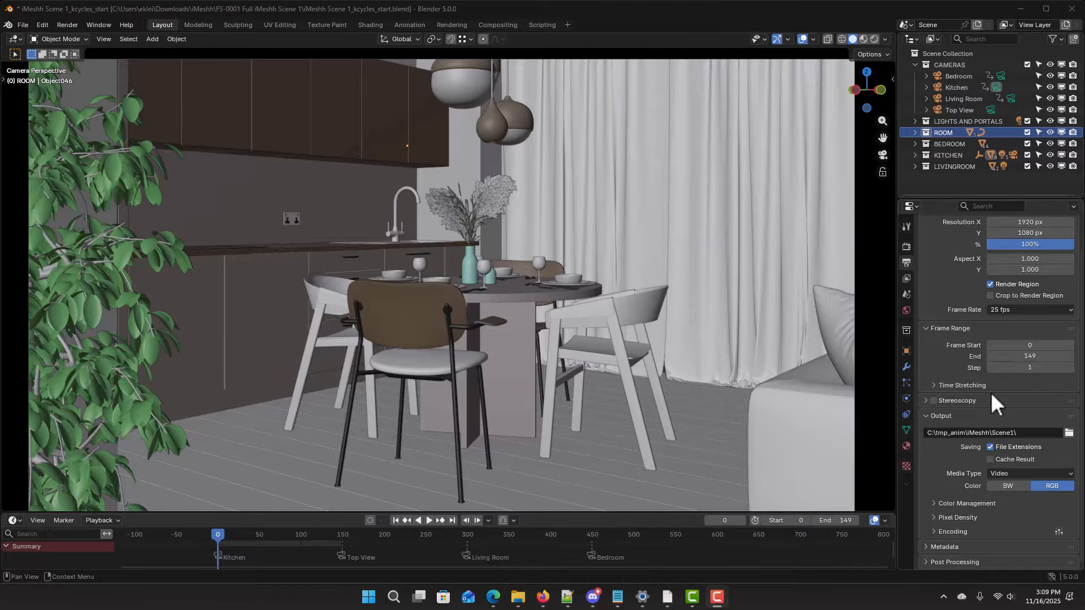
scroll(992, 398, "up", 1, "ctrl")
scroll(994, 403, "down", 1)
scroll(998, 425, "down", 2)
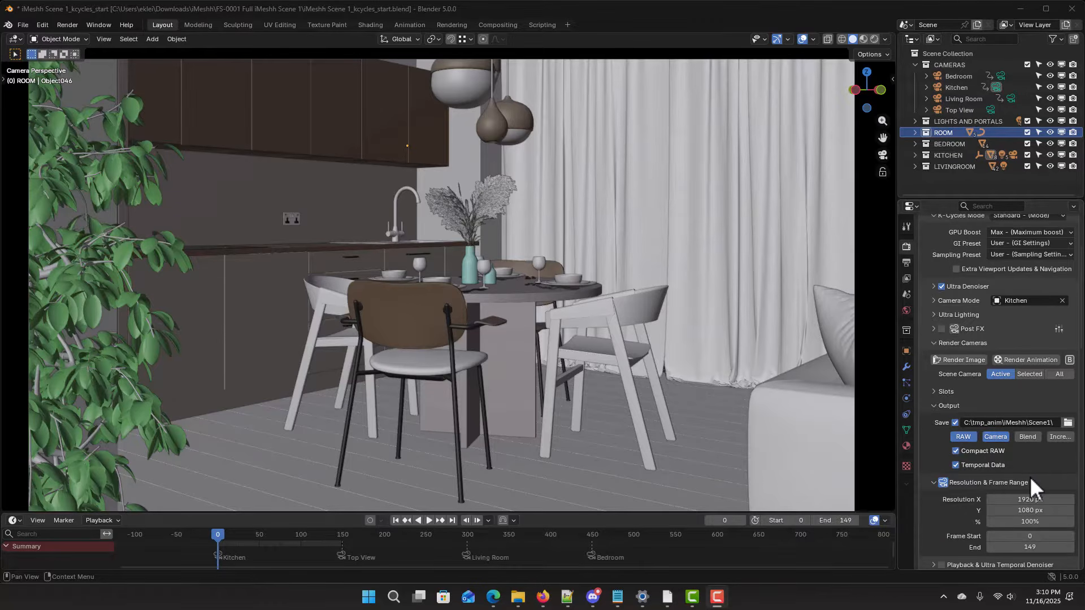
scroll(1008, 470, "down", 3)
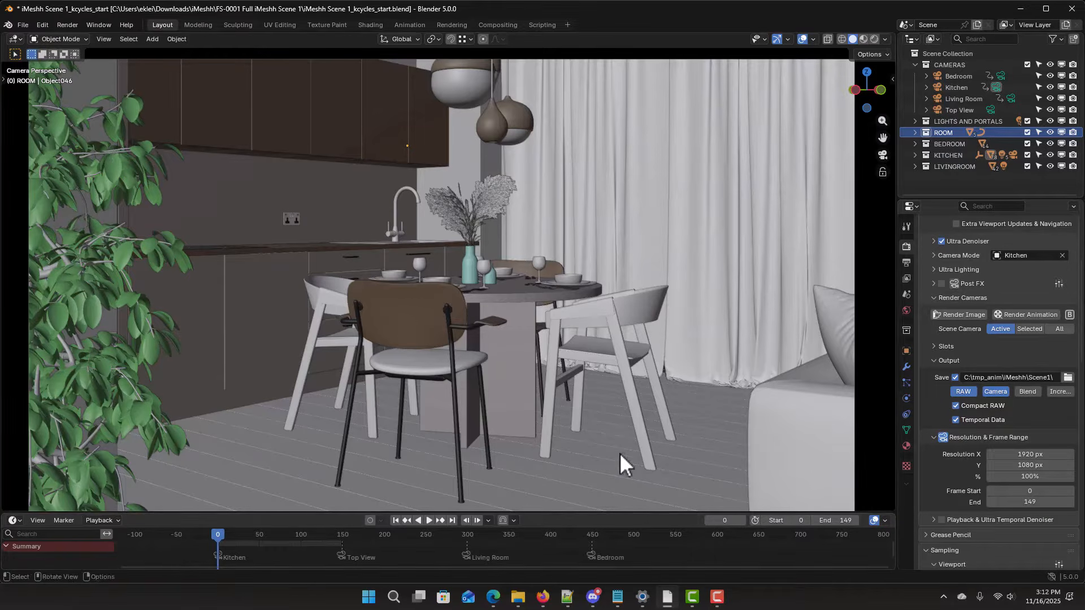
Step: Switch the K-Cycles camera to Top View, Living Room and finally Bedroom to check each camera's view and frame range
left_click(1017, 256)
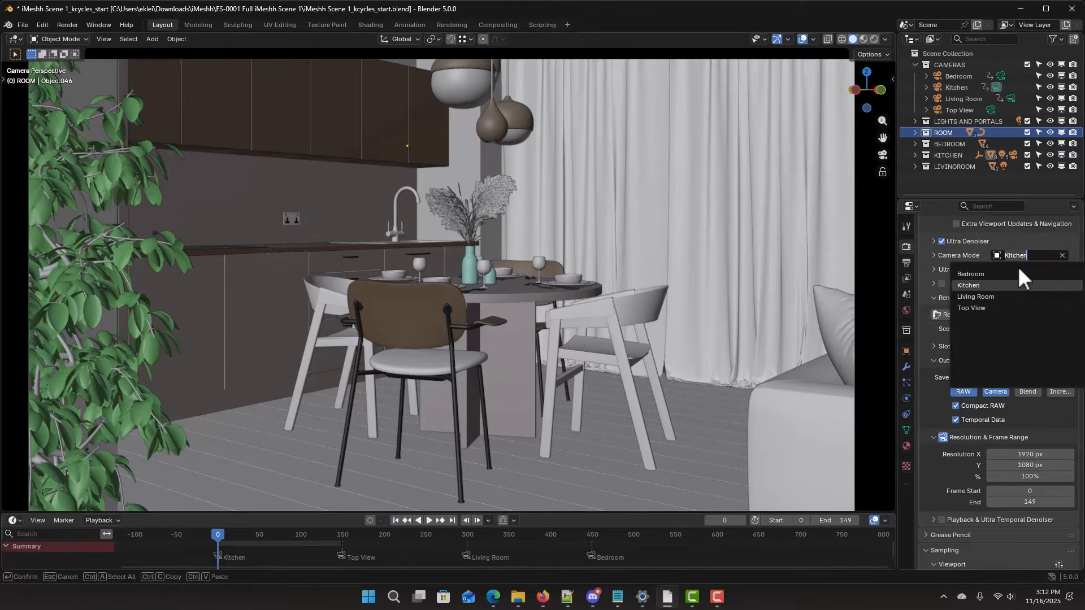
left_click(1001, 310)
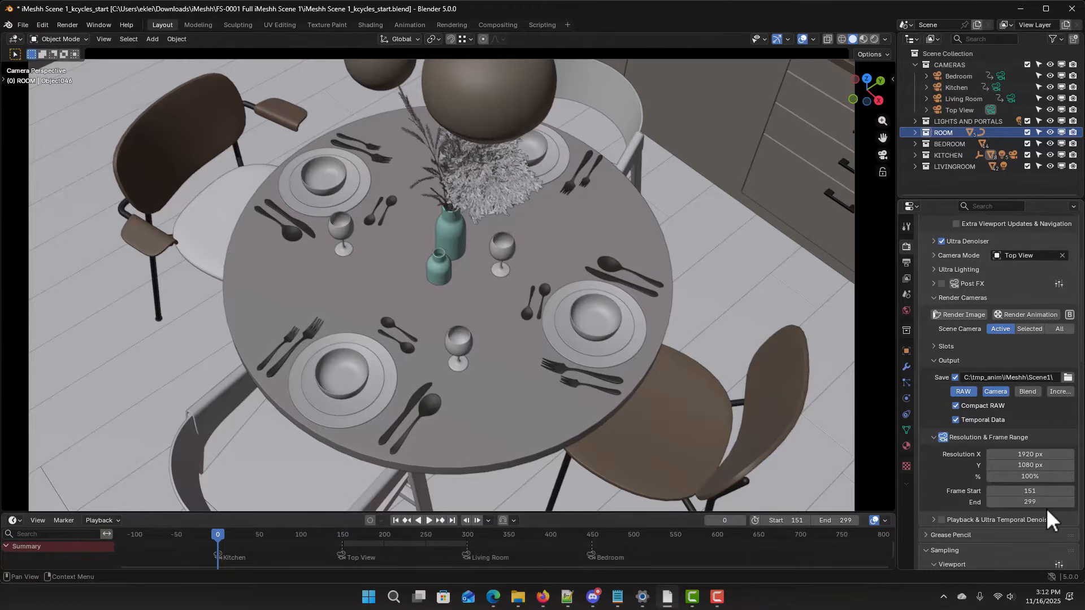
left_click(1023, 256)
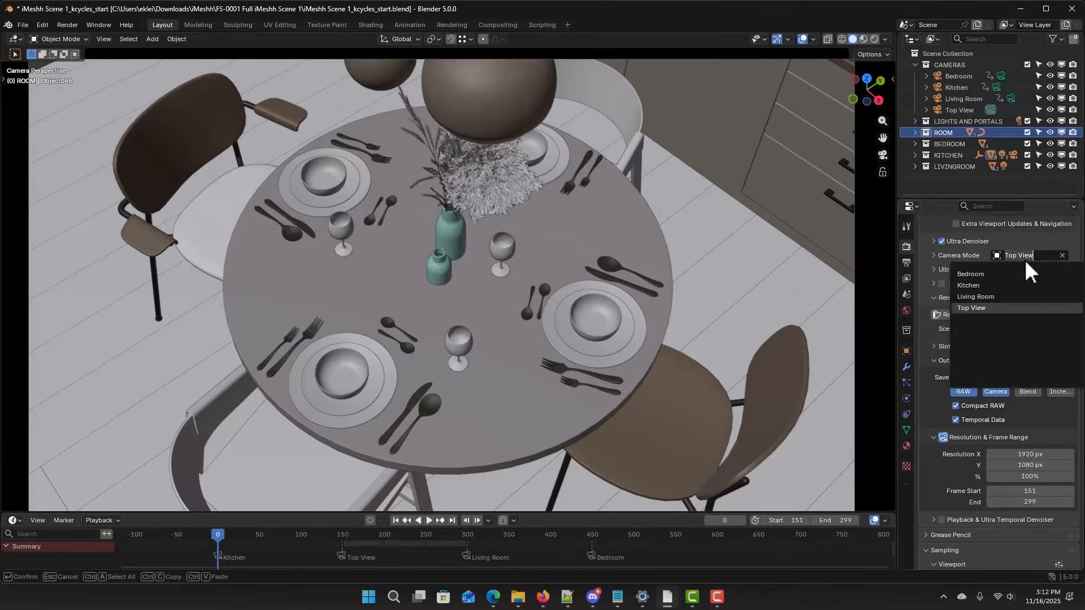
left_click(1005, 289)
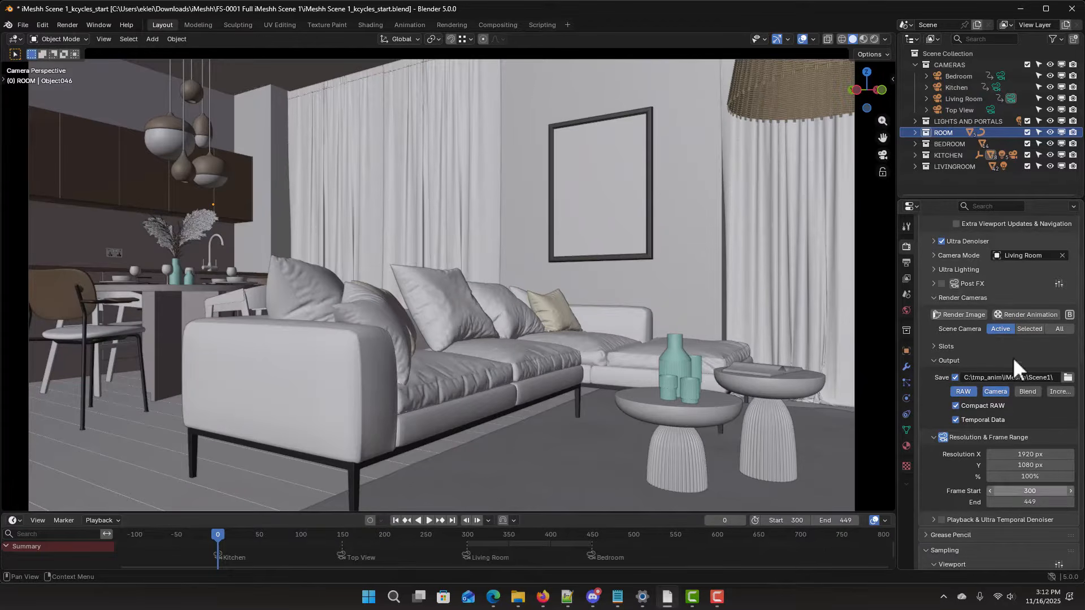
left_click(1023, 257)
left_click(999, 287)
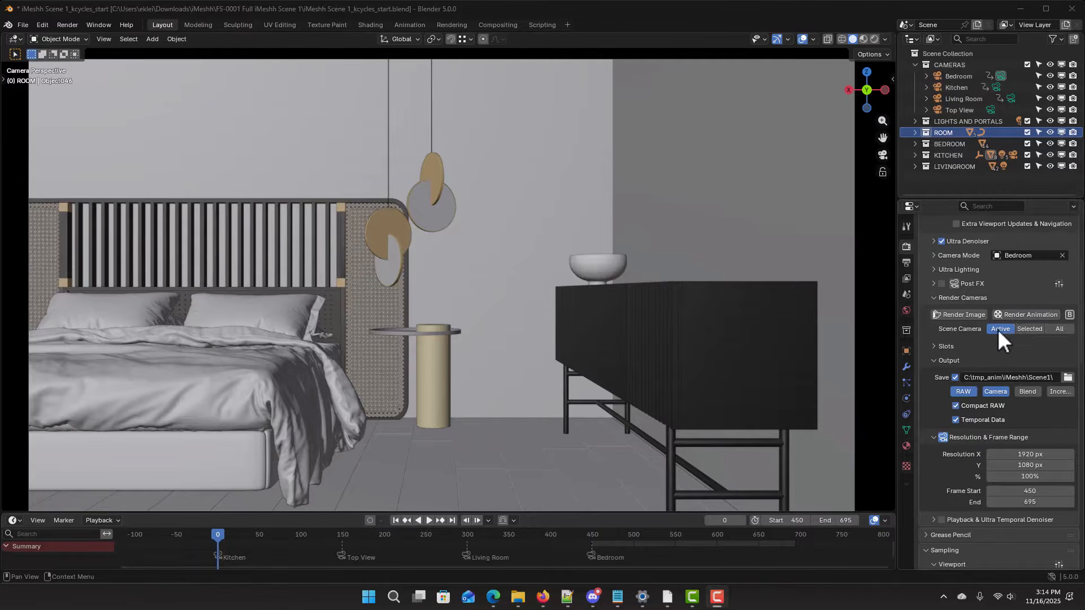
Step: Set Render Cameras to all scene cameras, enable background rendering and render the animation, moving the console window aside
left_click(1035, 328)
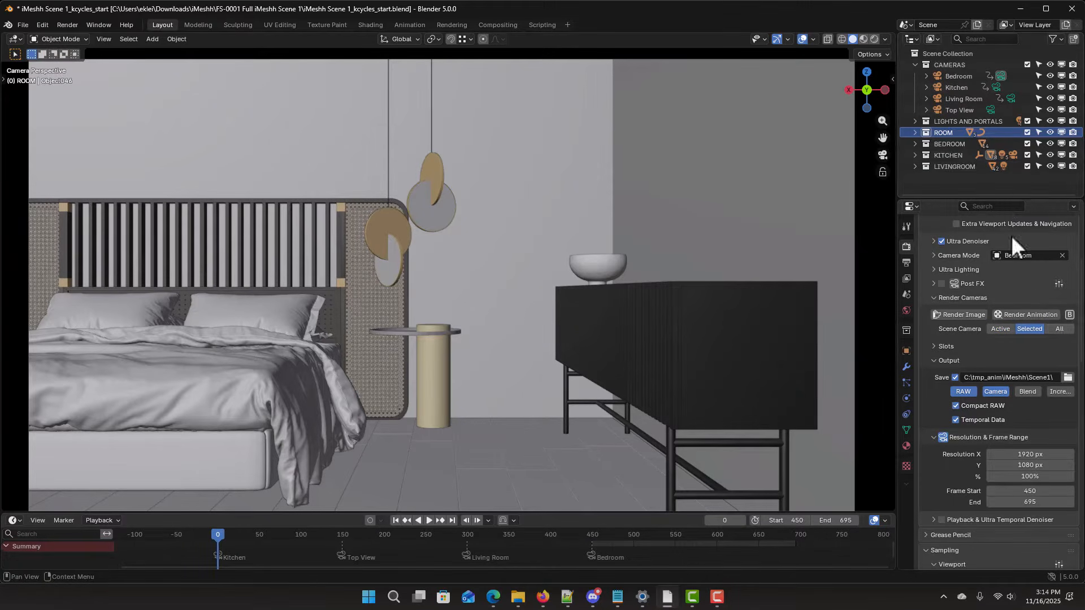
left_click(1063, 329)
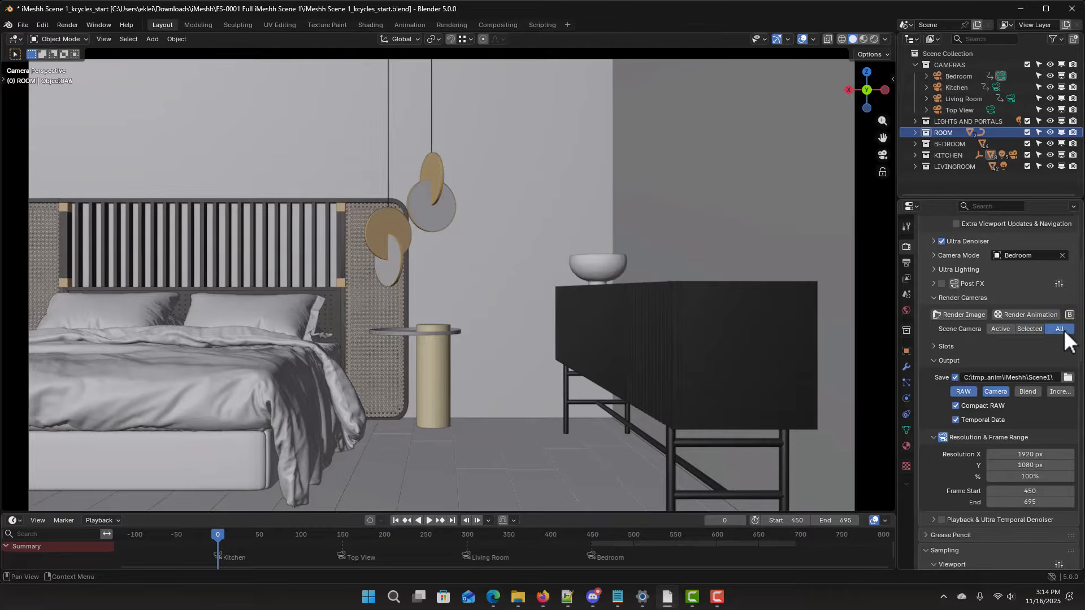
left_click(1069, 314)
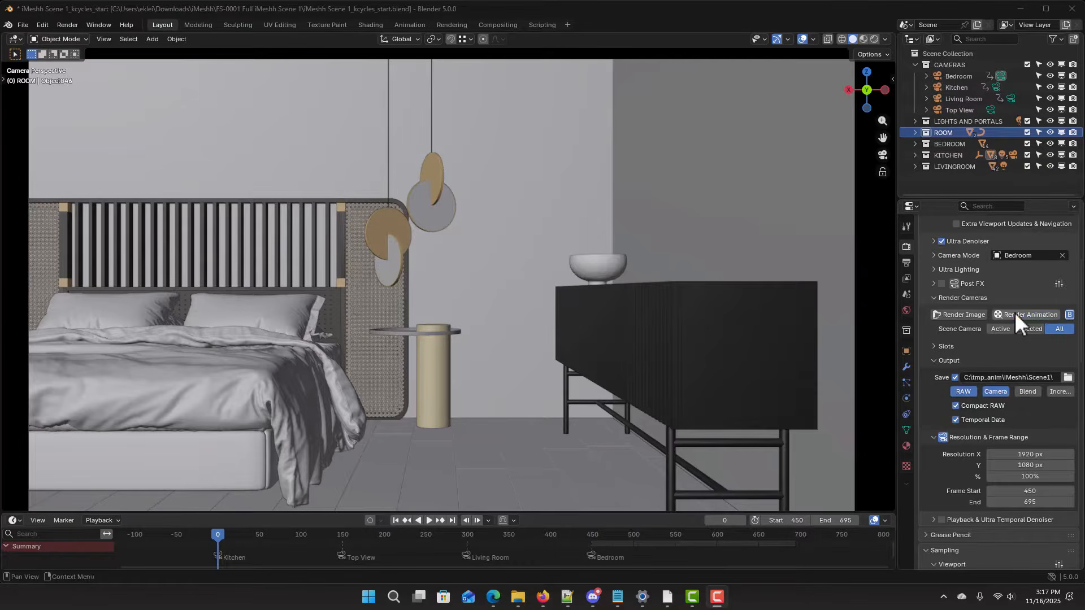
left_click(1015, 312)
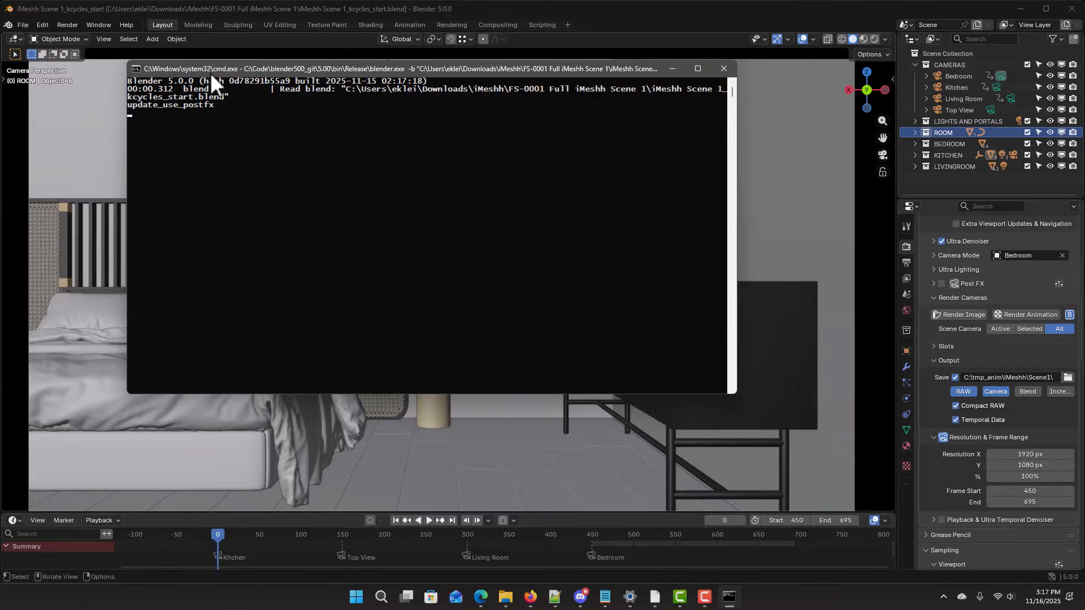
left_click_drag(211, 75, 366, 171)
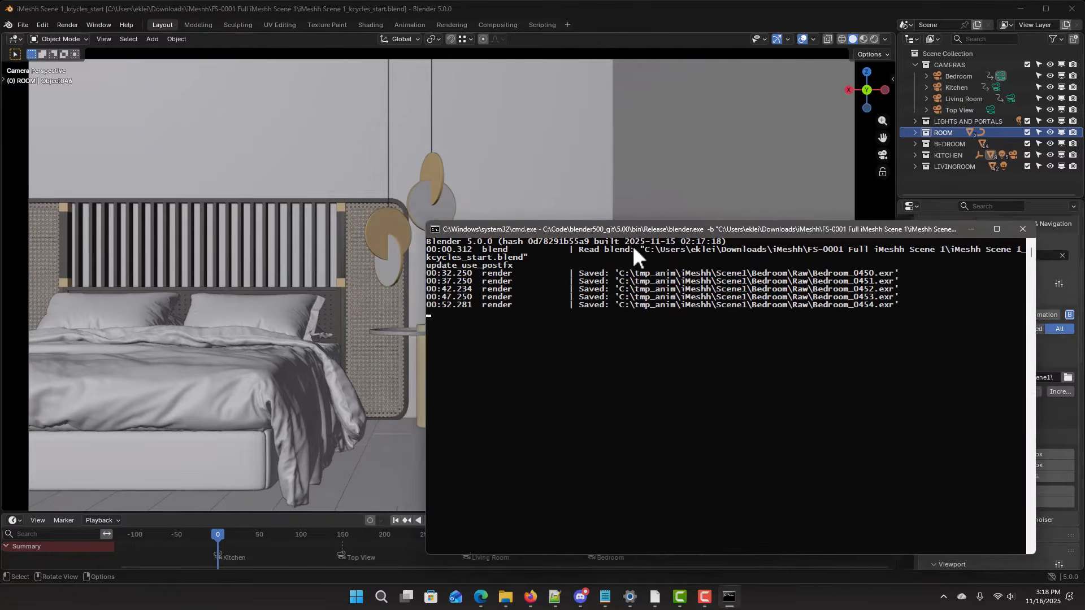
left_click_drag(633, 247, 615, 237)
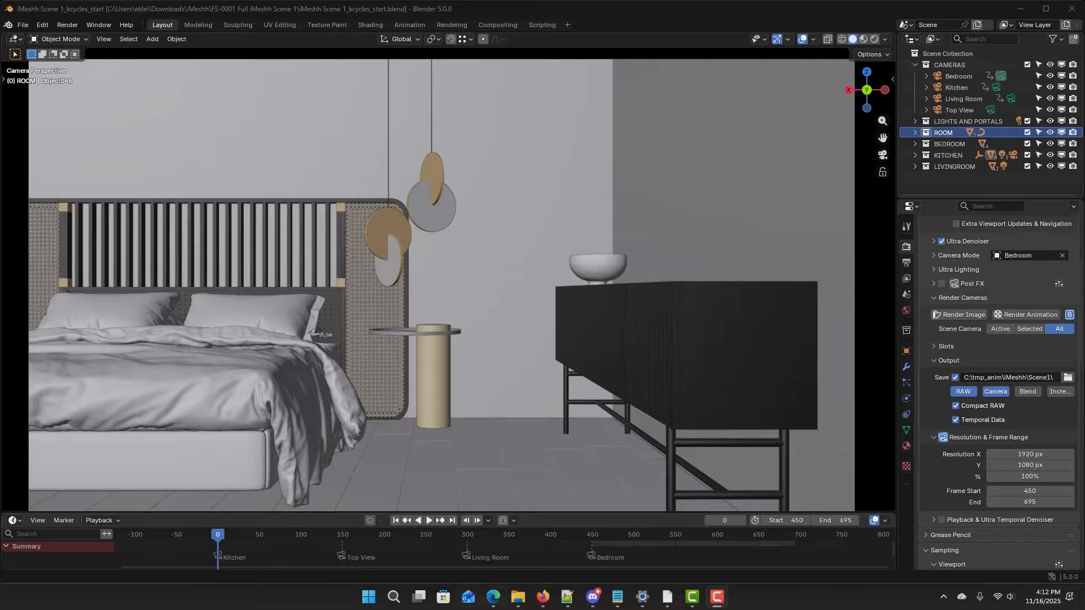
Step: In File Explorer, examine the Scene1 output folder and the Raw subfolders for the Bedroom, Kitchen, Living Room and Top View cameras
mouse_move(519, 603)
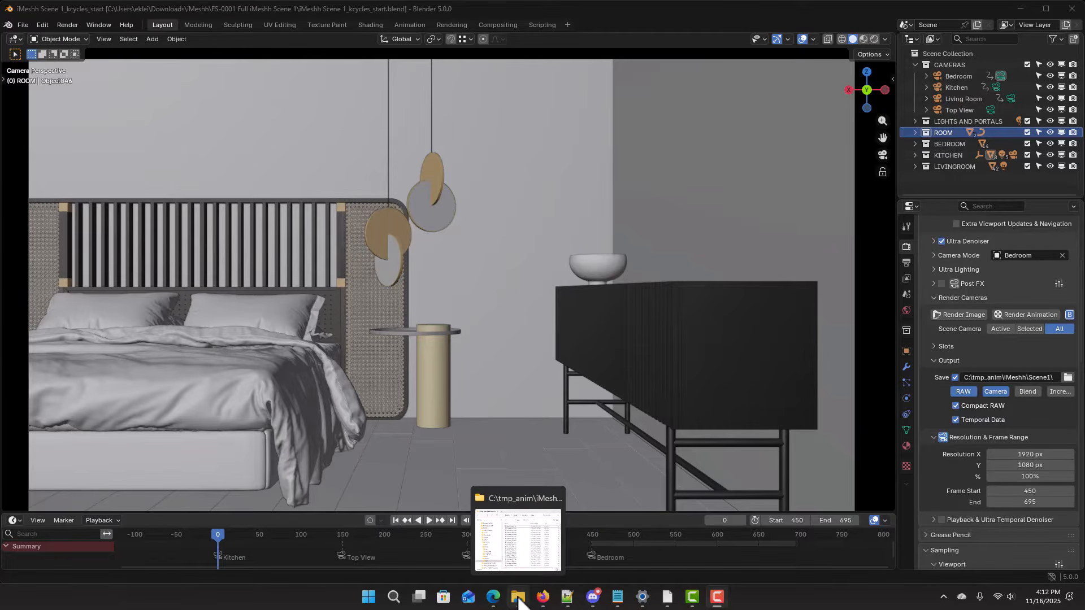
left_click(519, 600)
left_click(257, 207)
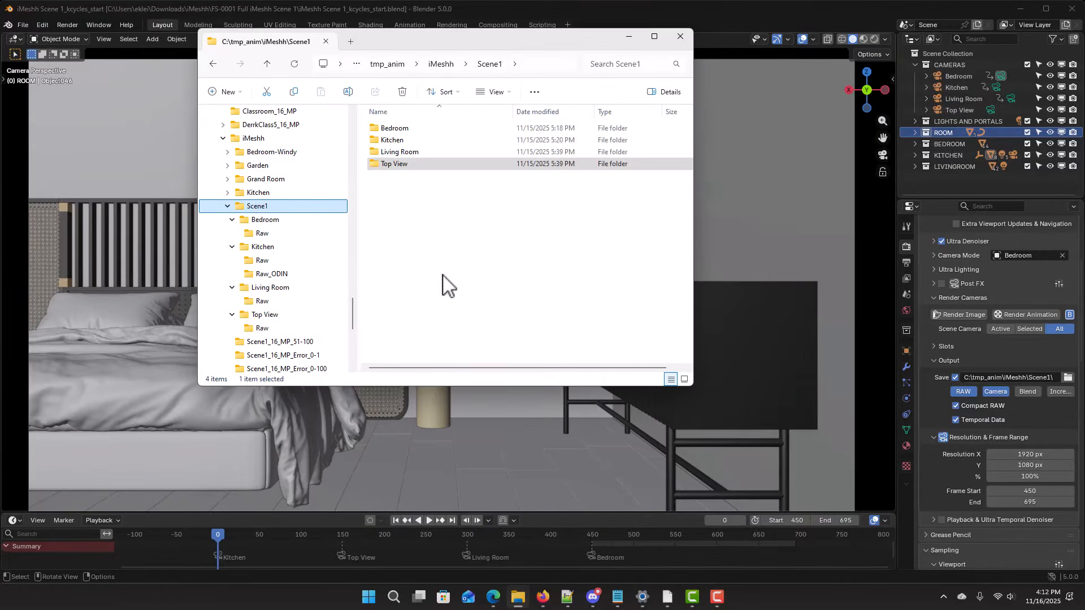
left_click(265, 221)
left_click(261, 235)
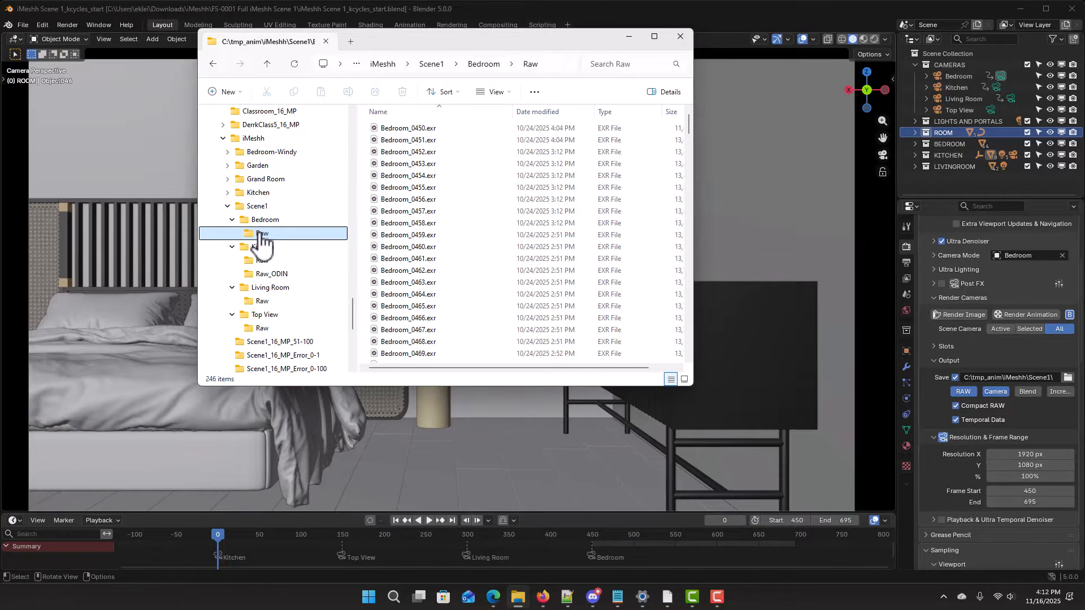
left_click(262, 247)
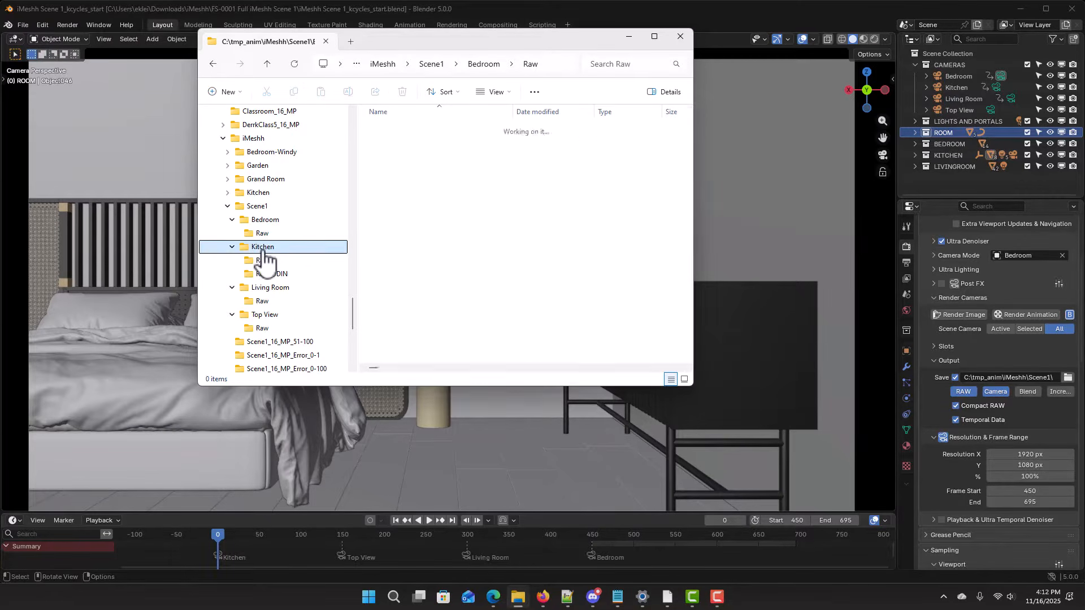
left_click(264, 261)
left_click(265, 289)
left_click(267, 302)
left_click(269, 315)
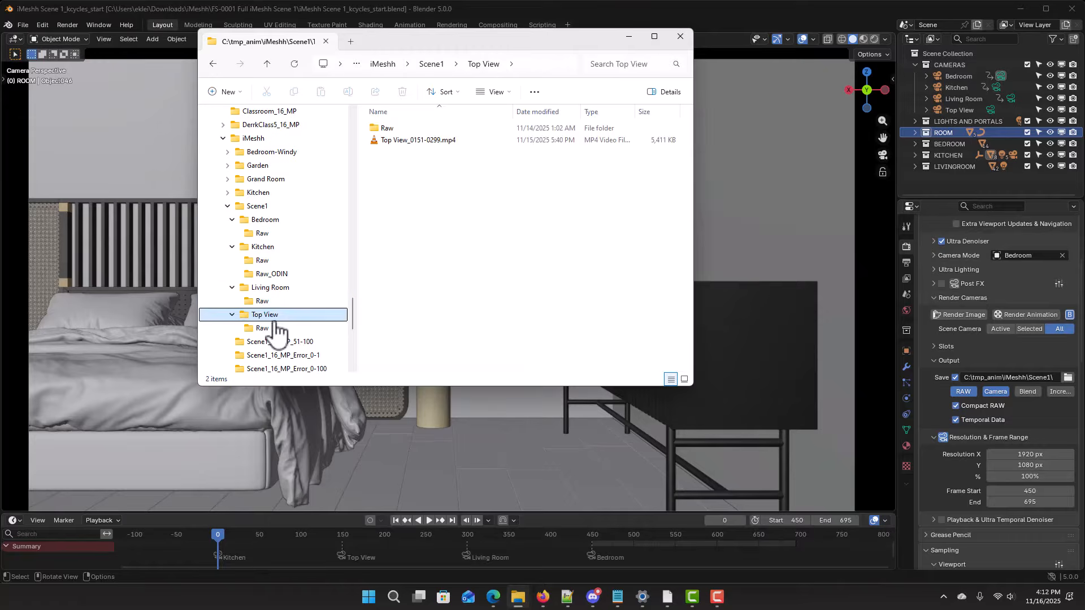
left_click(270, 327)
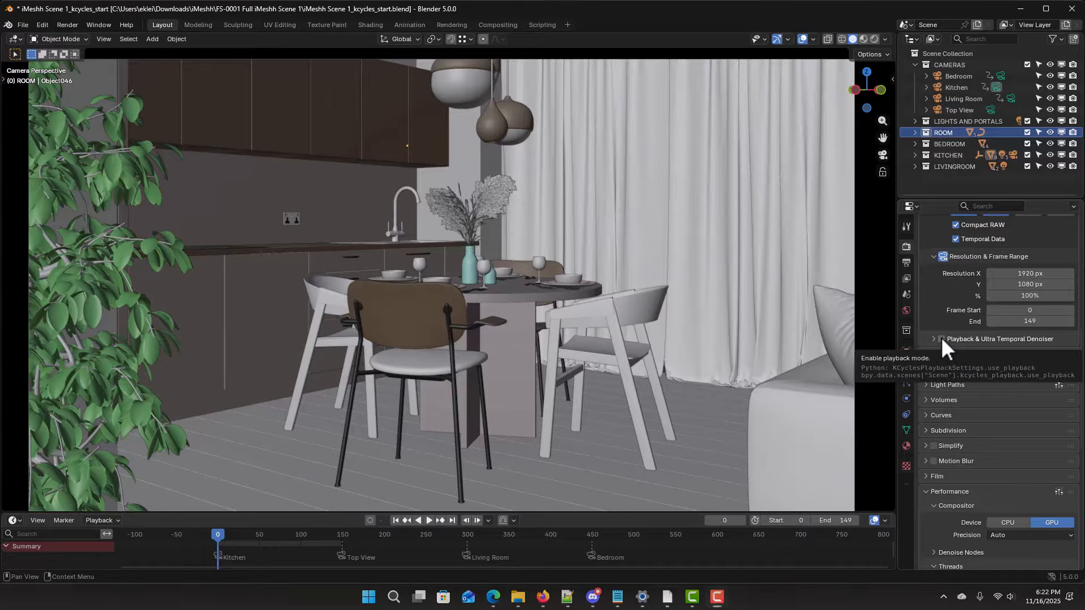
Step: Enable Playback & Ultra Temporal Denoiser in the K-Cycles render settings and set its mode to Image
left_click(941, 337)
left_click(936, 338)
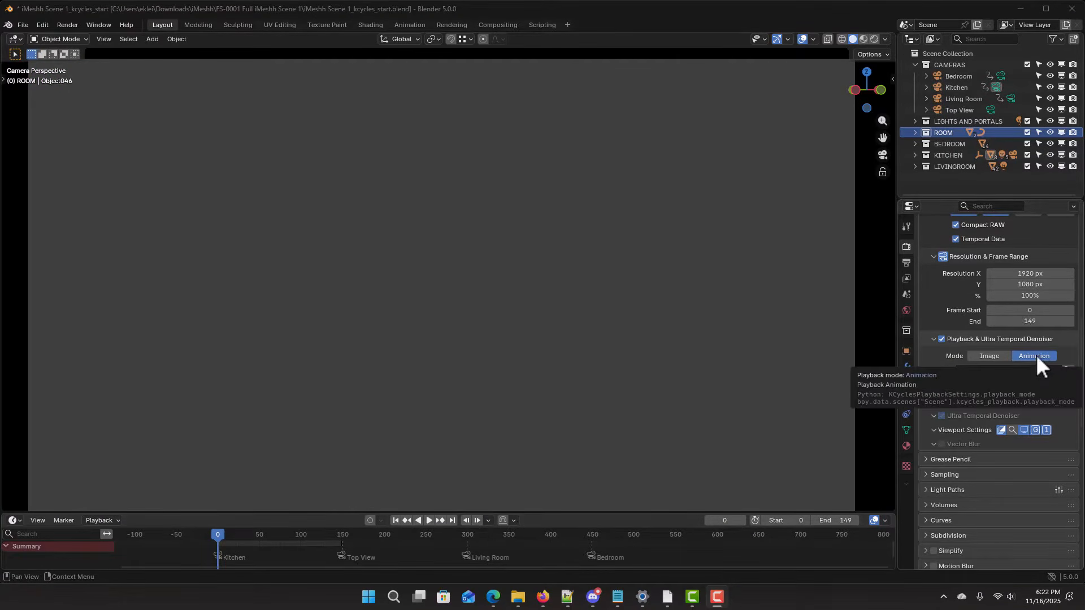
left_click(996, 353)
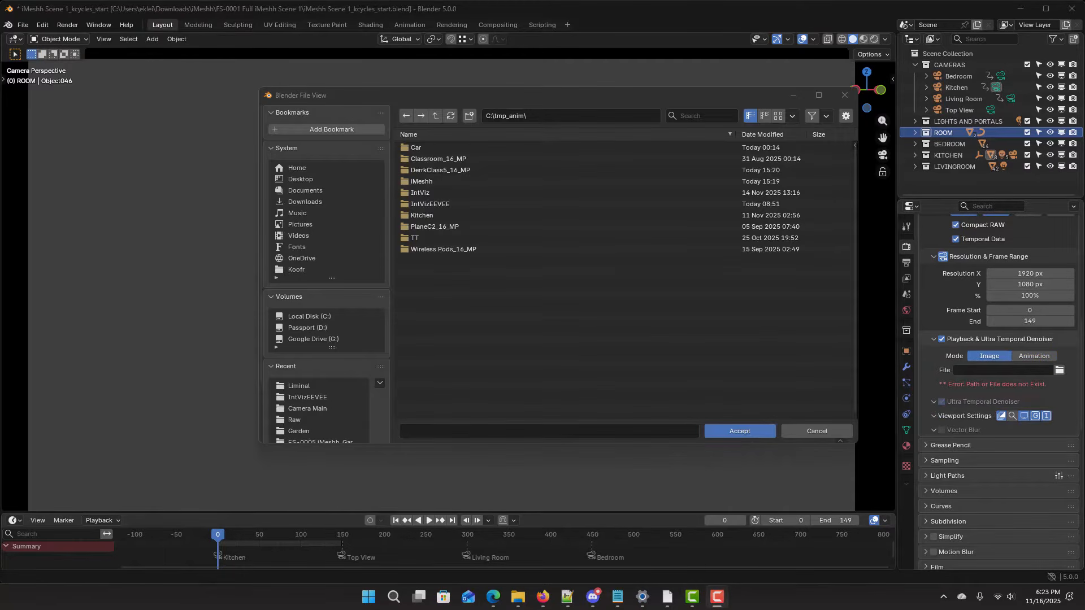
Step: Load Kitchen_0000.exr from the iMeshh\Scene1\Kitchen\Raw folder as the playback image file
double_click(421, 181)
double_click(418, 192)
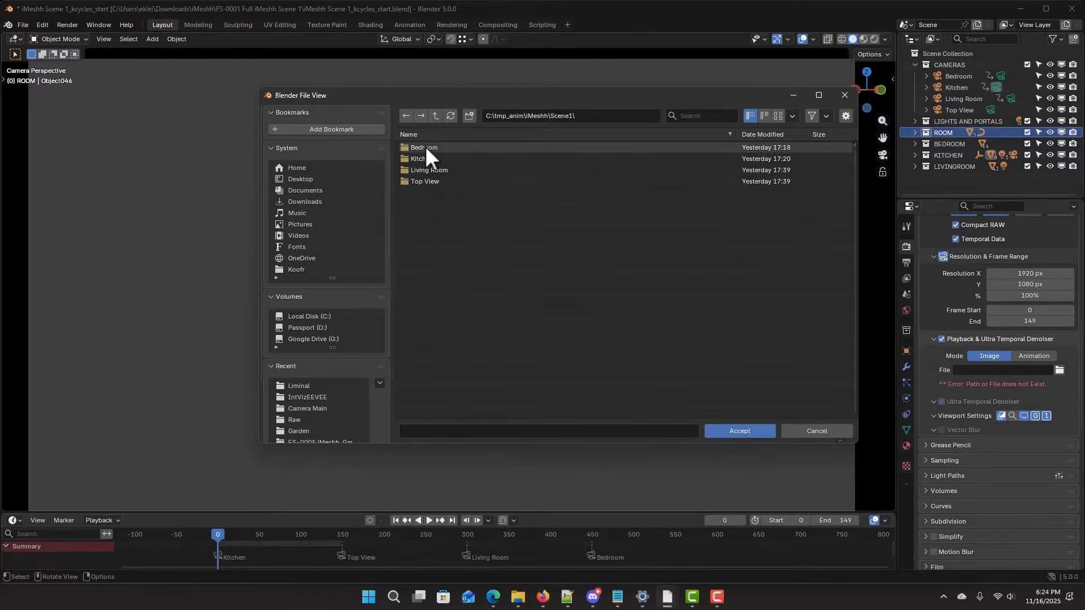
double_click(422, 159)
double_click(427, 147)
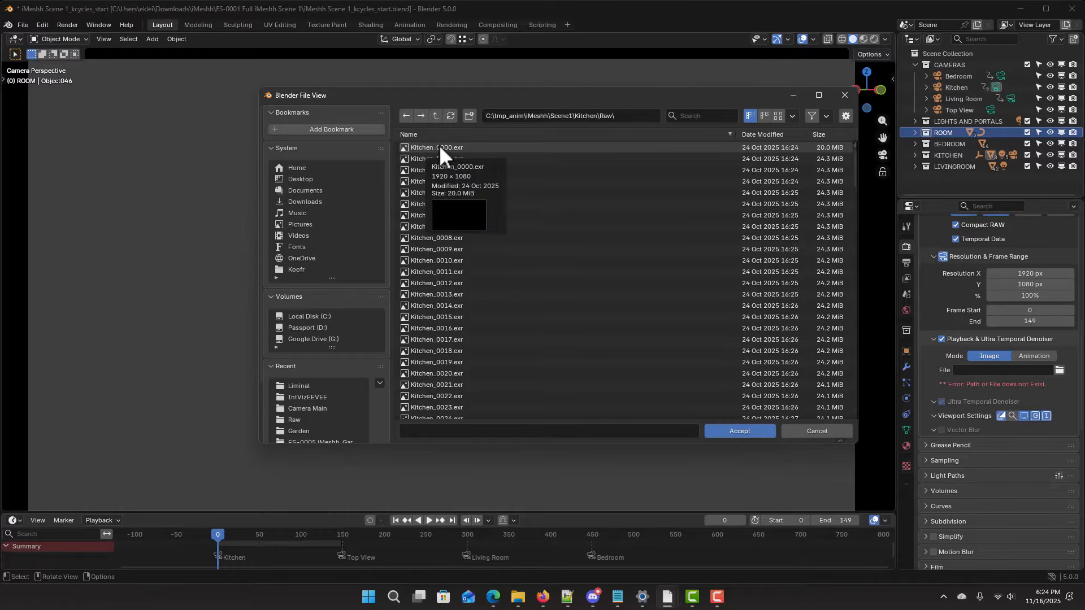
double_click(438, 147)
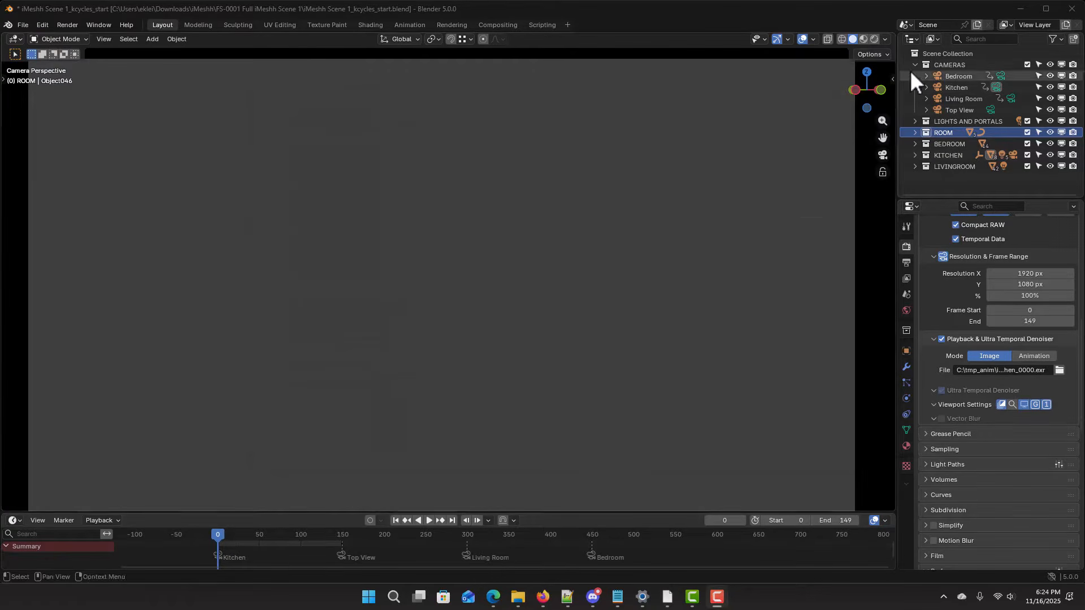
Step: In the rendered viewport, enable Post FX and set Tone and Color to Exposure 0.89, Gamma 1.22, Color Boost 0.29, White Balance 0.24 and Detail 0.29
left_click(875, 39)
scroll(1020, 275, "down", 2)
scroll(1020, 276, "up", 10)
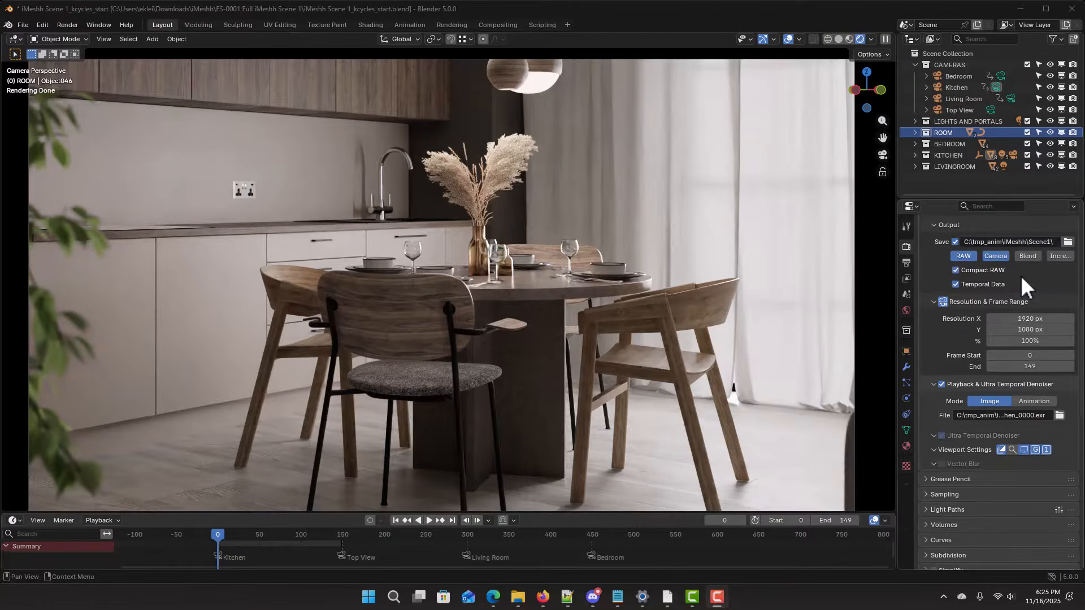
left_click(942, 284)
left_click(934, 284)
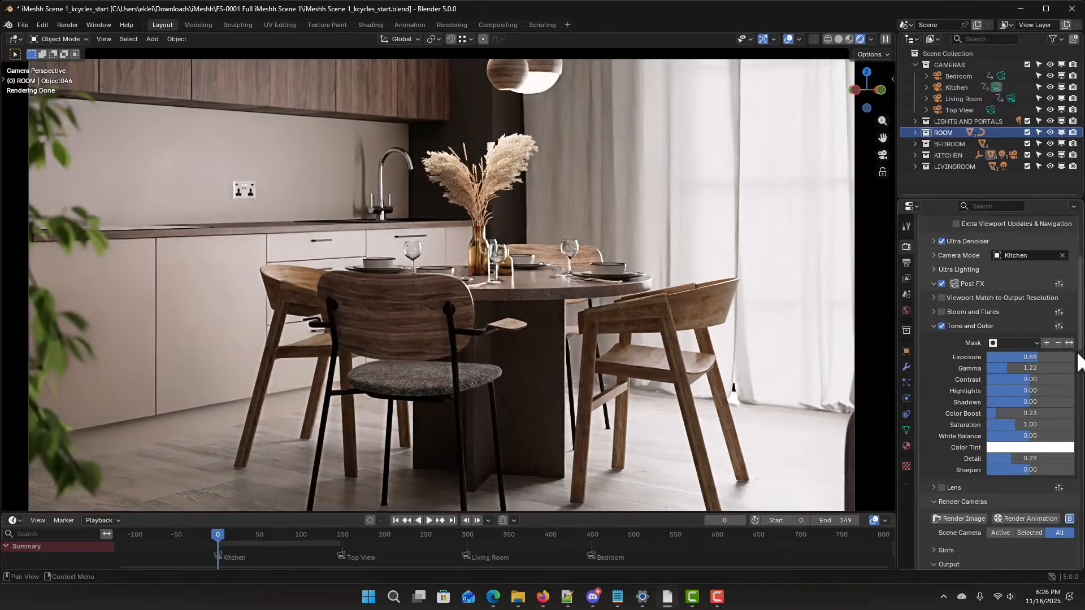
left_click_drag(1005, 436, 1034, 435)
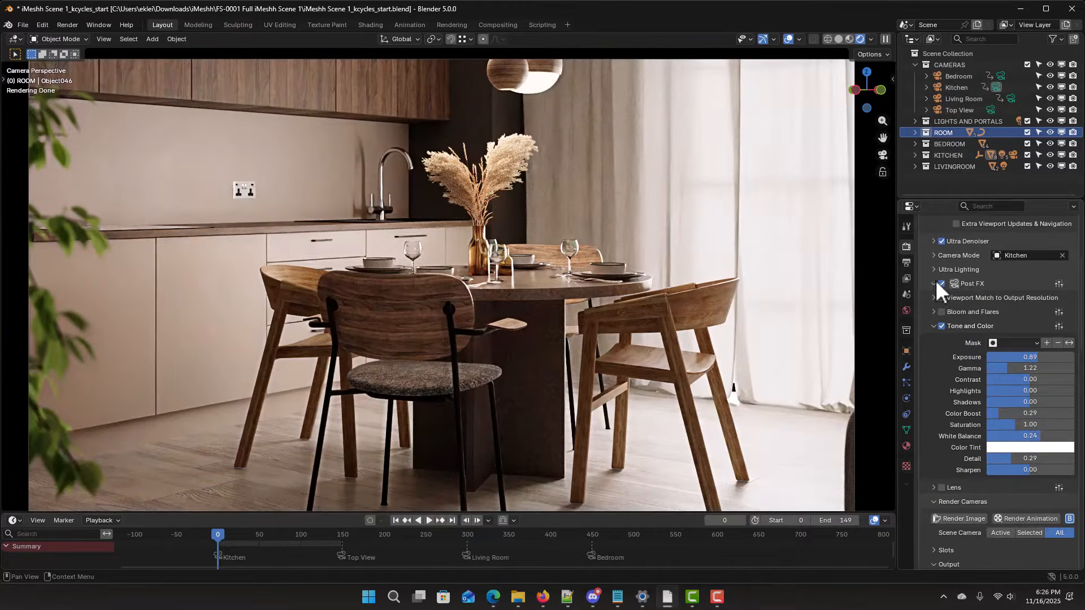
Step: Render the current frame as an image and view the Save As options for the result, closing both windows without saving
left_click(67, 24)
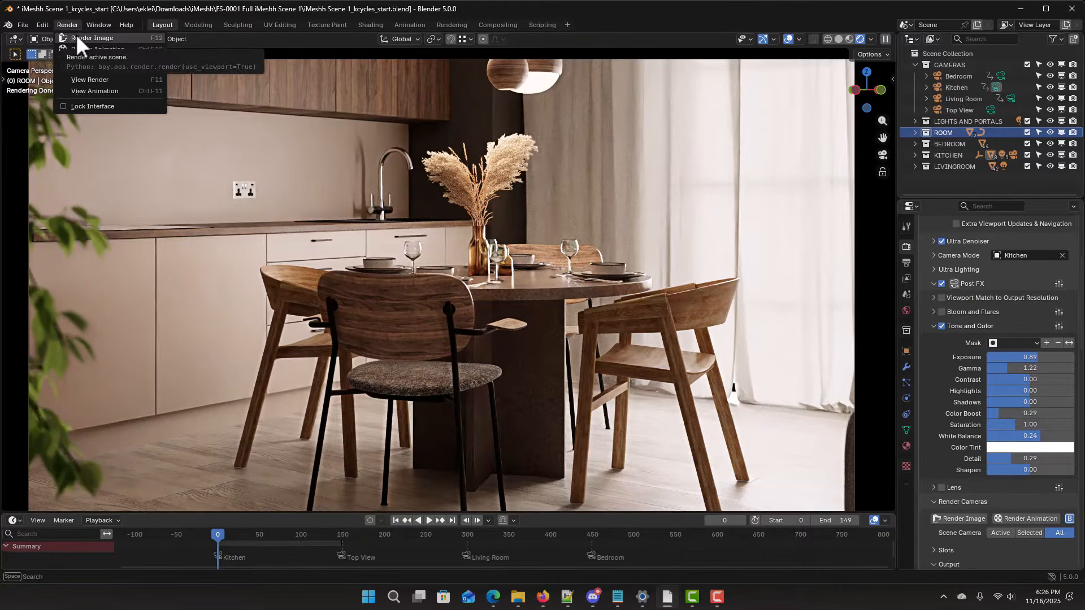
left_click(76, 36)
left_click(102, 25)
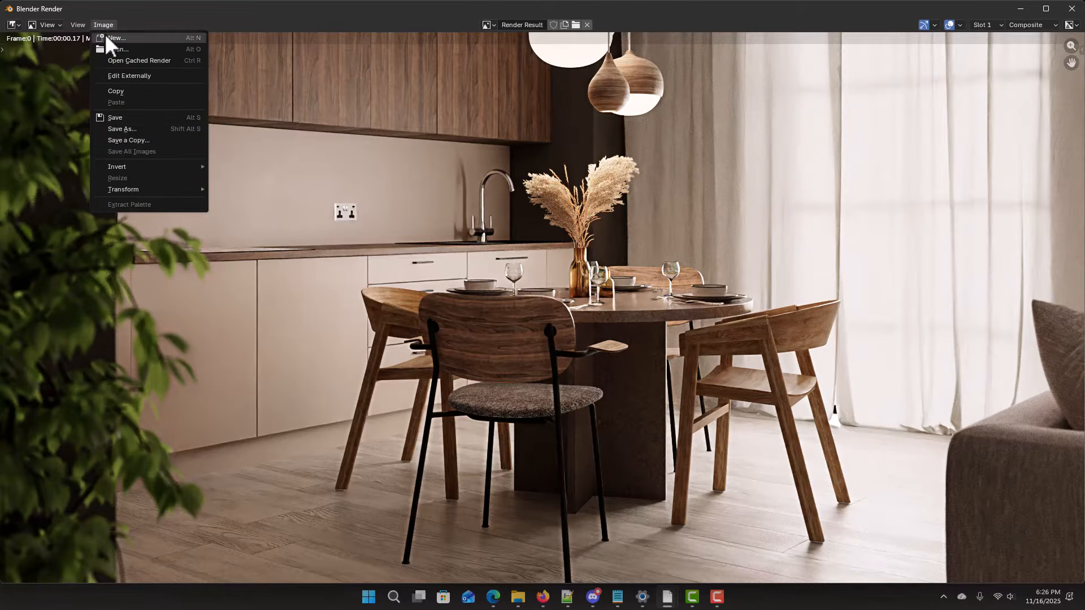
left_click(119, 128)
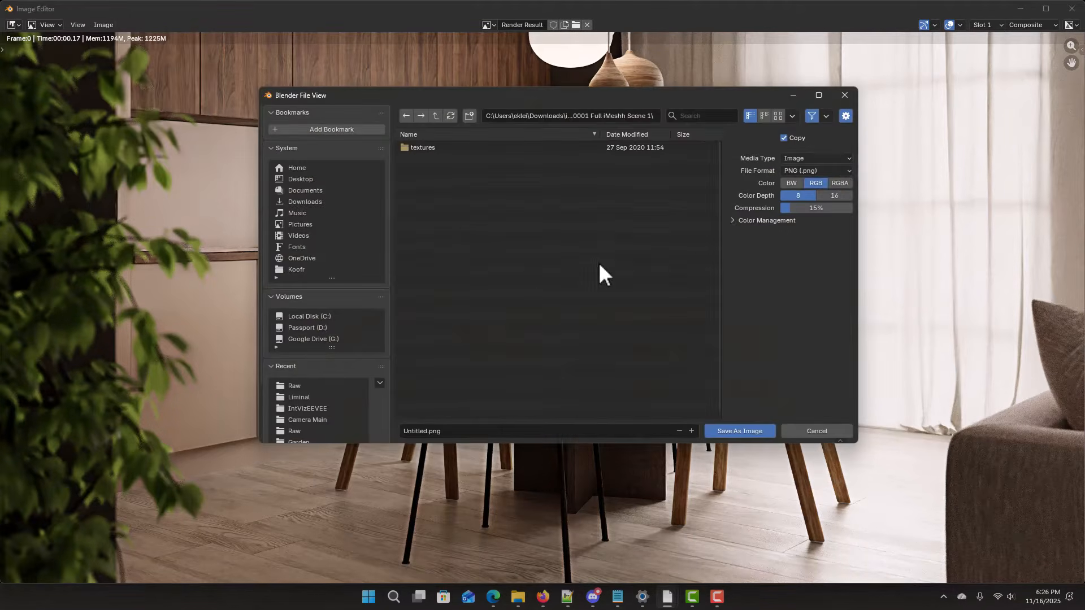
key("Escape")
left_click(1072, 9)
Step: Turn off RAW saving in the Render Cameras output and set the scene output media type to Image with PNG format
scroll(938, 452, "up", 5)
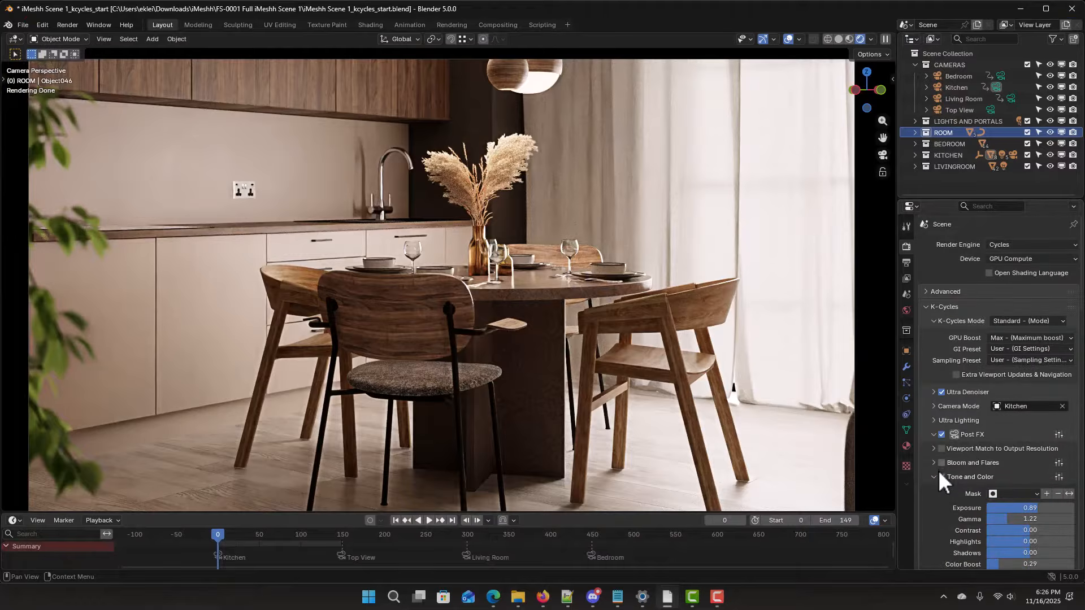
scroll(983, 389, "down", 10)
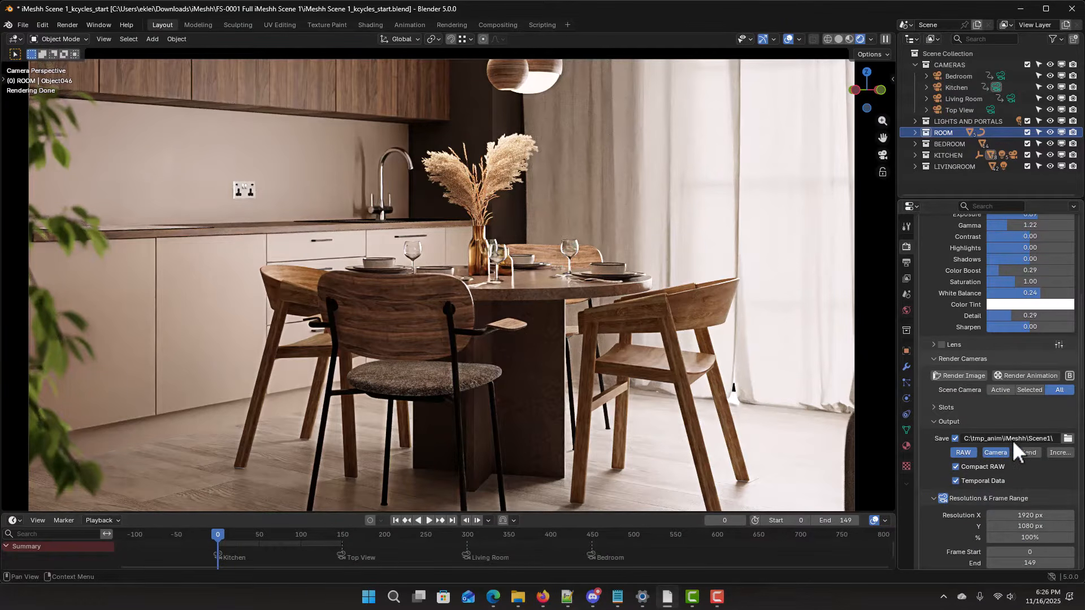
left_click(964, 452)
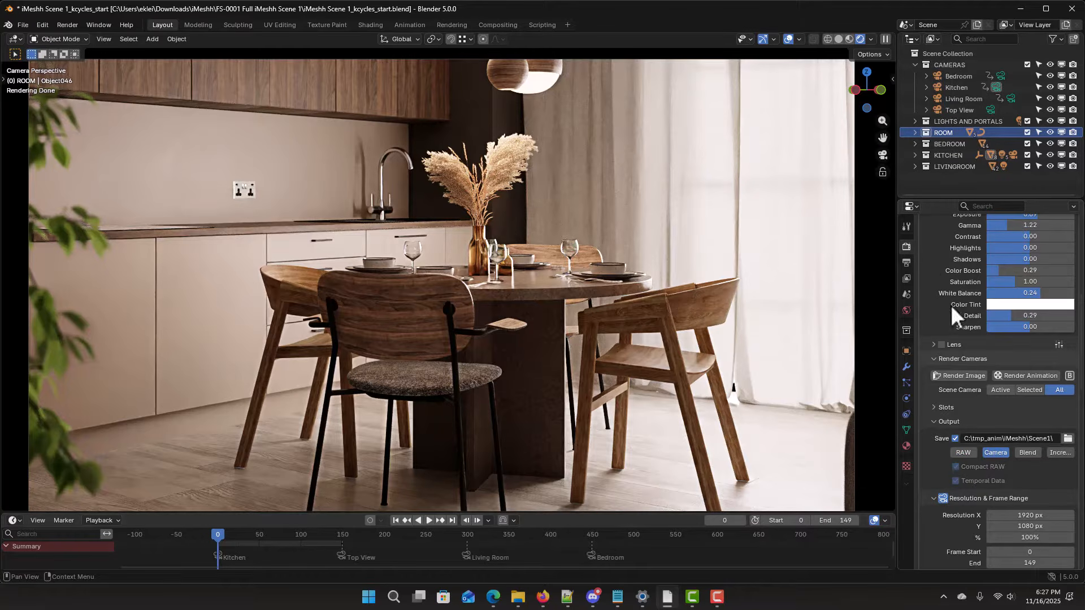
left_click(906, 263)
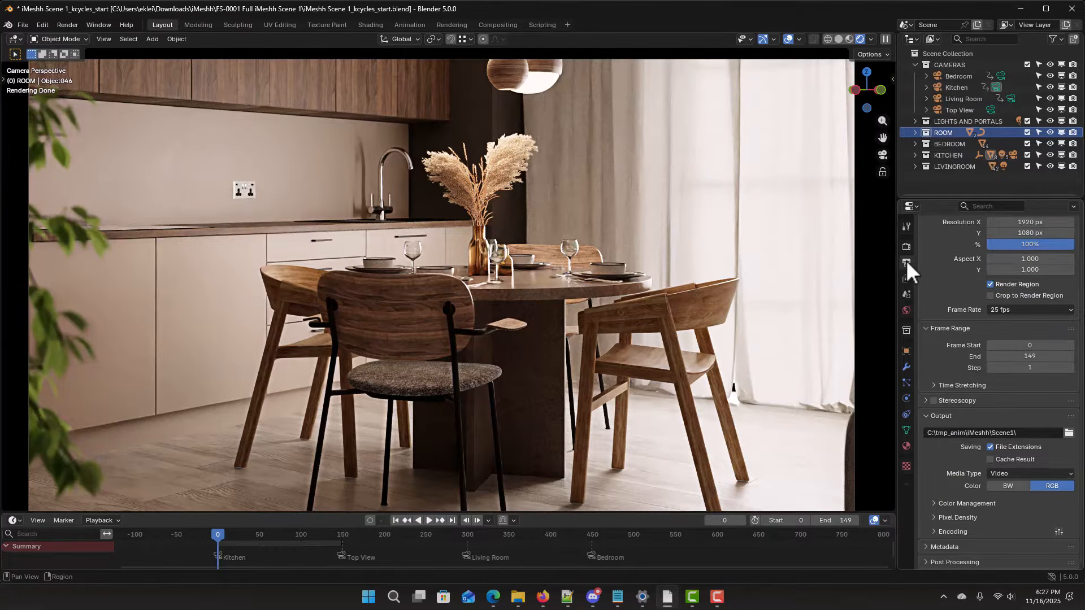
left_click(1008, 474)
left_click(1009, 485)
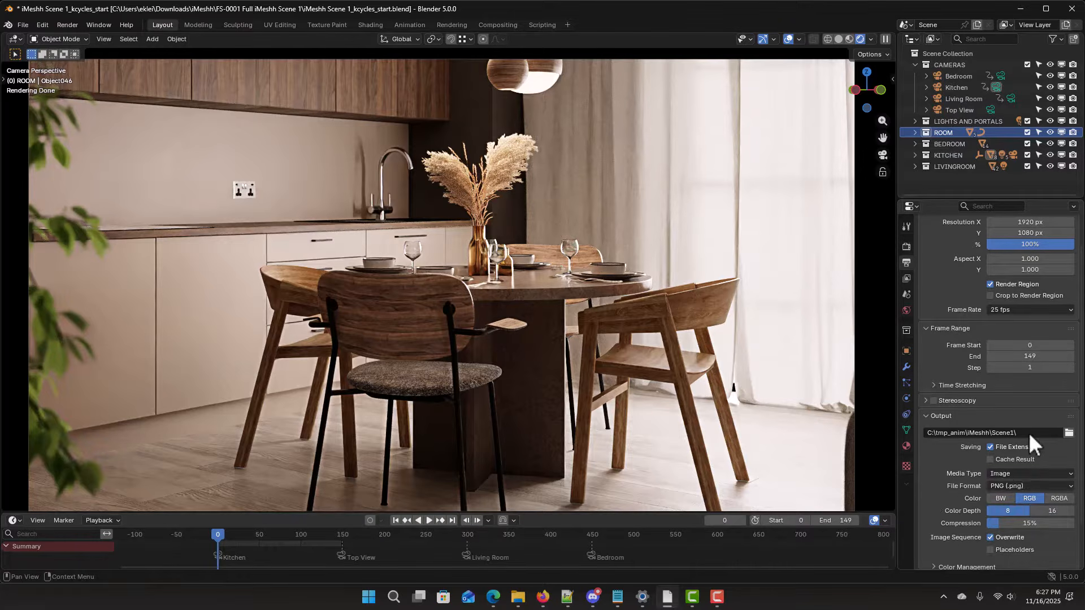
Step: Set Render Cameras to the active scene camera and render its image to the Scene1 output folder
scroll(983, 452, "up", 10)
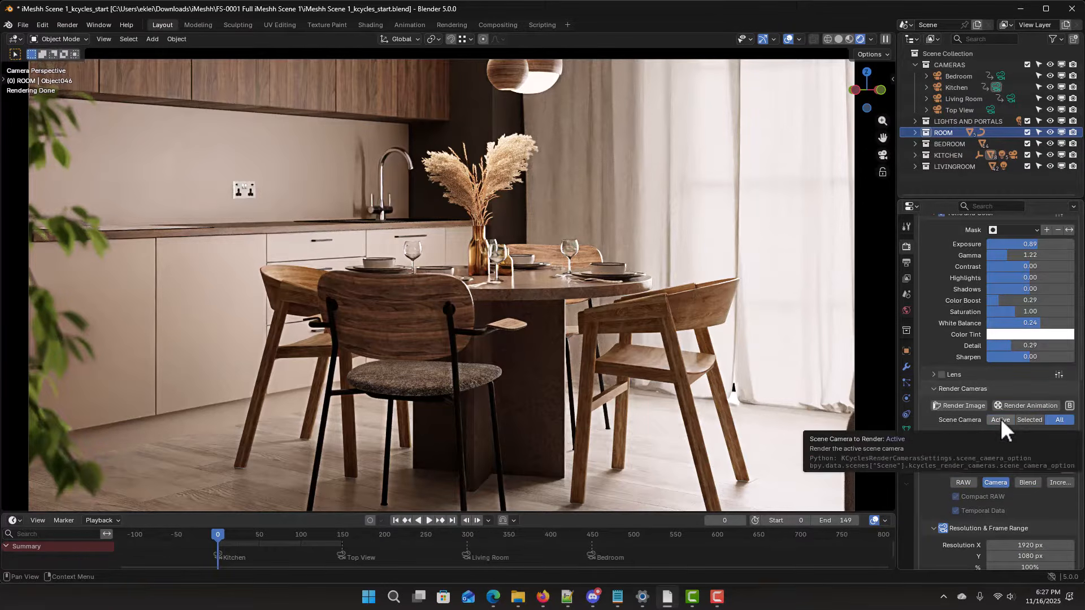
left_click(1000, 420)
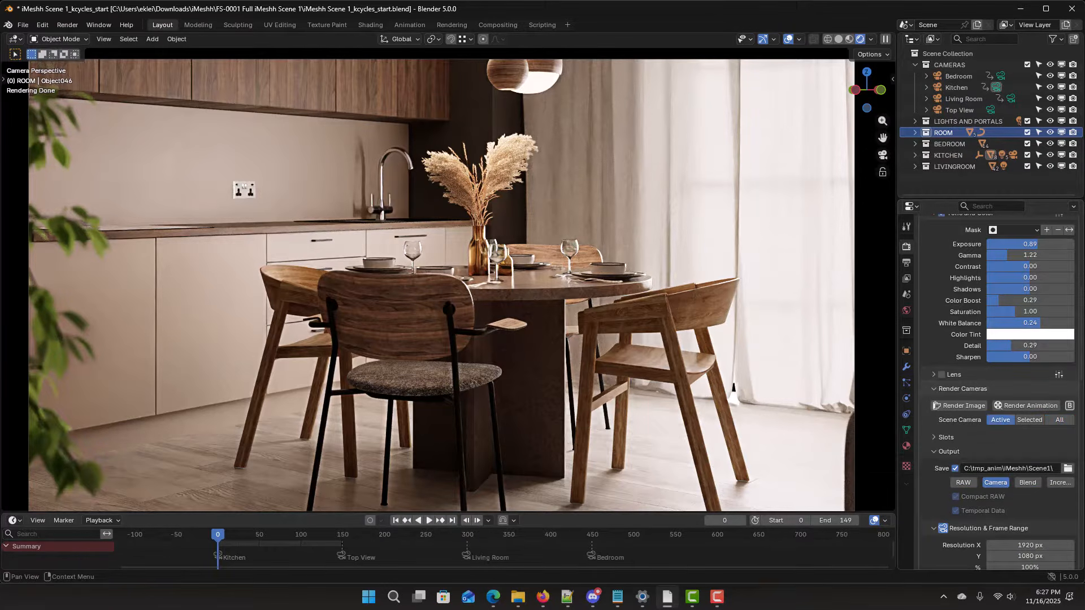
left_click(954, 405)
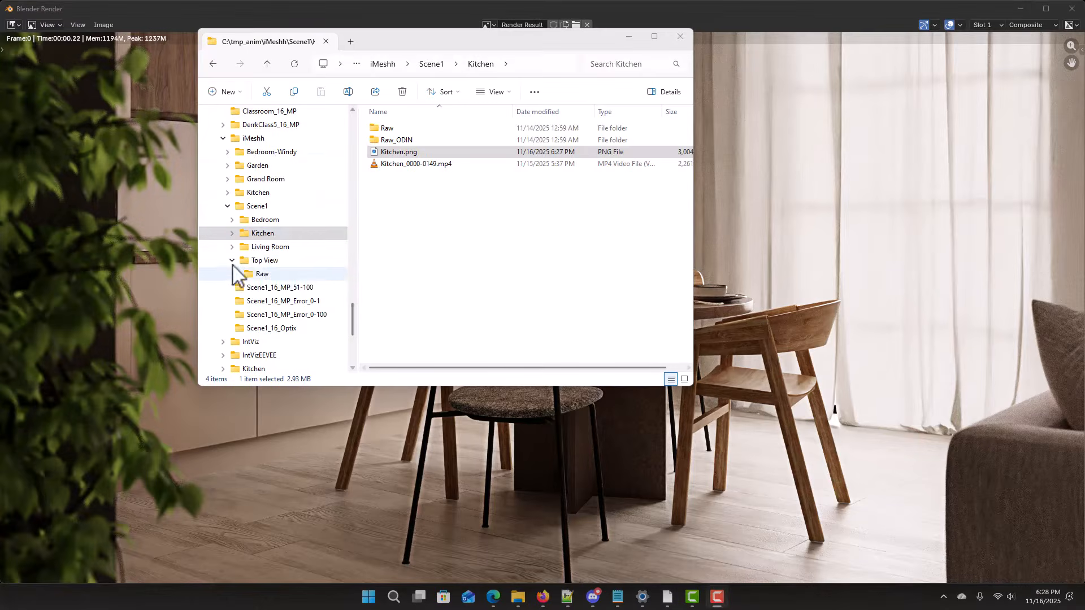
Step: Open the rendered Kitchen.png from the iMeshh\Scene1\Kitchen folder and examine it in the image viewer
left_click(416, 153)
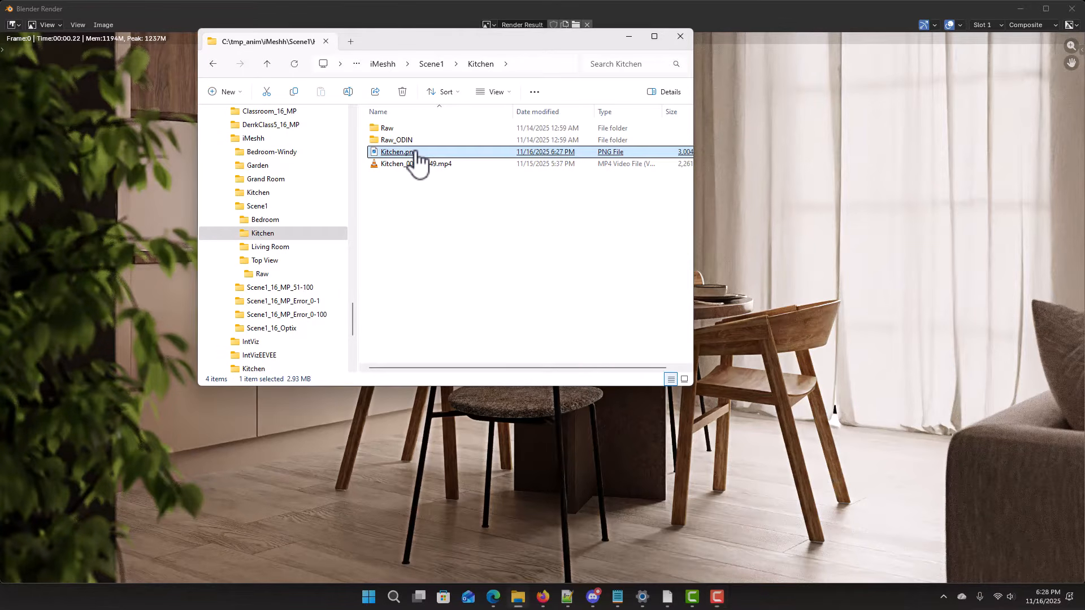
double_click(417, 153)
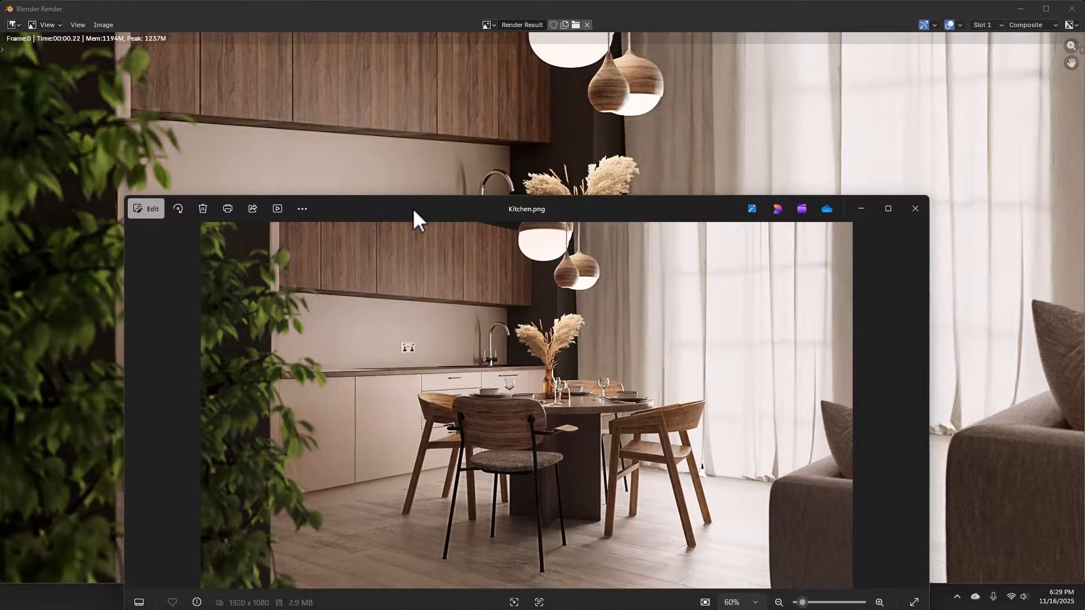
left_click_drag(412, 208, 430, 138)
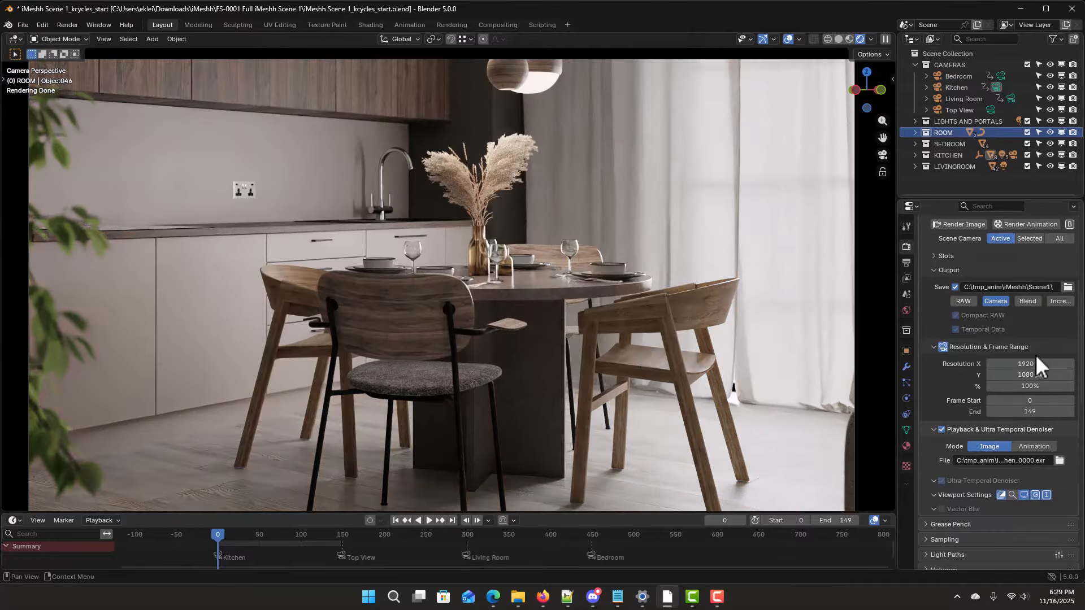
Step: Set the playback mode to Animation with path C:\tmp_anim\iMeshh\Scene1\ and load the Bedroom\Raw subfolder
scroll(1041, 342, "down", 3)
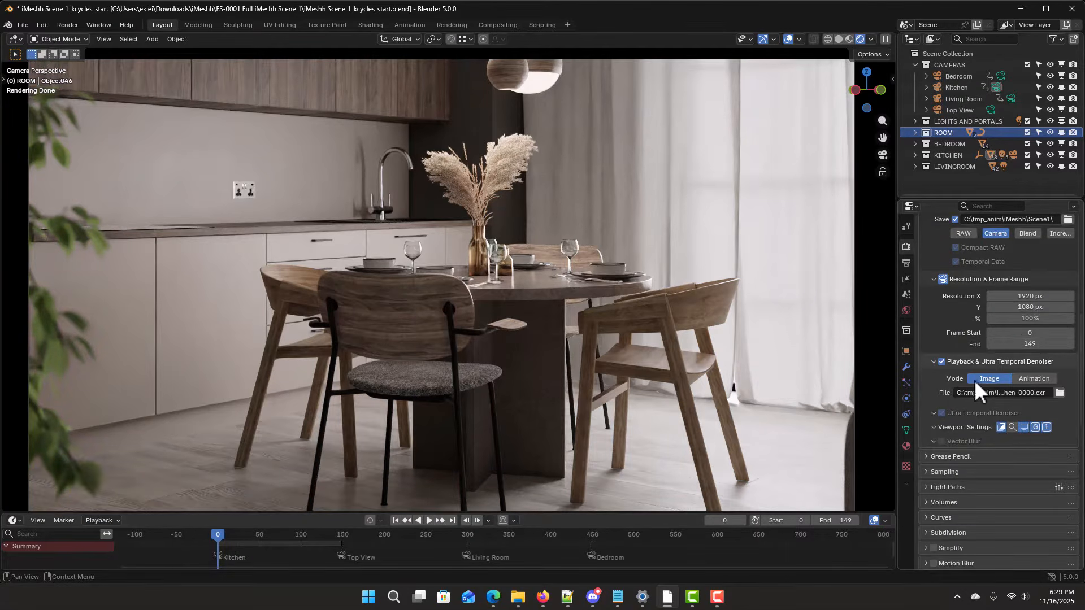
left_click(1021, 377)
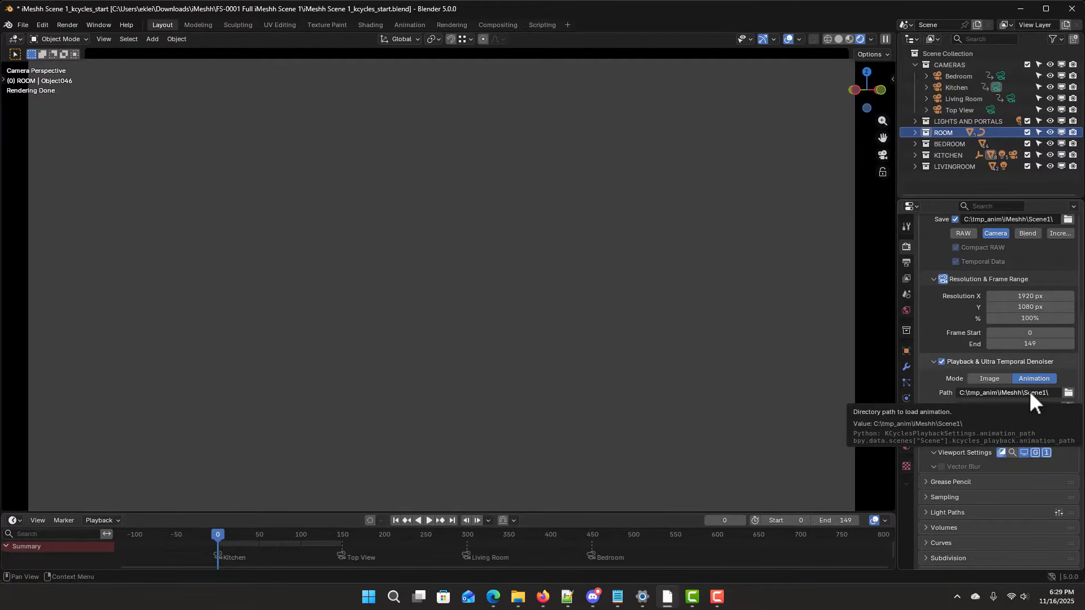
left_click(1067, 393)
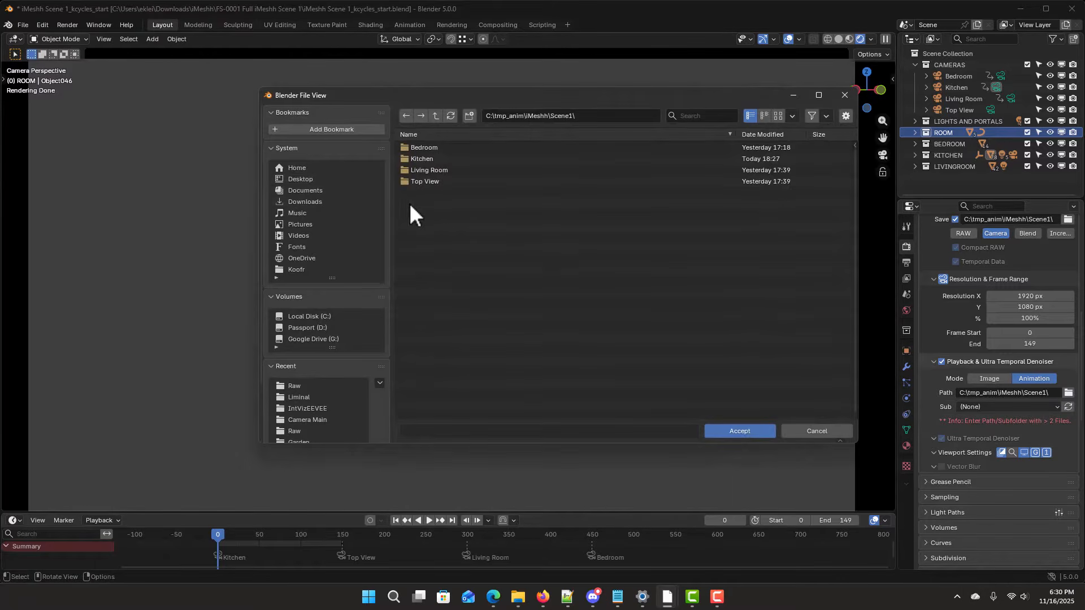
left_click(739, 431)
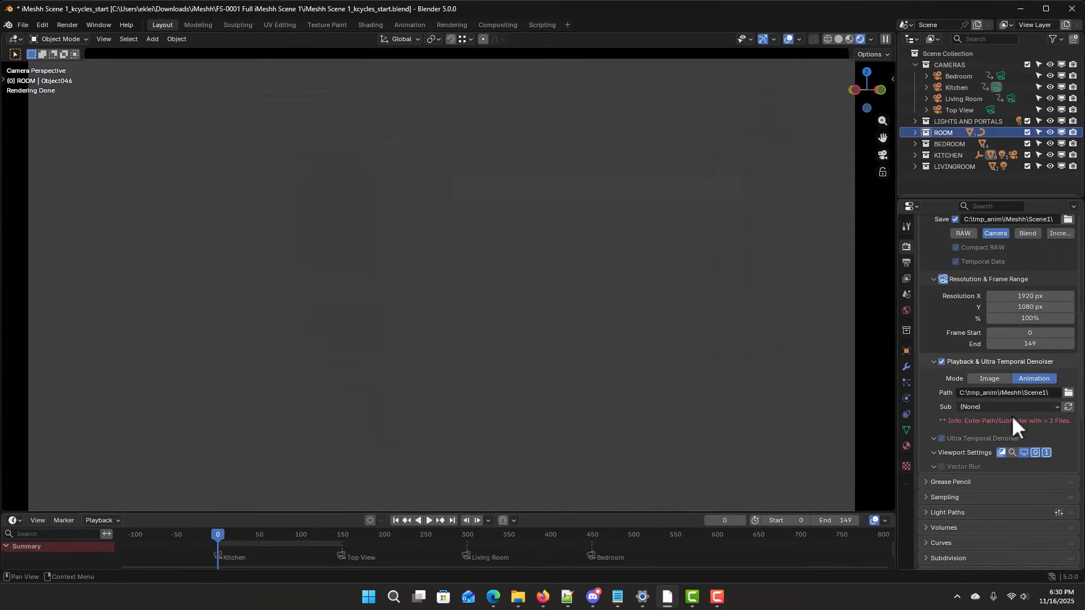
left_click(1050, 408)
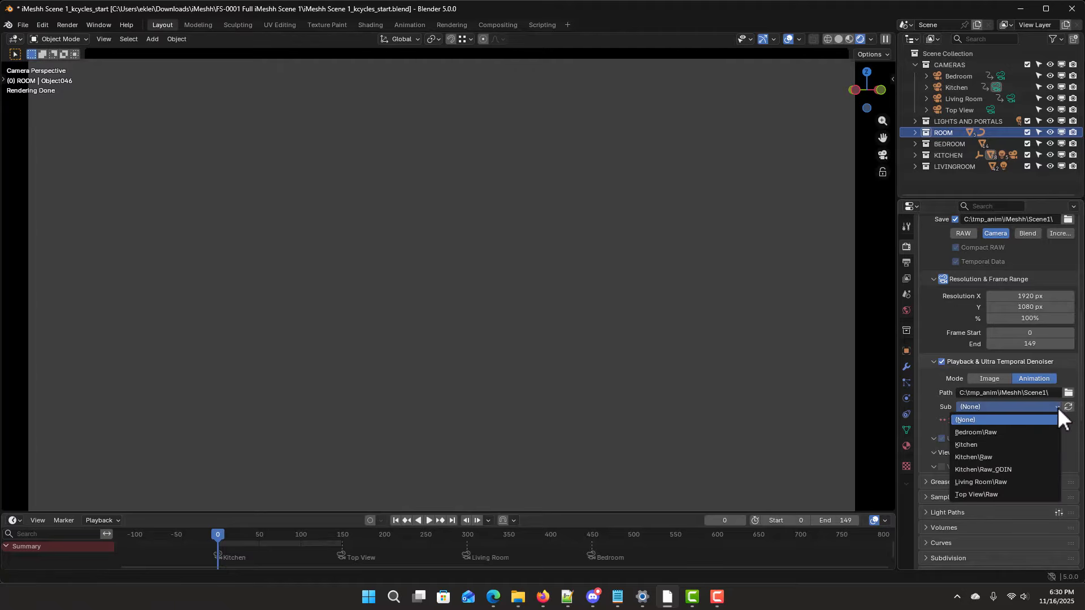
left_click(986, 431)
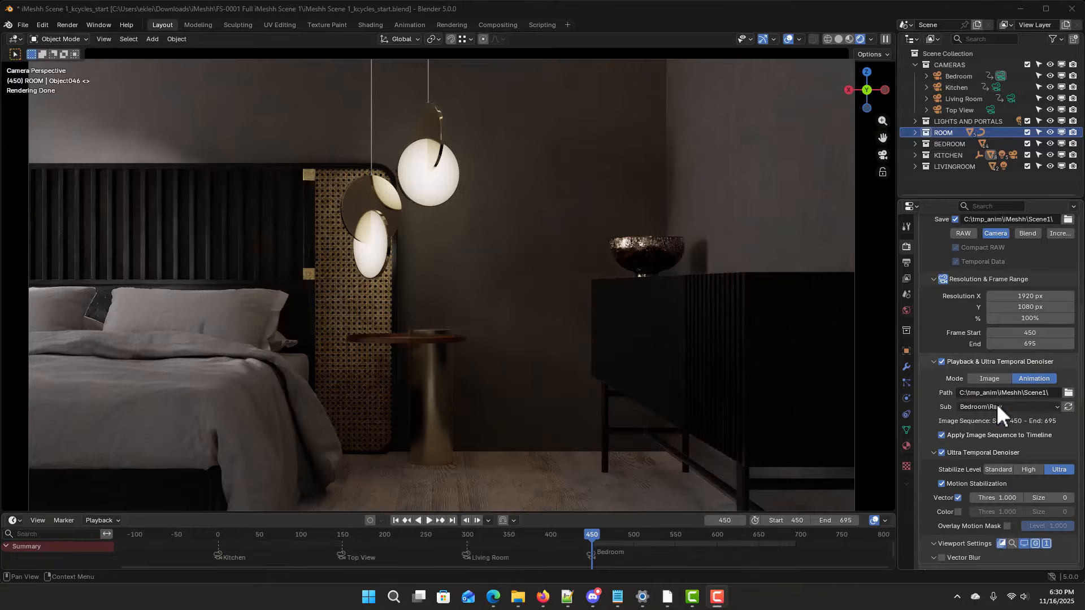
Step: Switch the playback subfolder to Kitchen\Raw and then to Living Room\Raw
left_click(996, 406)
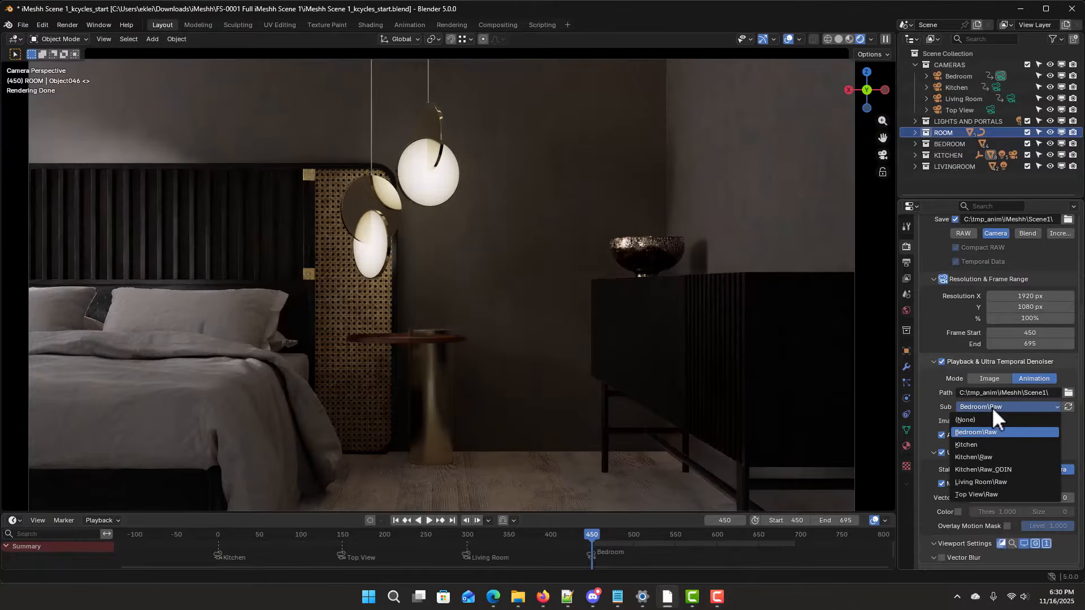
left_click(982, 456)
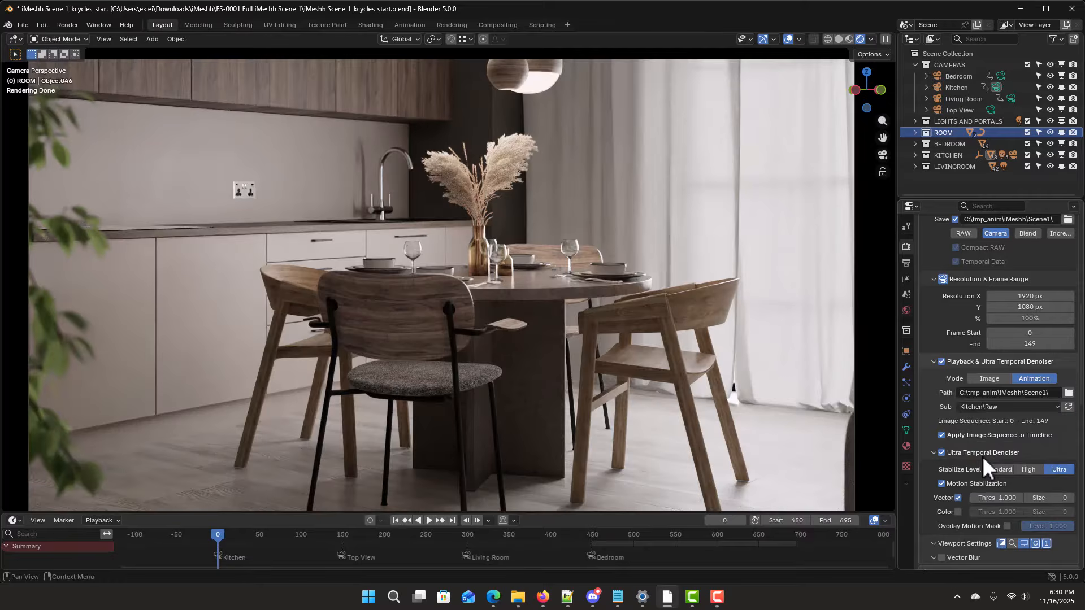
left_click(985, 406)
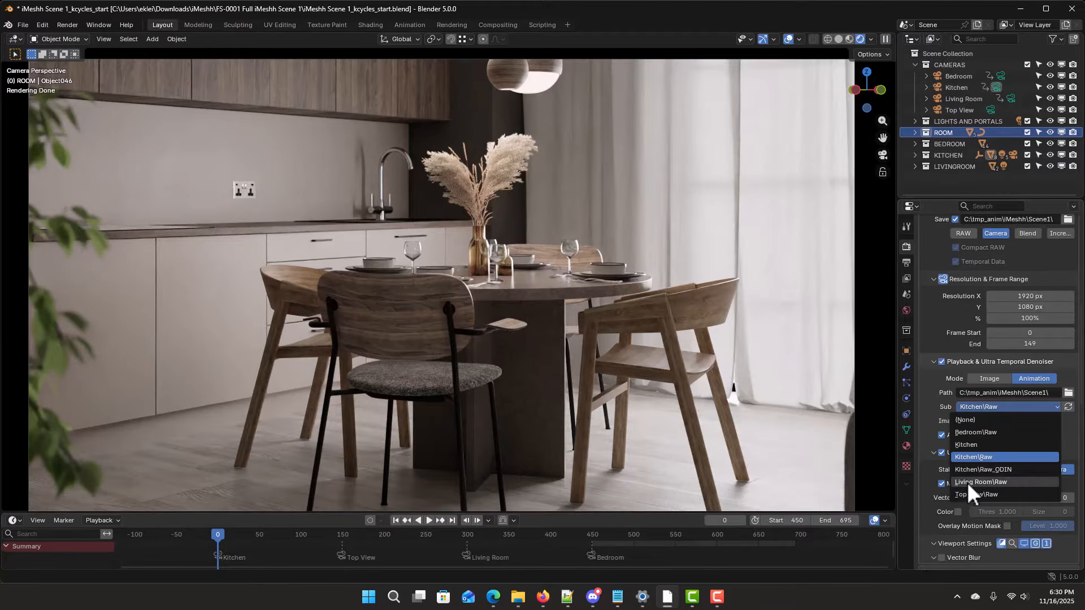
left_click(967, 482)
left_click(1017, 392)
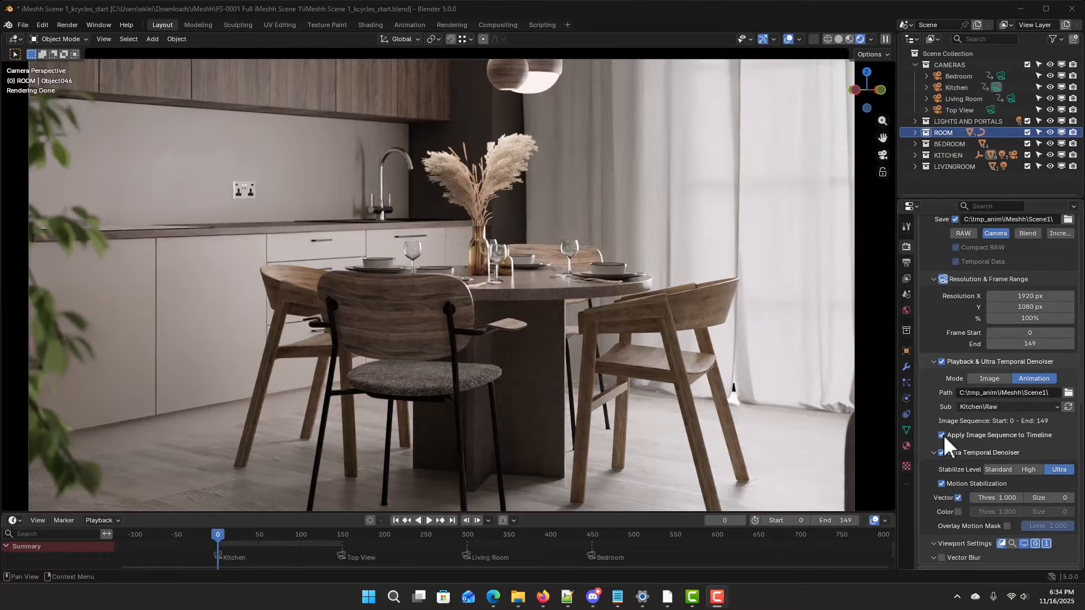
Step: Disable the Ultra Temporal Denoiser to preview the Kitchen\Raw sequence, and switch the playback subfolder to Bedroom\Raw
left_click(940, 453)
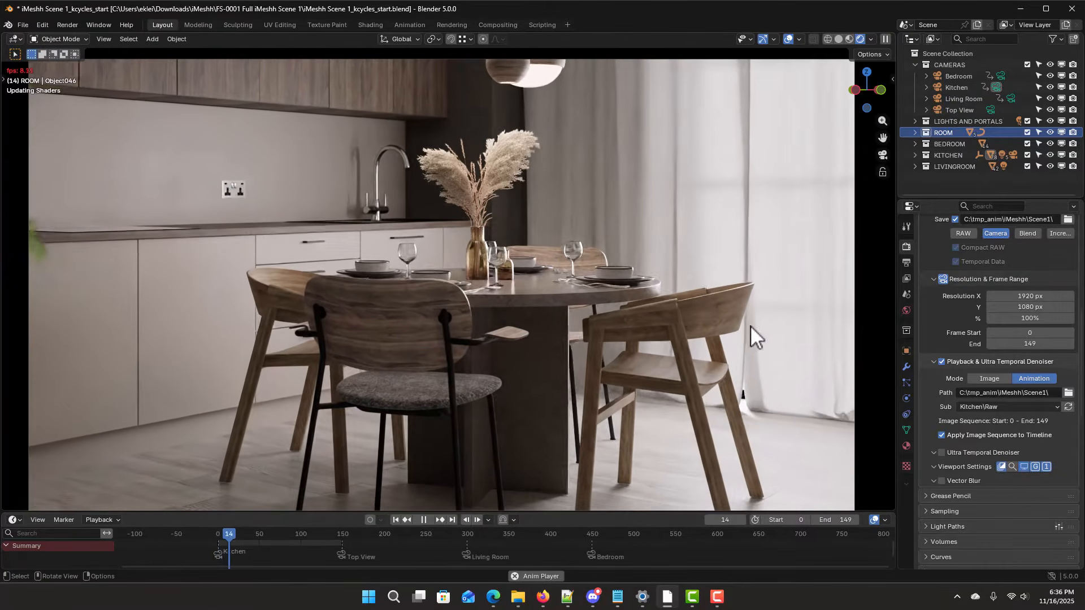
key("space")
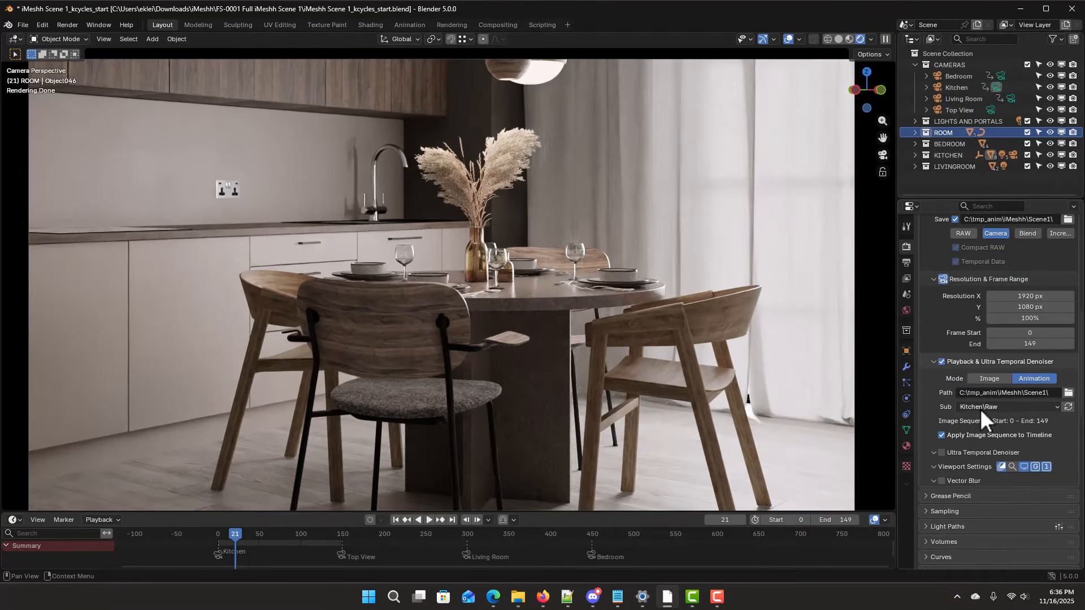
left_click(978, 406)
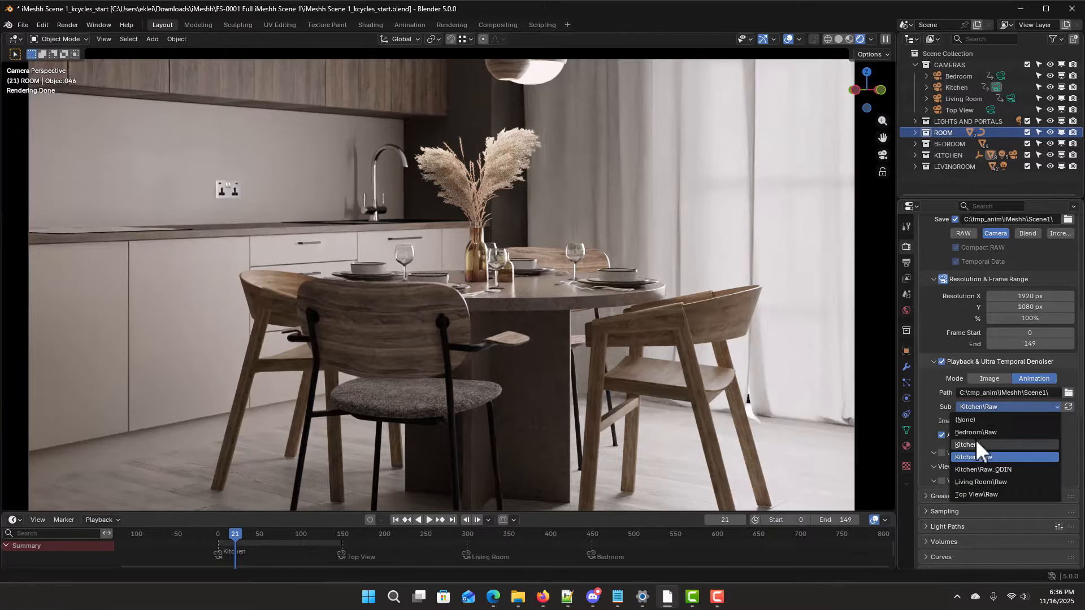
left_click(975, 433)
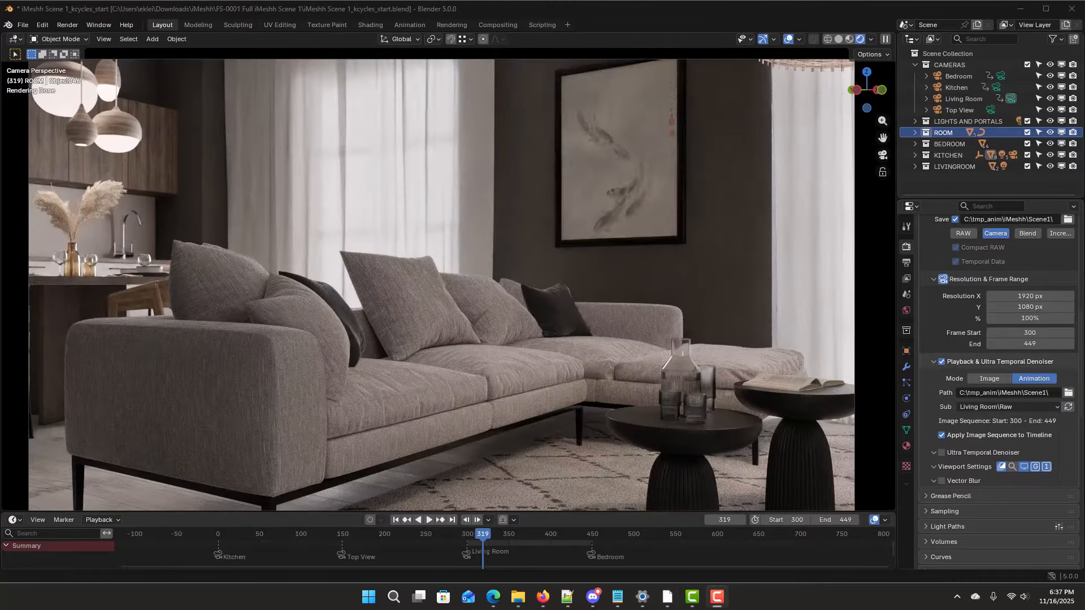
Step: Load the PNG sequence folder C:\tmp_anim\Car\Car_16_PNG\ as the playback animation path
left_click(1068, 406)
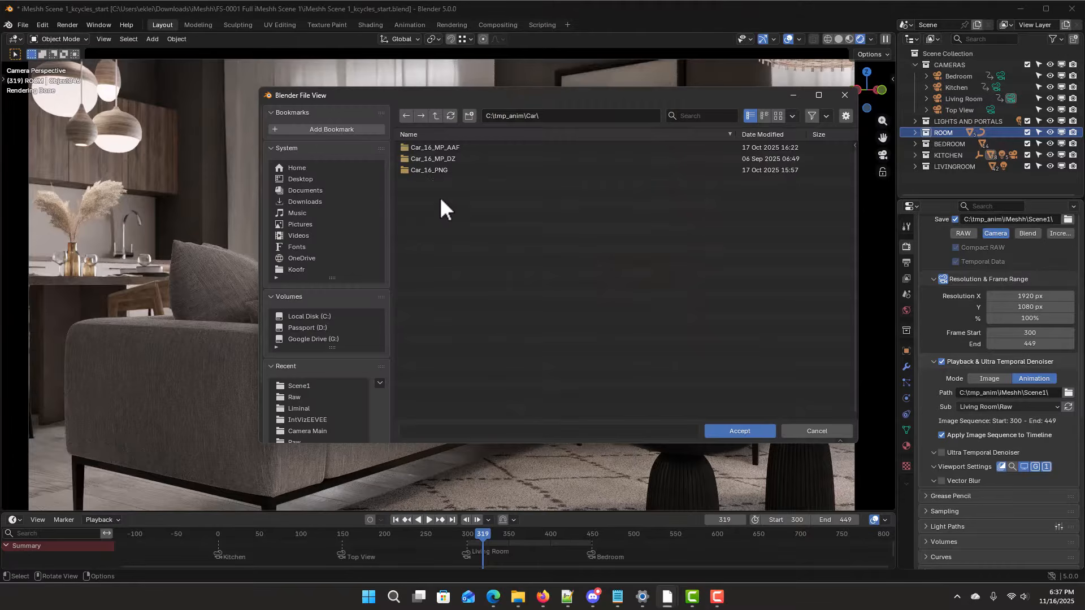
left_click(418, 171)
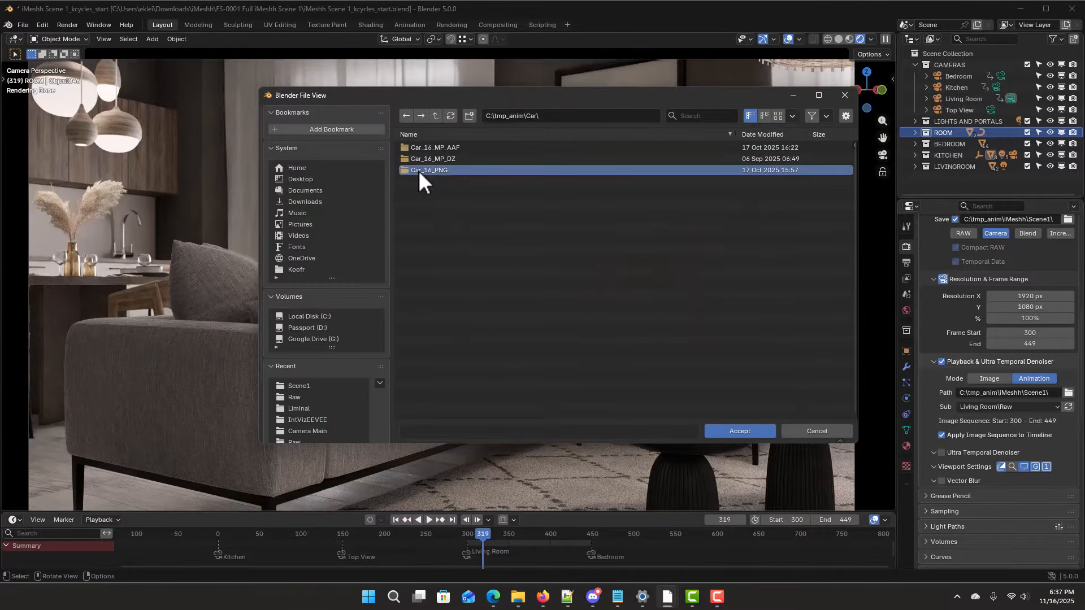
left_click(755, 435)
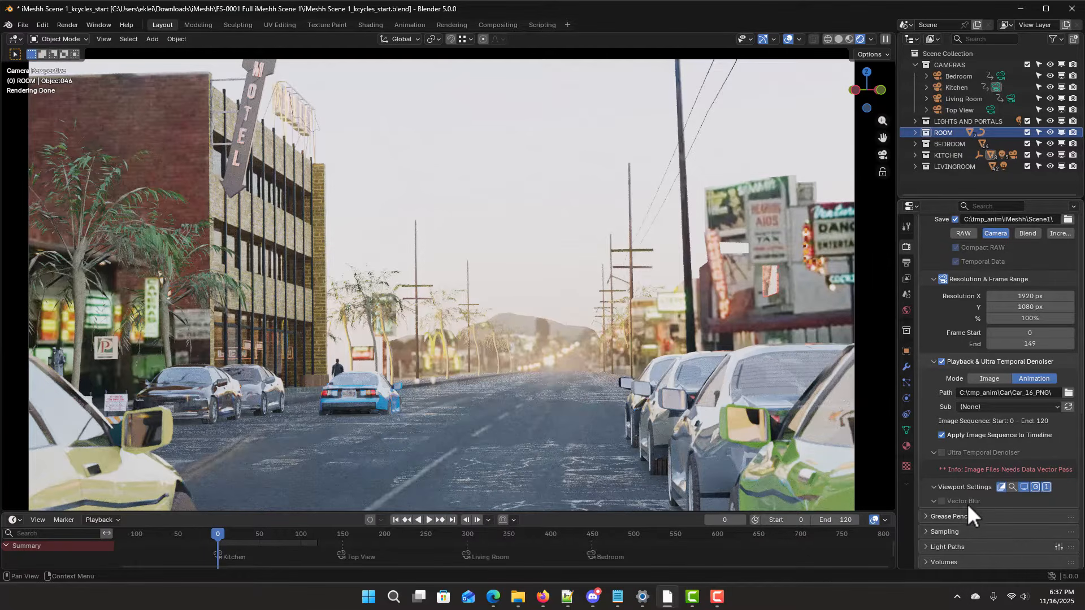
scroll(949, 360, "up", 10)
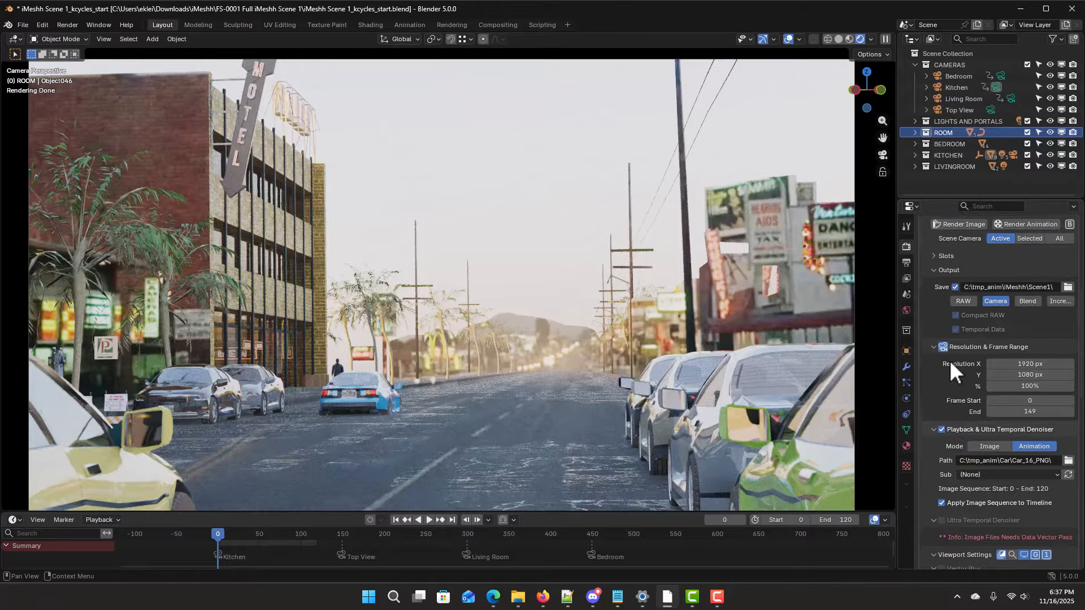
Step: Set the playback animation path to C:\tmp_anim\iMeshh\Scene1\ and load the Bedroom\Raw subfolder
scroll(958, 320, "down", 5)
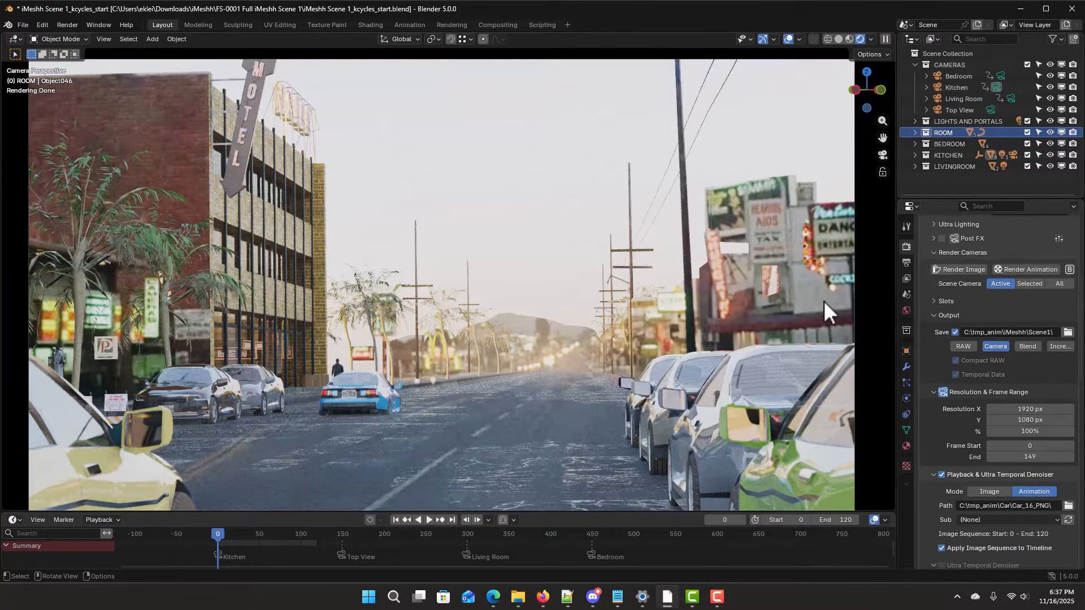
scroll(927, 311, "down", 10)
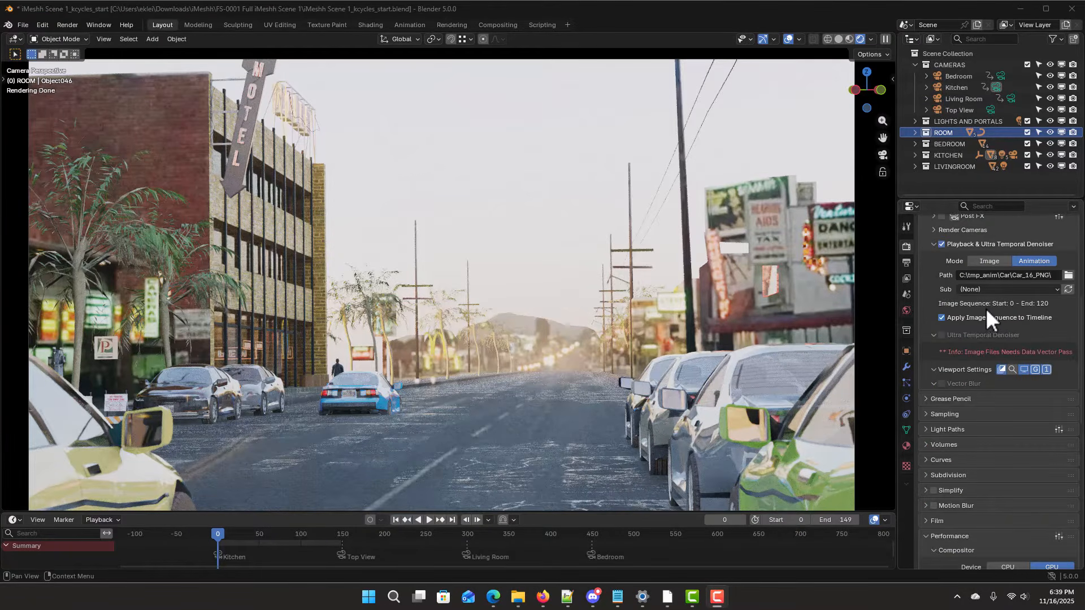
left_click(1068, 275)
left_click(295, 386)
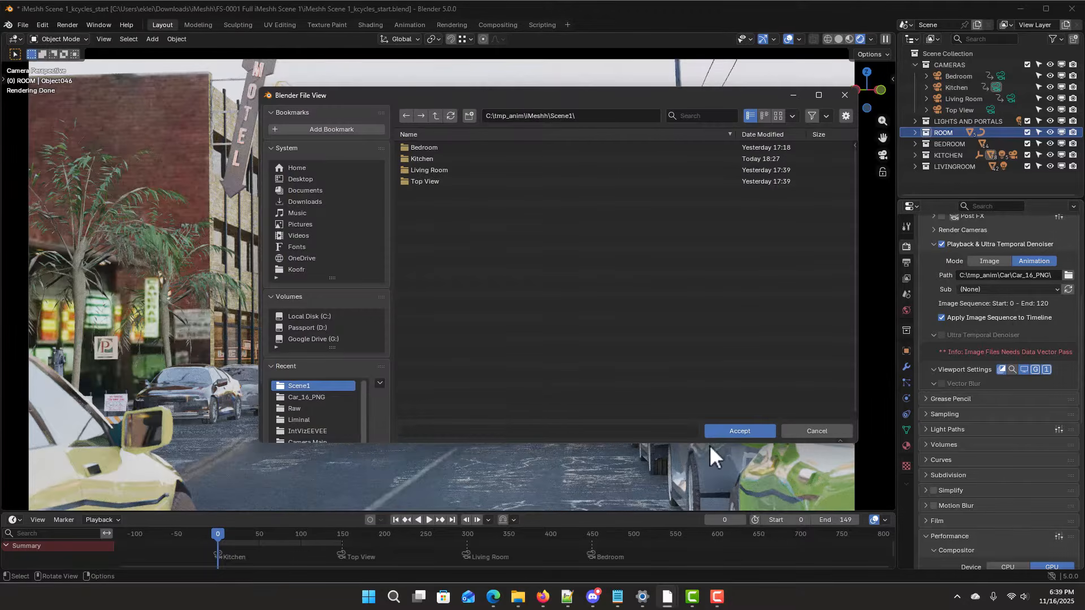
left_click(741, 430)
left_click(986, 289)
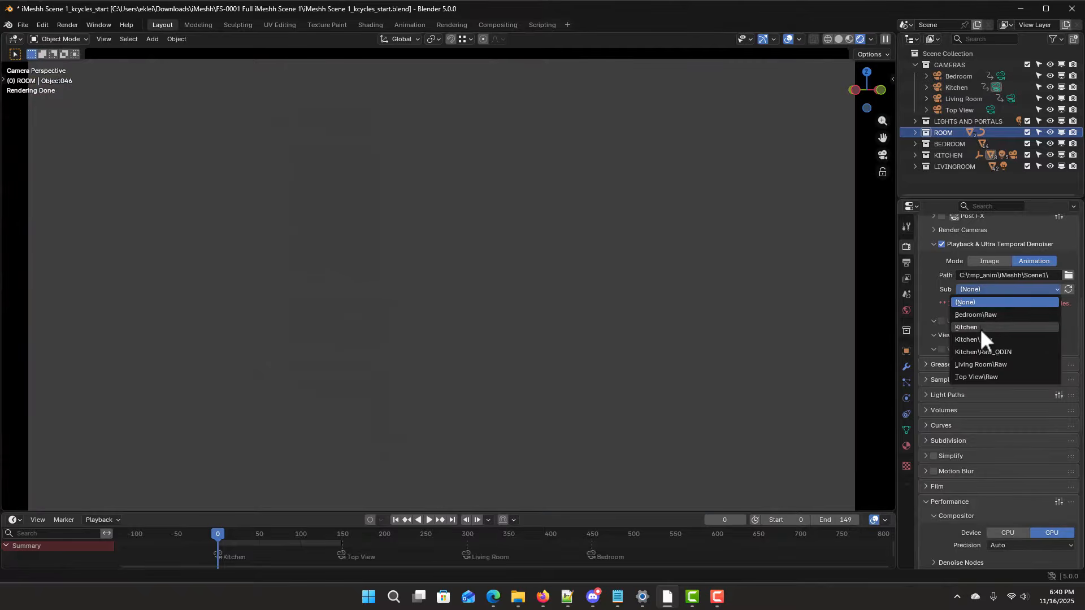
left_click(978, 315)
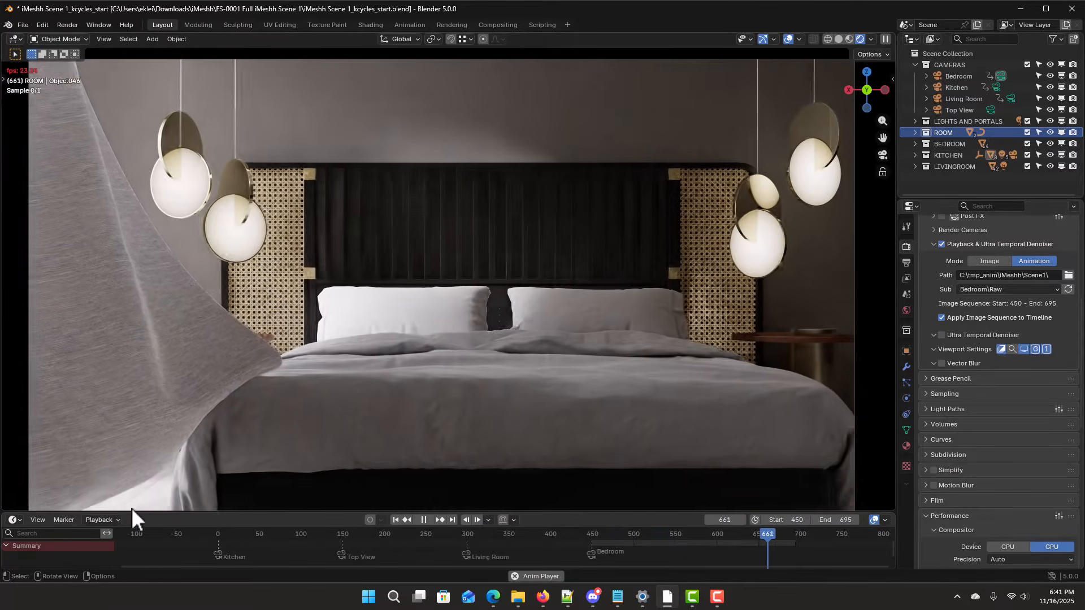
Step: Check the timeline's playback options, then switch the playback subfolder to Kitchen\Raw and preview the sequence
left_click(118, 520)
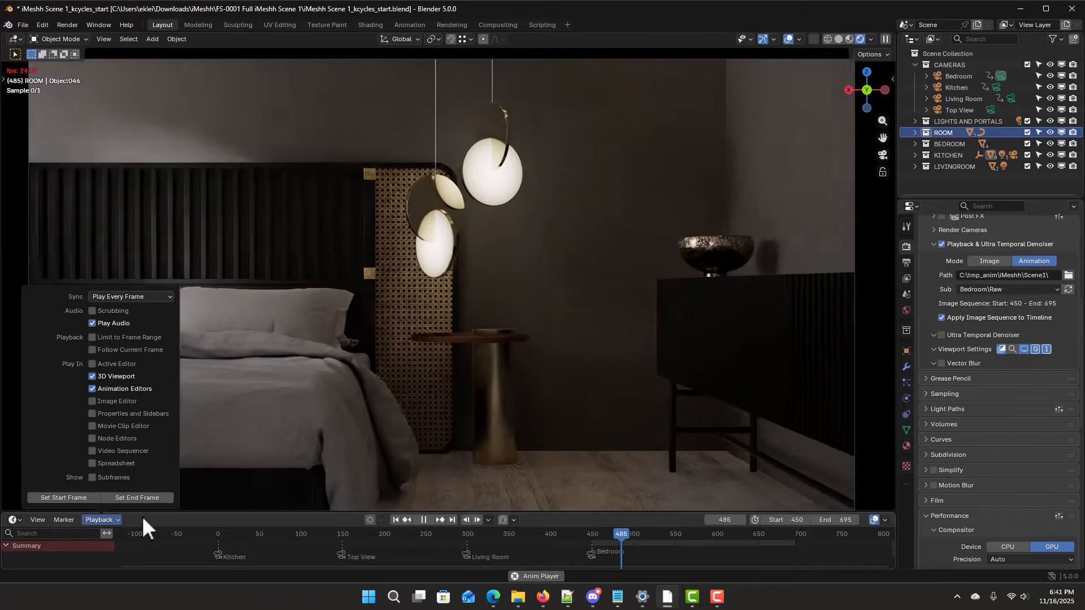
left_click(997, 290)
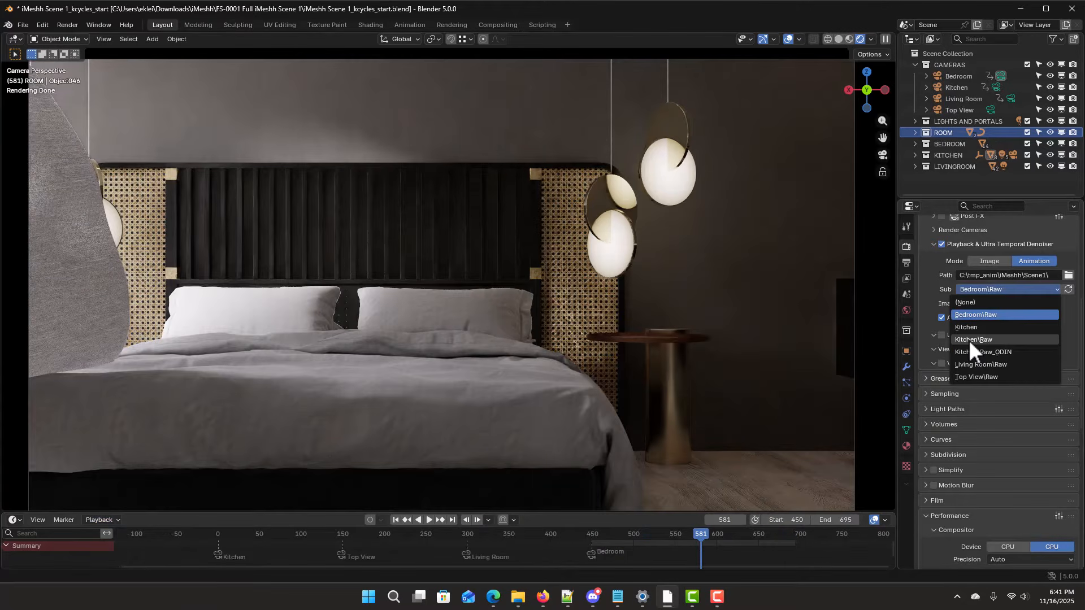
left_click(965, 339)
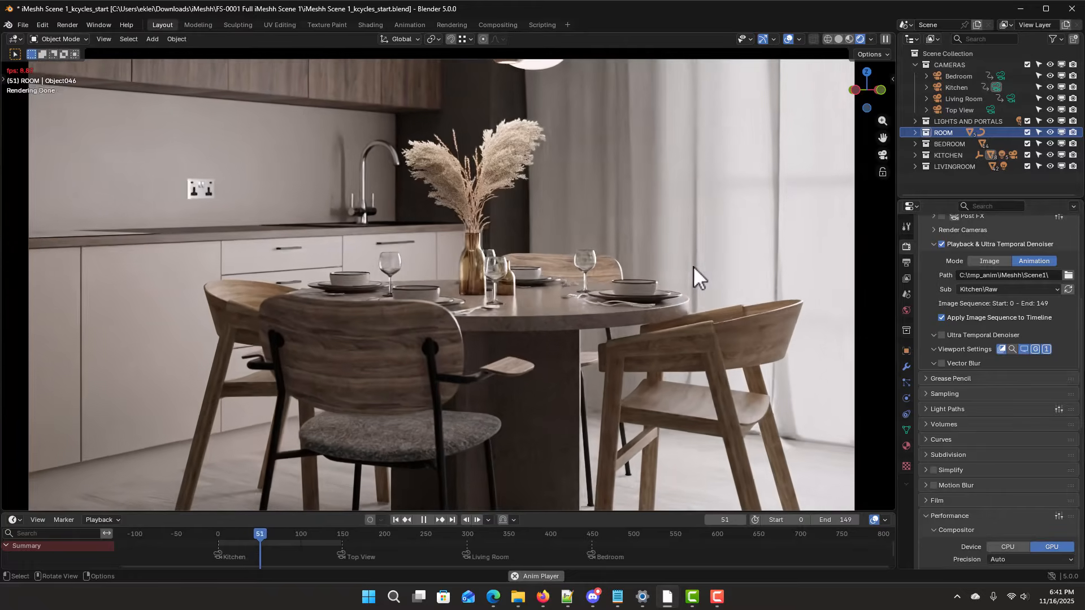
key("space")
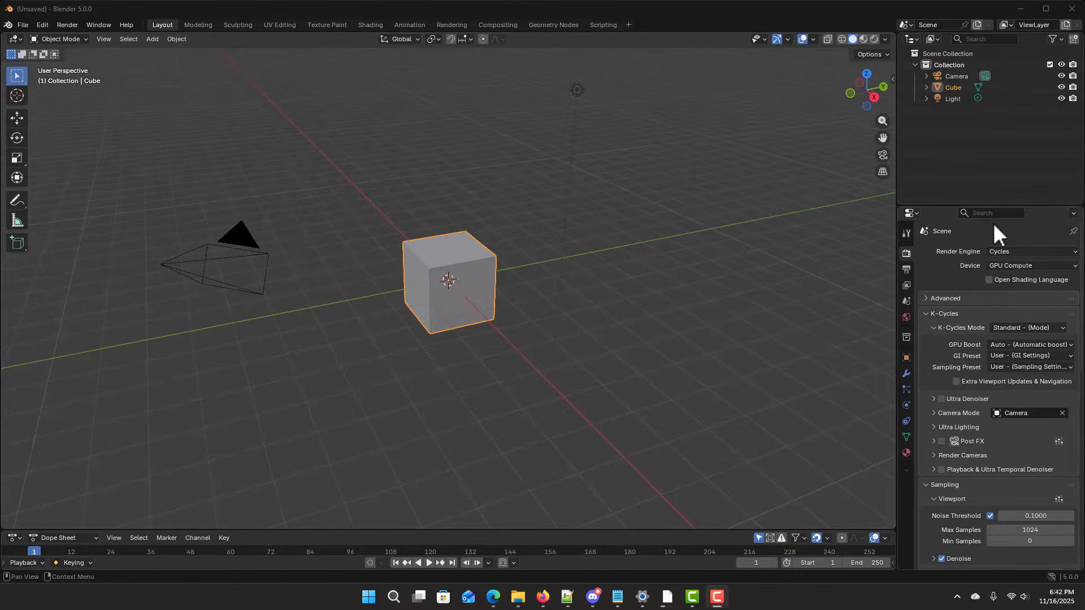
Step: Enable Playback & Ultra Temporal Denoiser in the default cube scene and load Bedroom\Raw from C:\tmp_anim\iMeshh\Scene1\
scroll(992, 223, "down", 6)
left_click(939, 312)
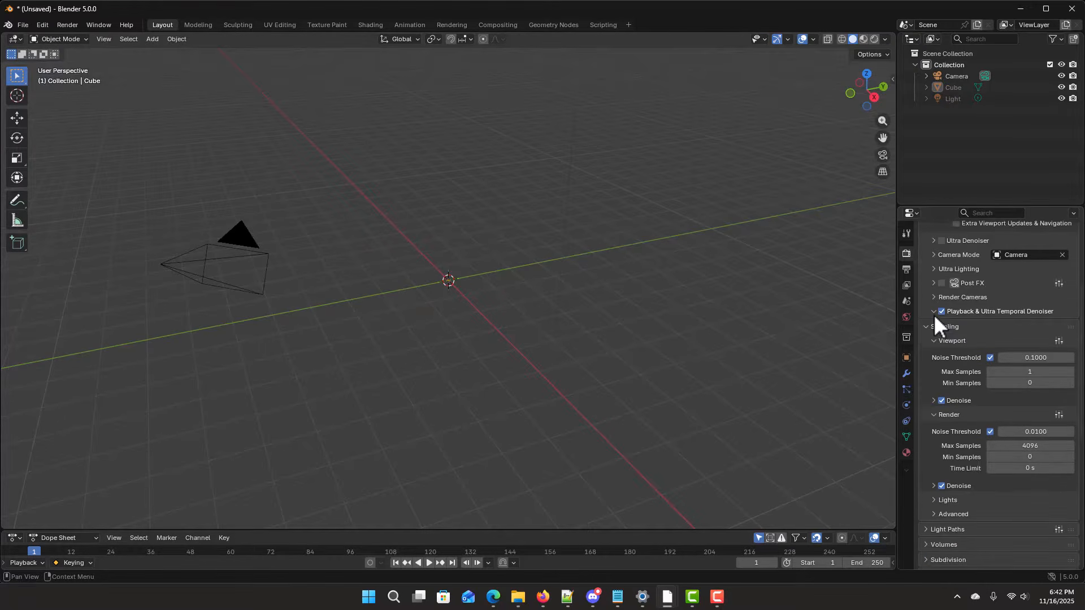
left_click(934, 314)
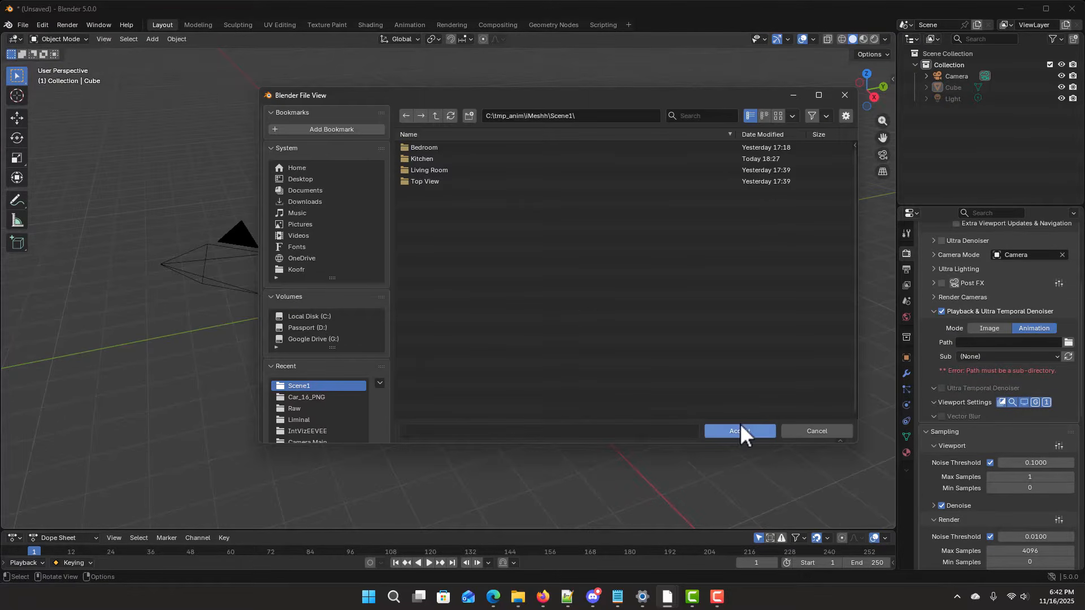
left_click(740, 430)
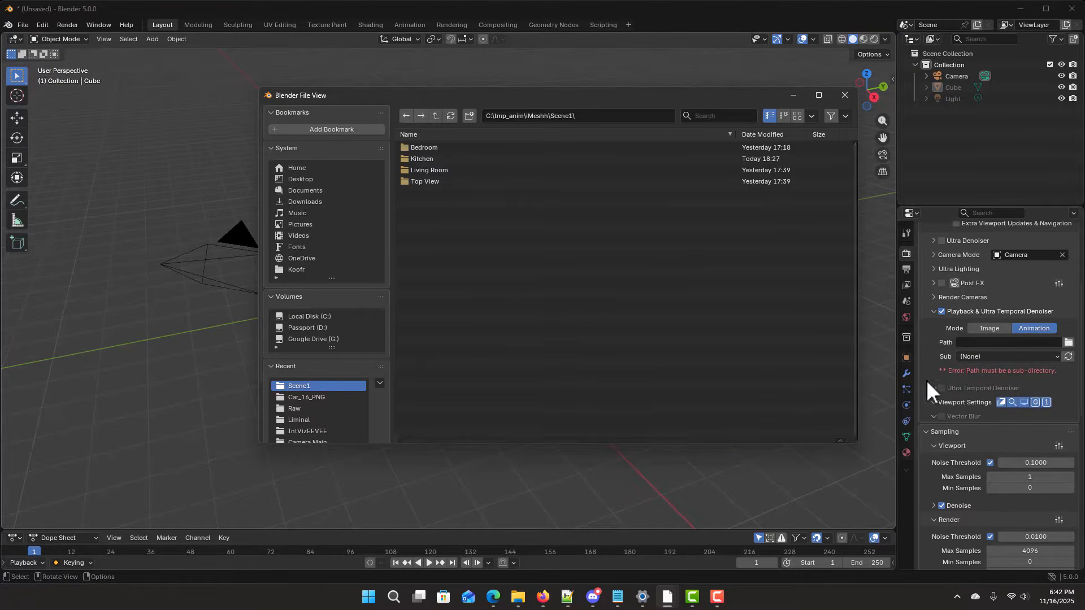
left_click(1005, 356)
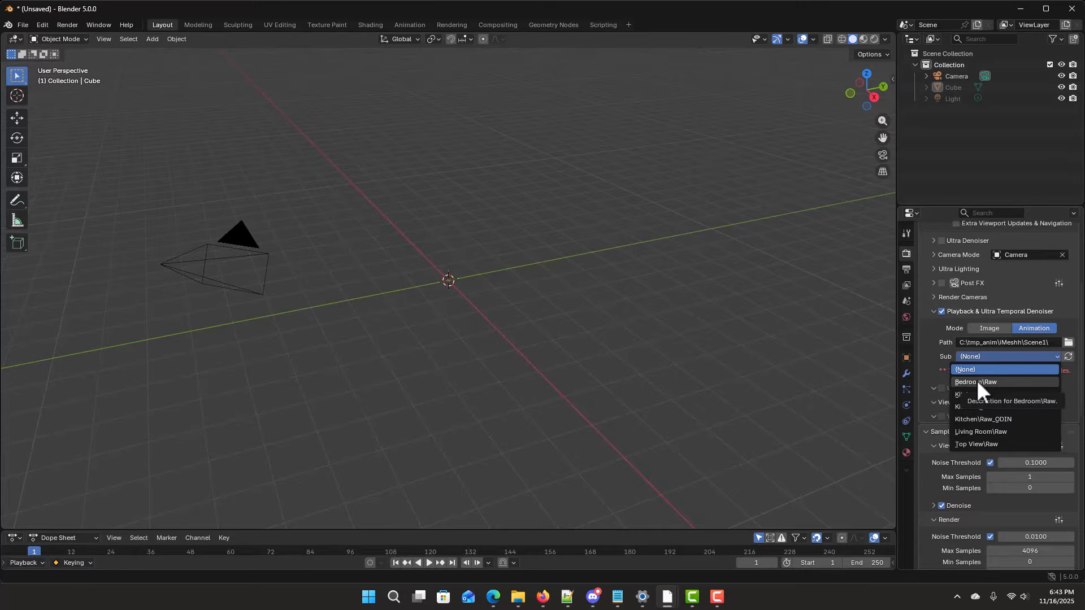
left_click(986, 380)
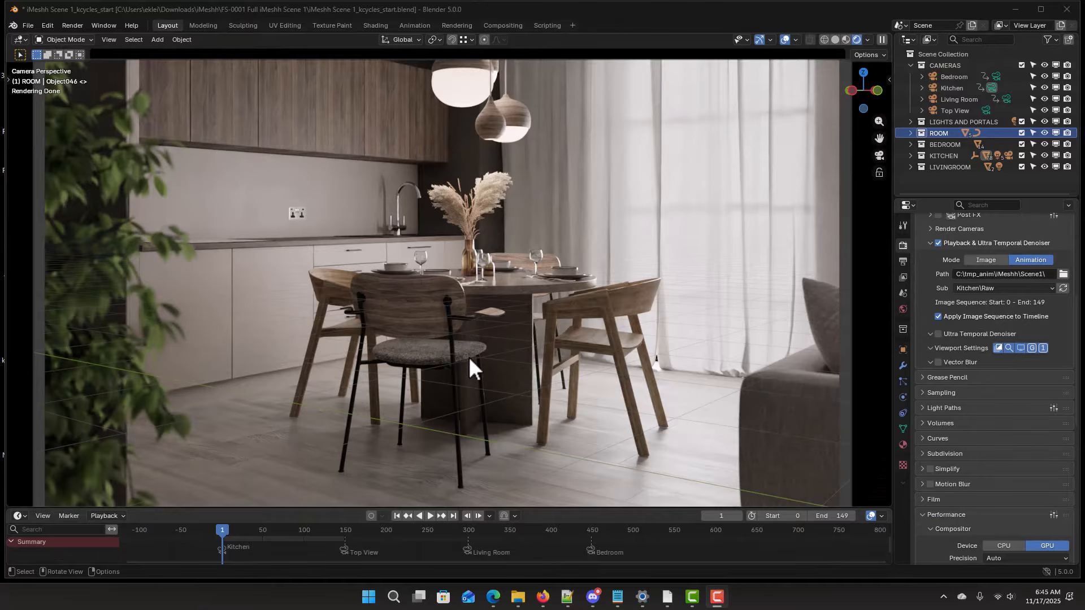
Step: Play the kitchen sequence and turn off the axes, Extras, Origins, Motion Paths and Bones viewport overlays
key("space")
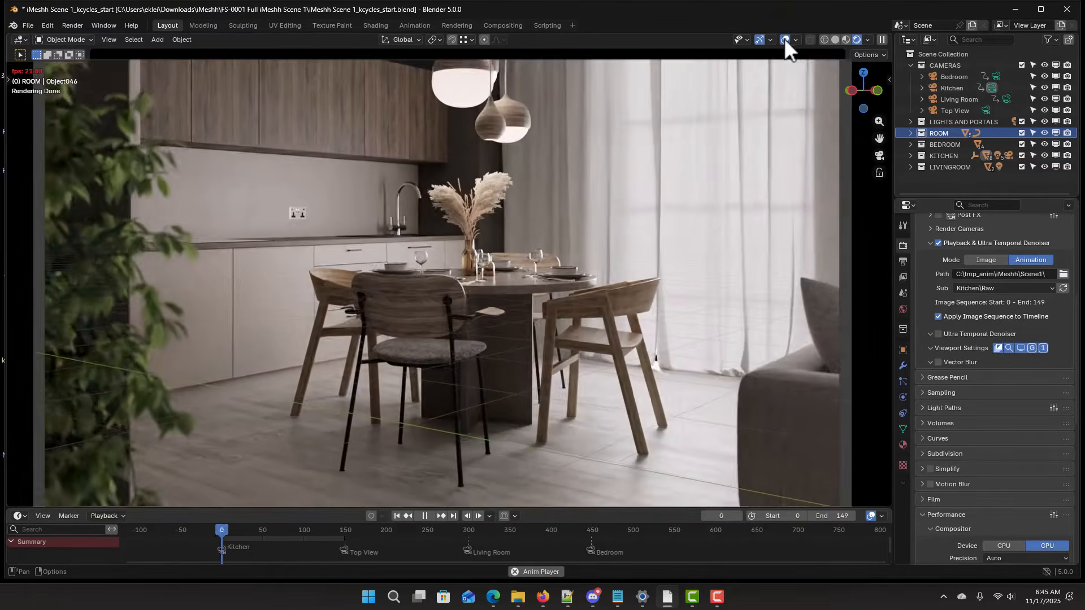
left_click(793, 40)
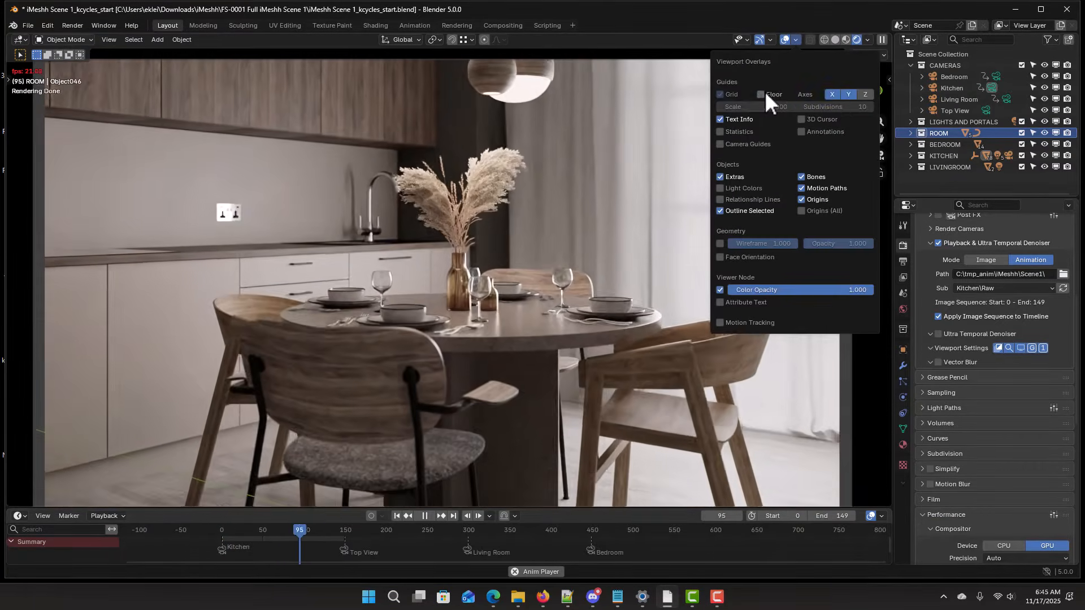
left_click(846, 94)
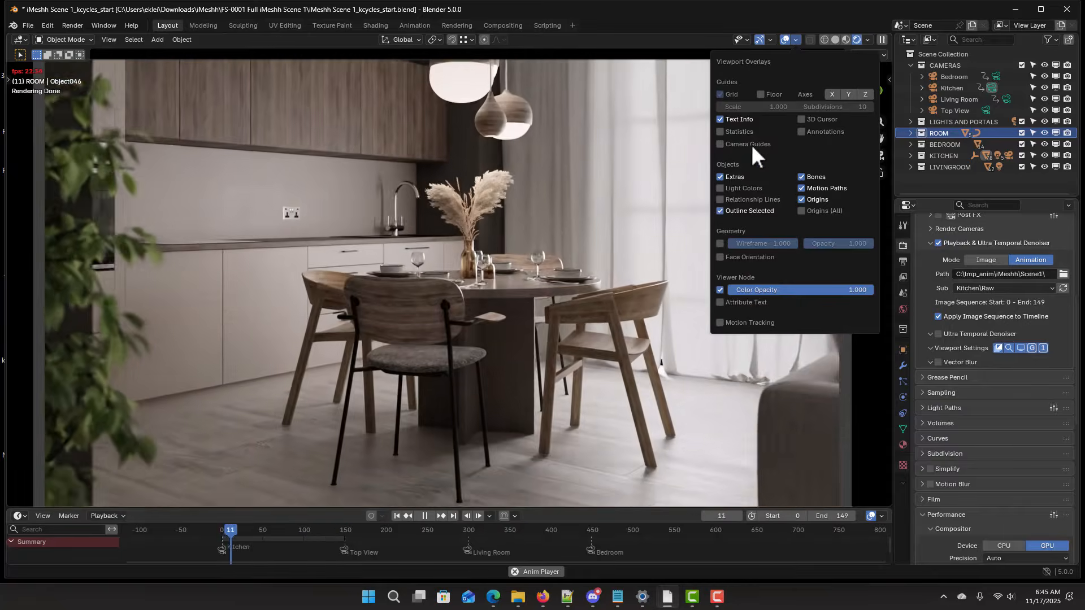
left_click(729, 177)
left_click_drag(802, 200, 798, 162)
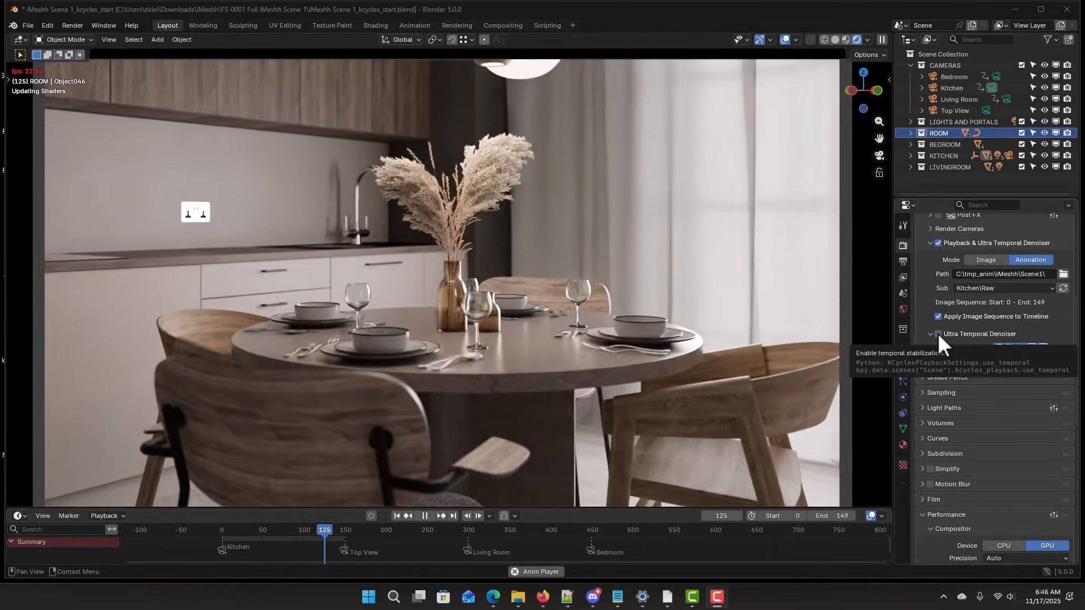
Step: Enable the Ultra Temporal Denoiser, raise its Stabilize Level to Ultra, and compare the playback with the denoiser off and on
left_click(938, 334)
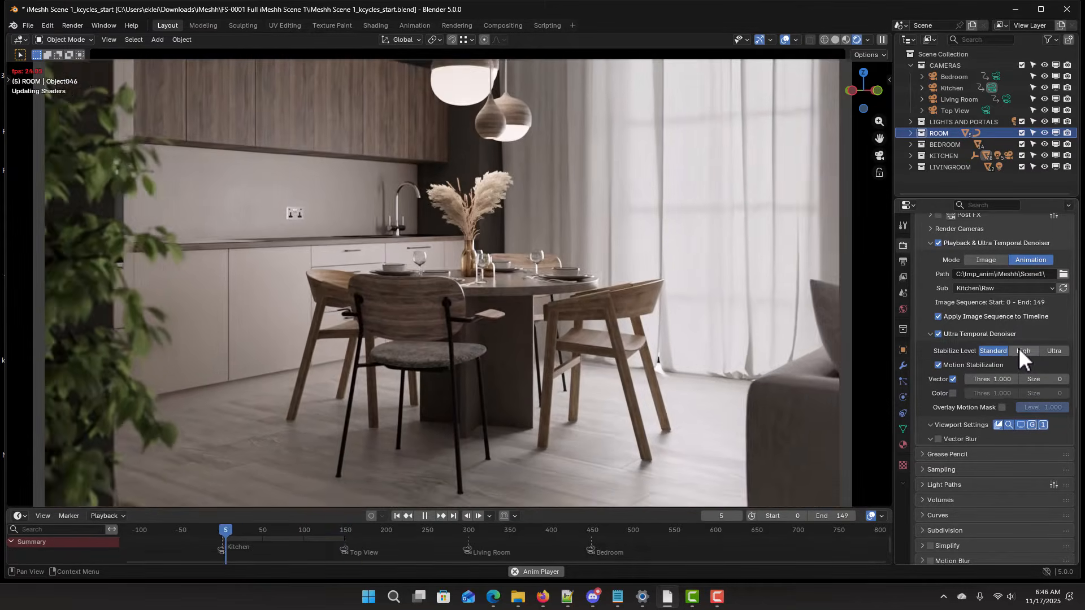
left_click(1018, 349)
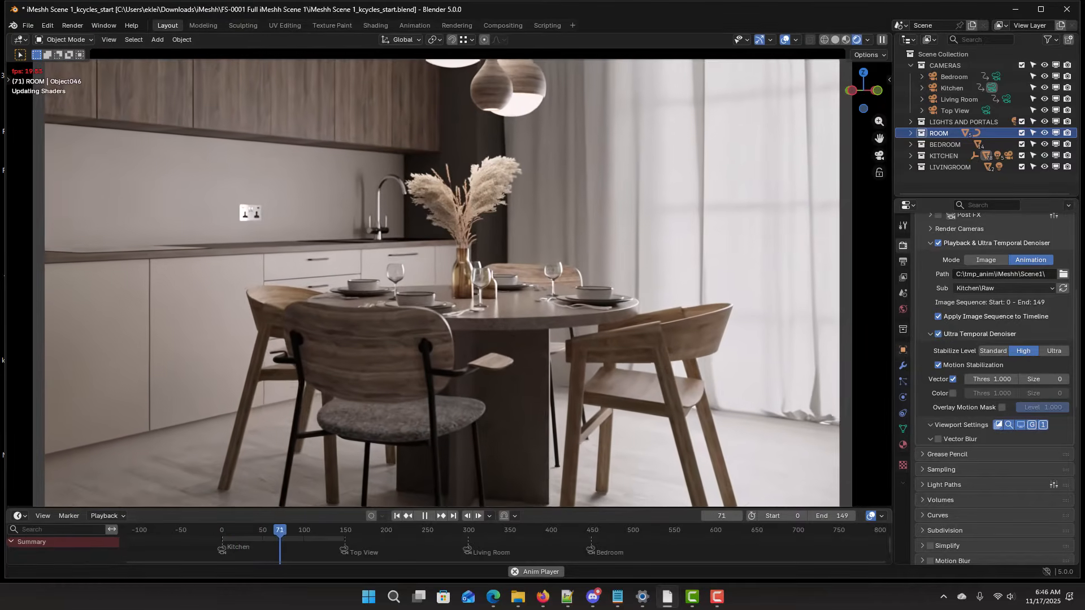
left_click(1057, 351)
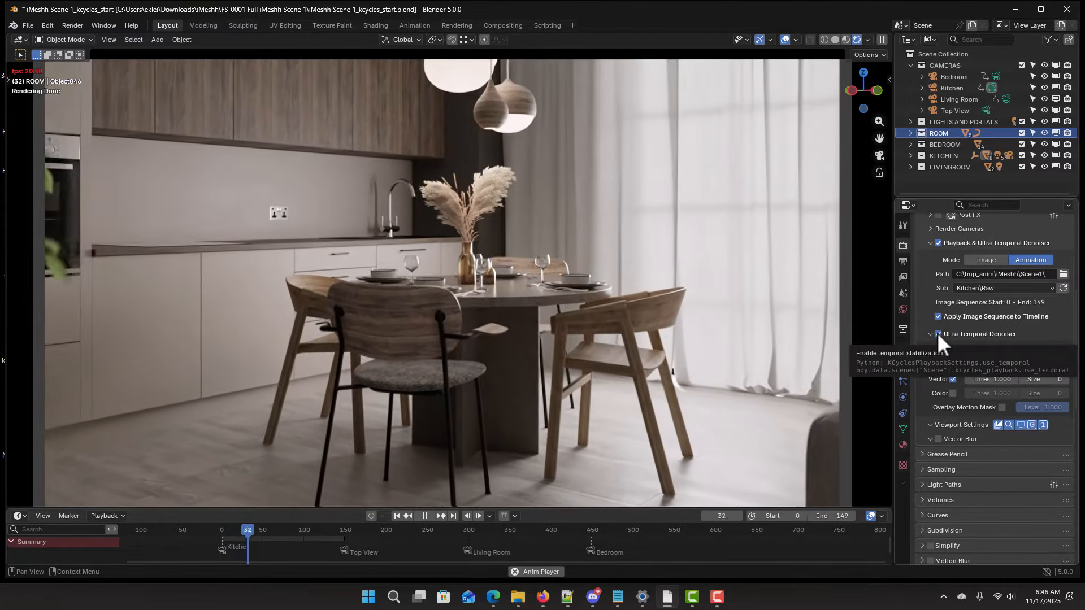
left_click(937, 334)
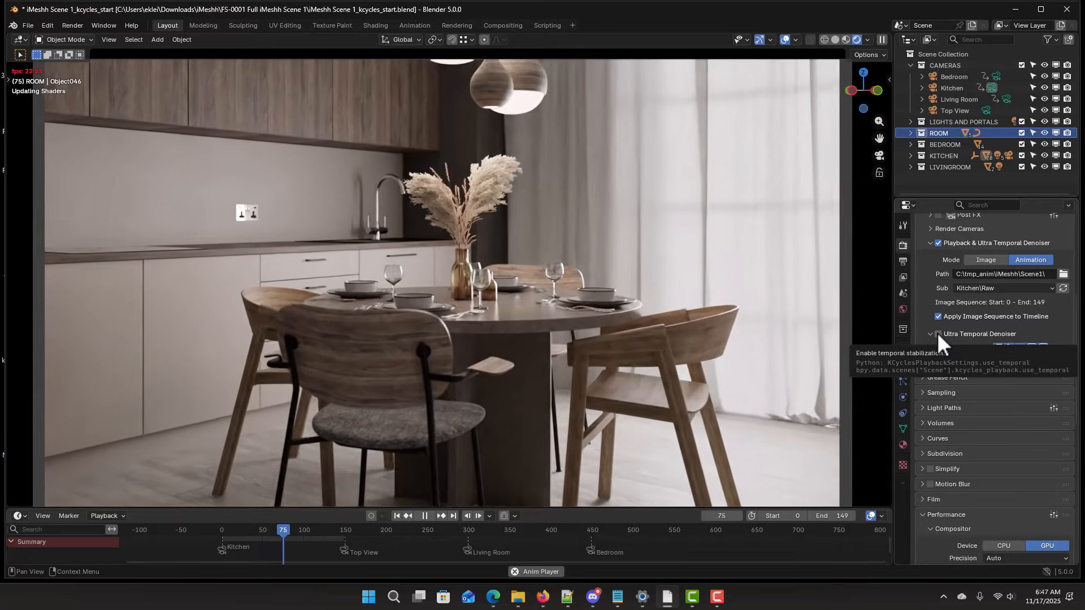
left_click(938, 334)
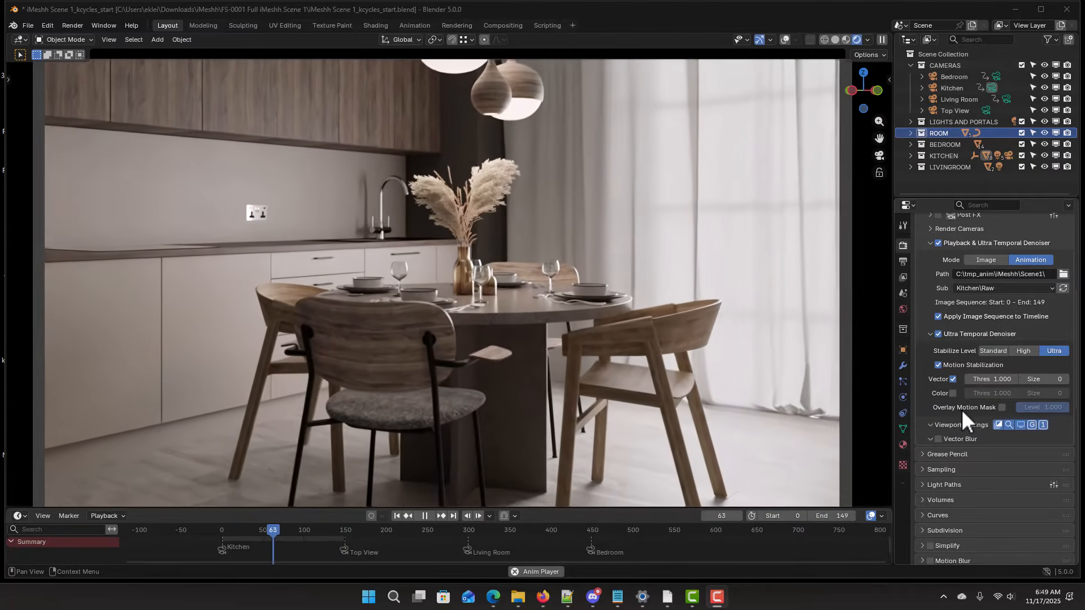
Step: Overlay the motion mask on the kitchen playback, disable scaling to fit the 3D viewport, and stop the animation
left_click(1002, 407)
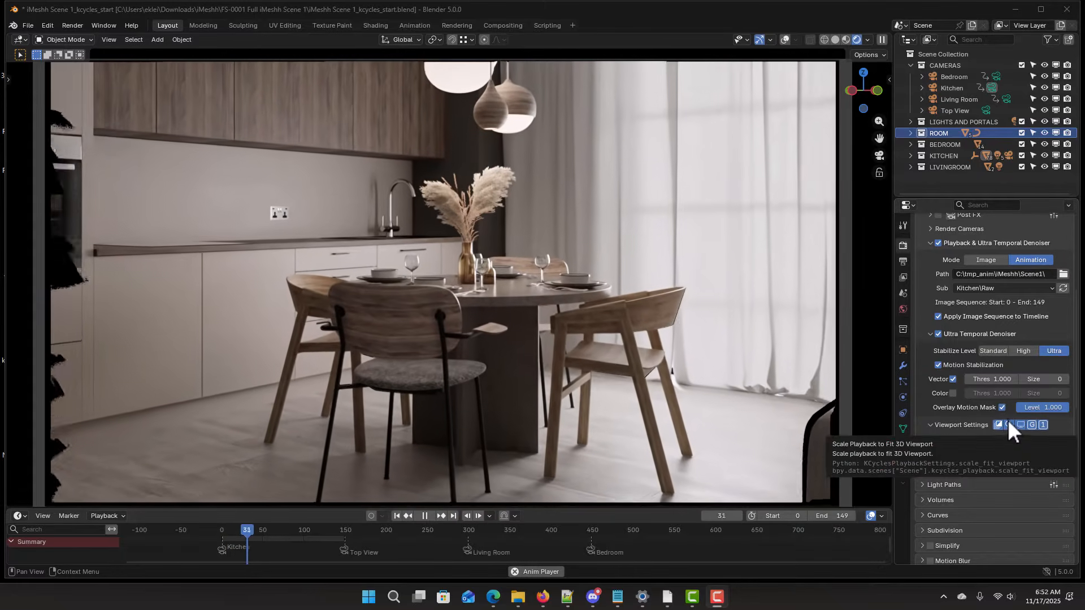
left_click(1008, 422)
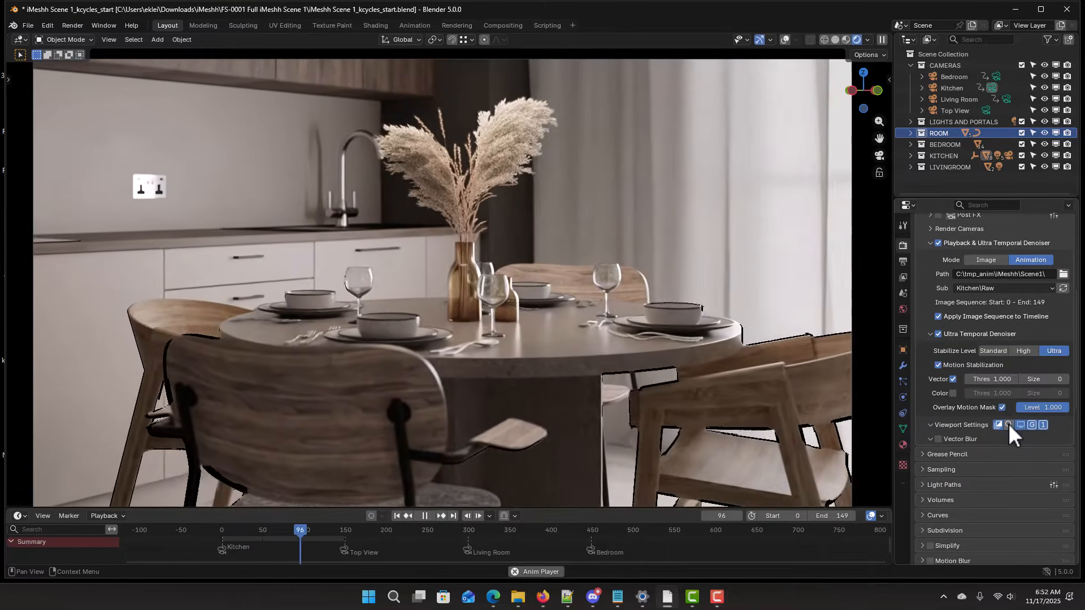
key("Escape")
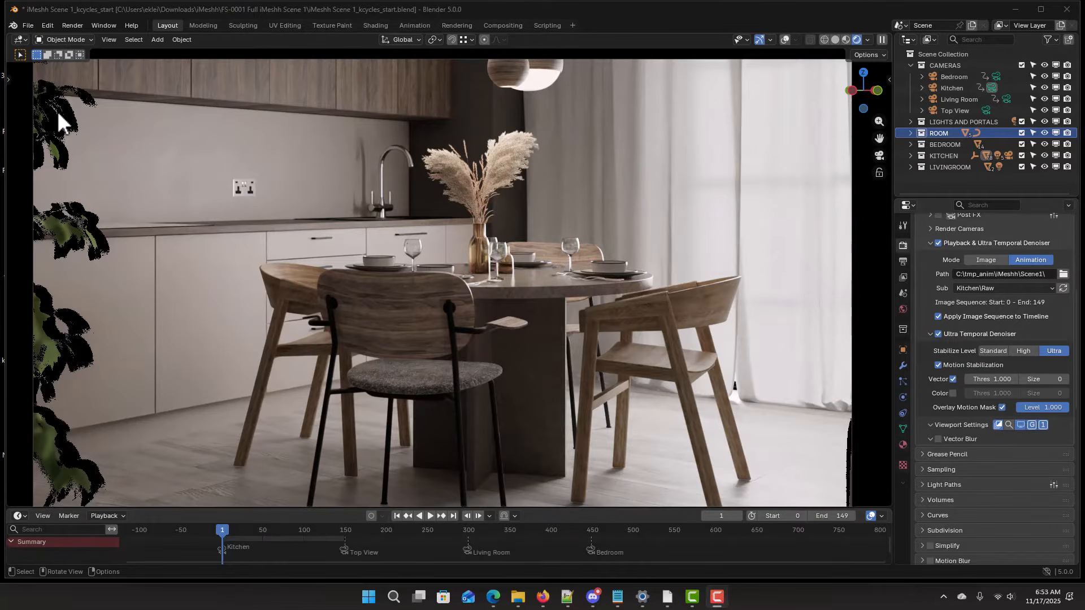
Step: Compare the kitchen frames with Vector motion stabilization on and off, with the motion mask shown and hidden
left_click(953, 379)
left_click(953, 379)
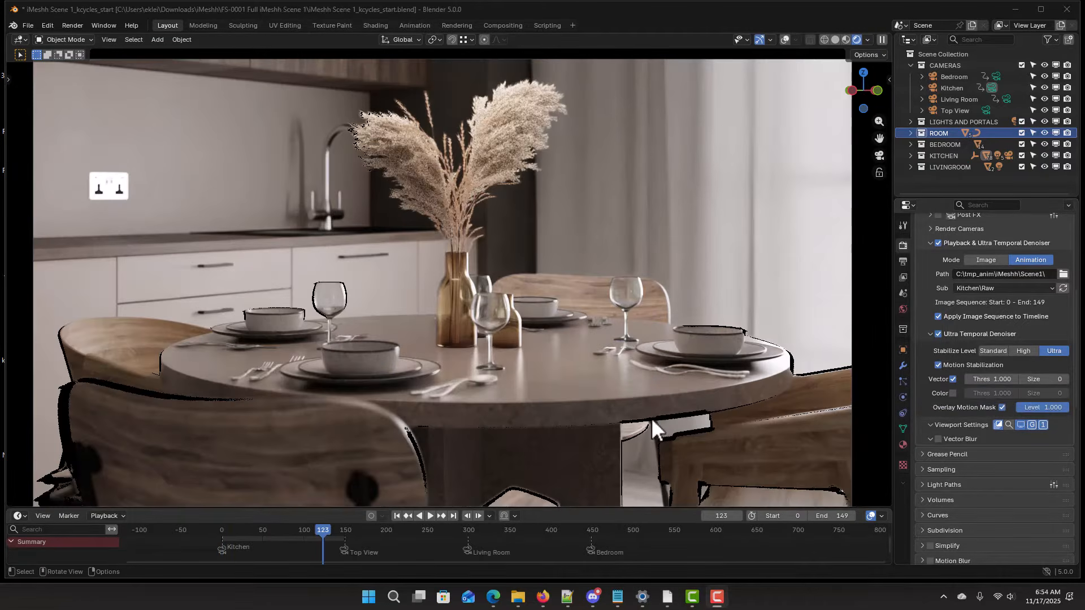
left_click(1001, 407)
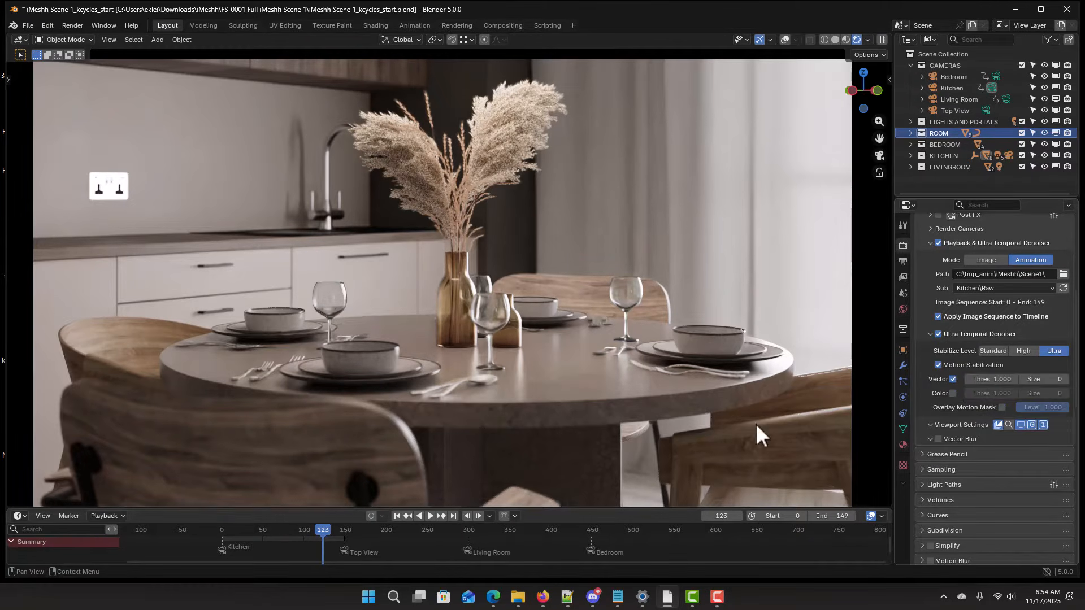
left_click(952, 379)
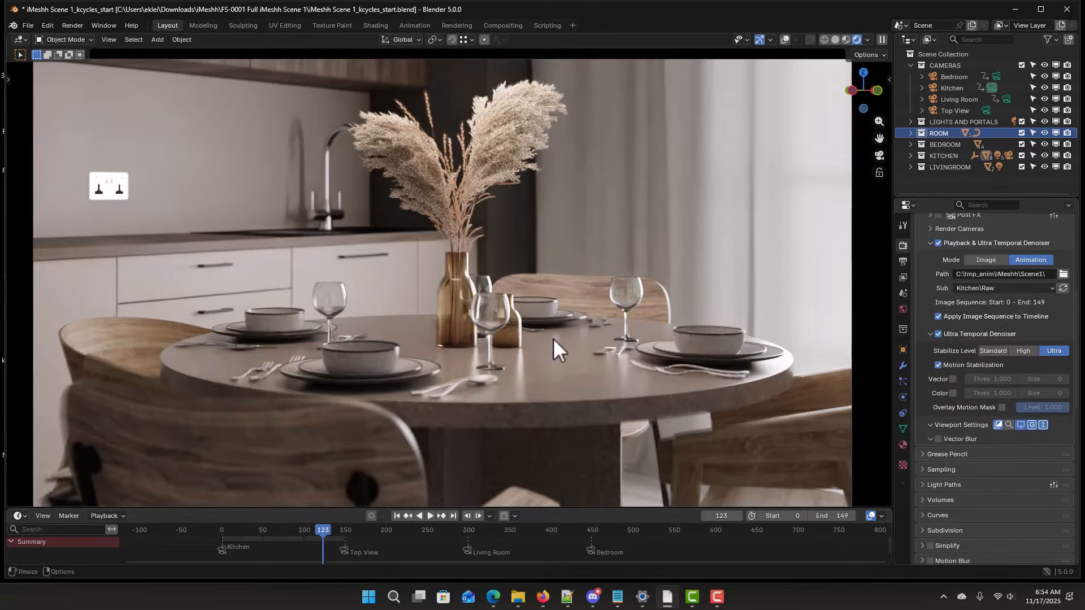
Step: Set the Vector motion stabilization threshold to 2.000 with the motion mask shown, then hide the mask overlay
key("shift+b")
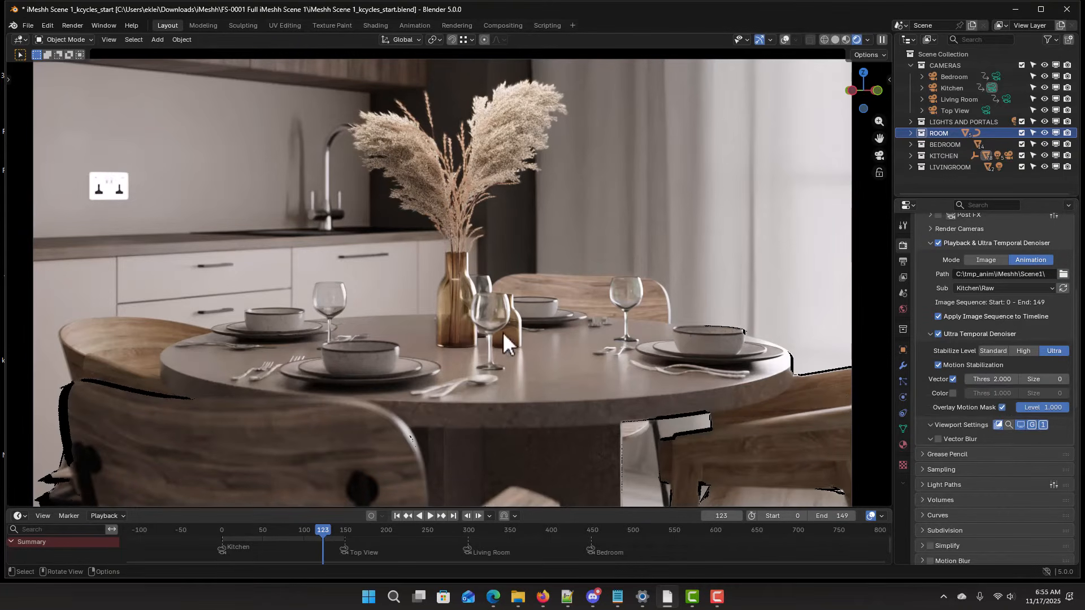
left_click(1002, 406)
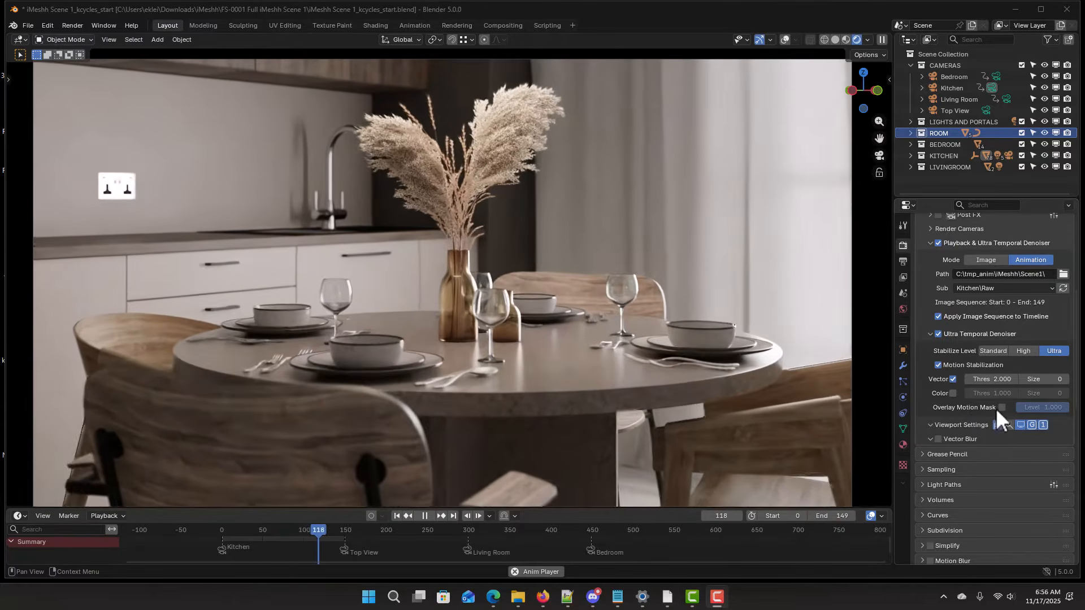
Step: Show the motion mask overlay, preview Color stabilization in place of Vector, and return to Vector only
left_click(1000, 407)
left_click(953, 393)
left_click(952, 379)
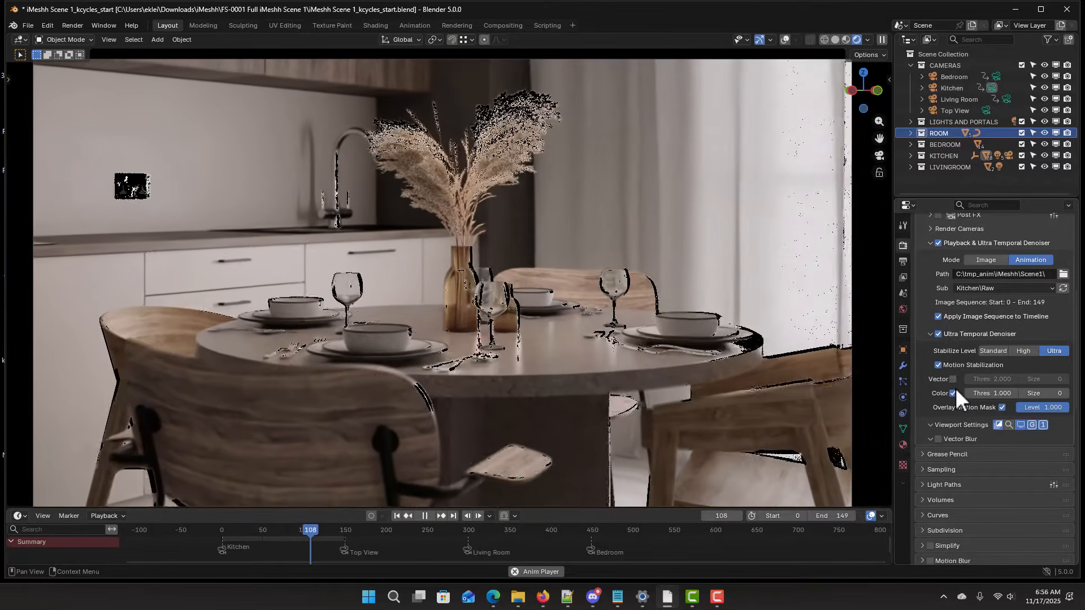
left_click(953, 380)
left_click(952, 392)
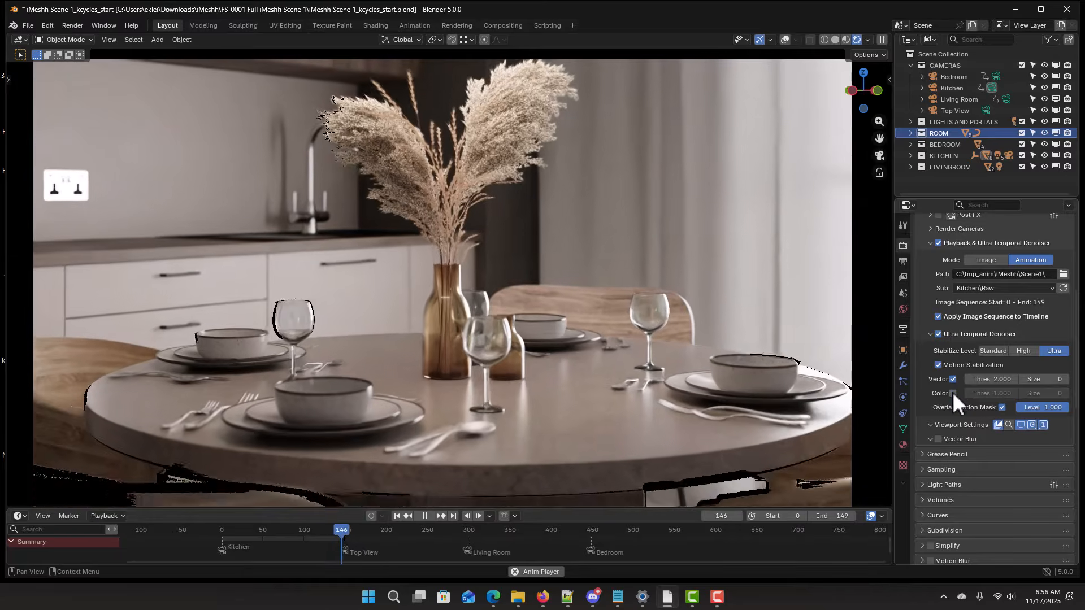
Step: Check the viewport shading compositor mode with the playback's compositor setting off and back on, and hide the motion mask overlay
scroll(979, 356, "down", 1)
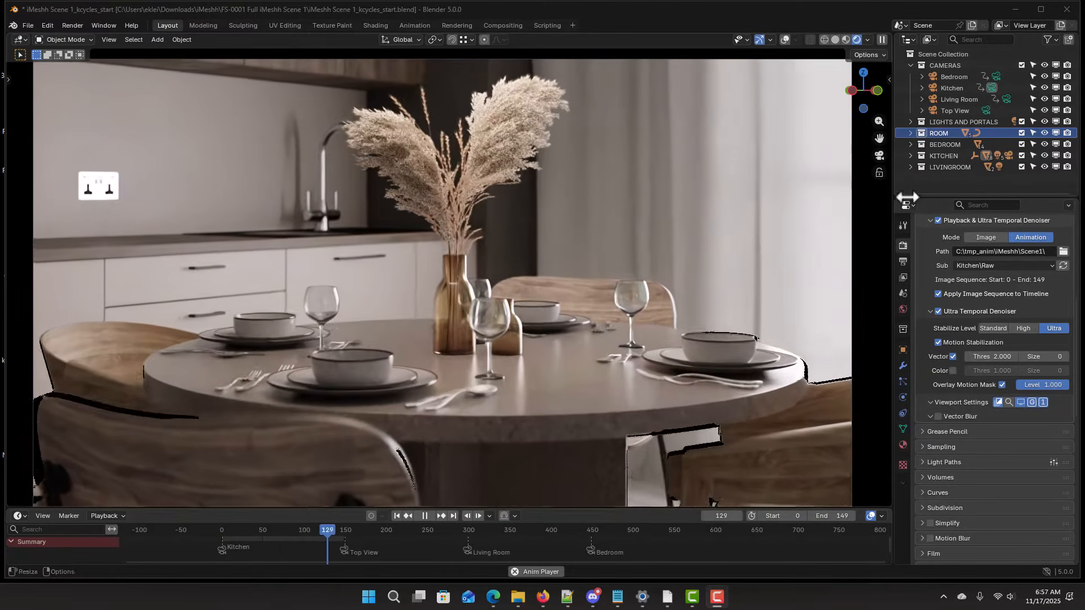
left_click(867, 39)
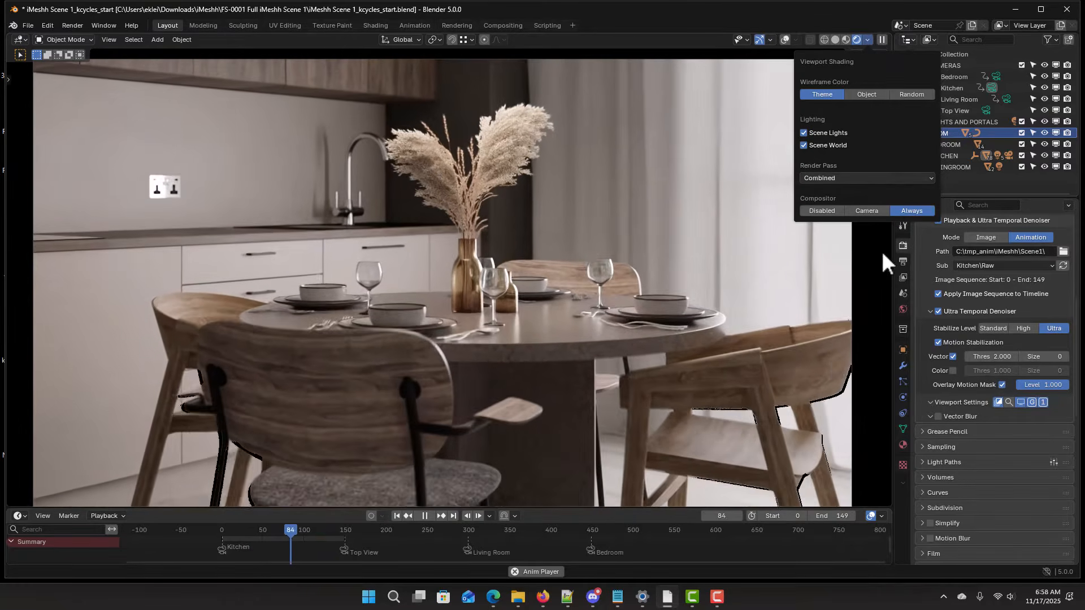
left_click(998, 402)
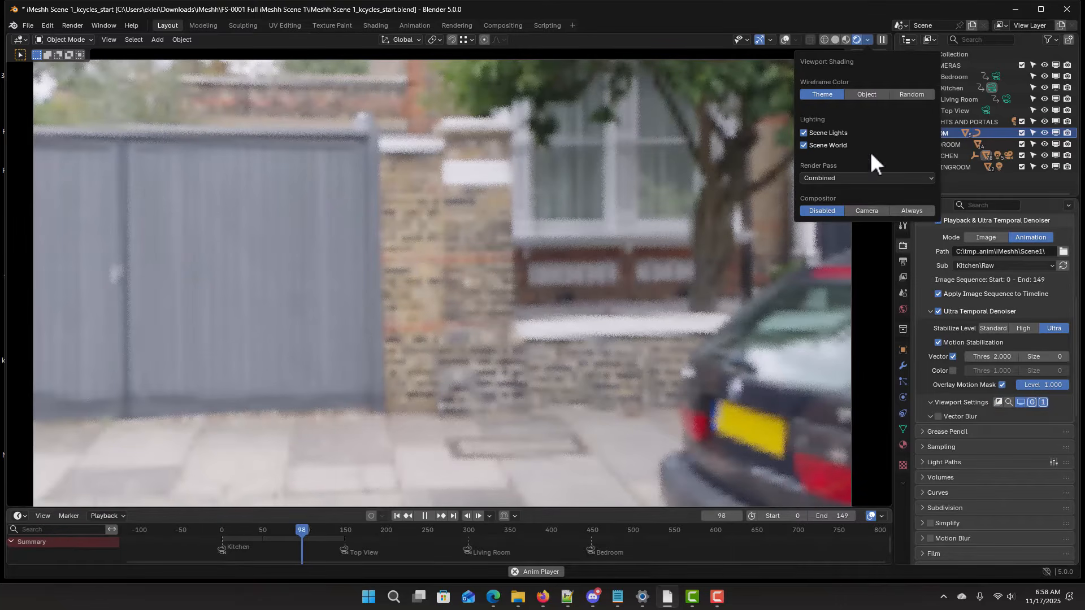
left_click(871, 42)
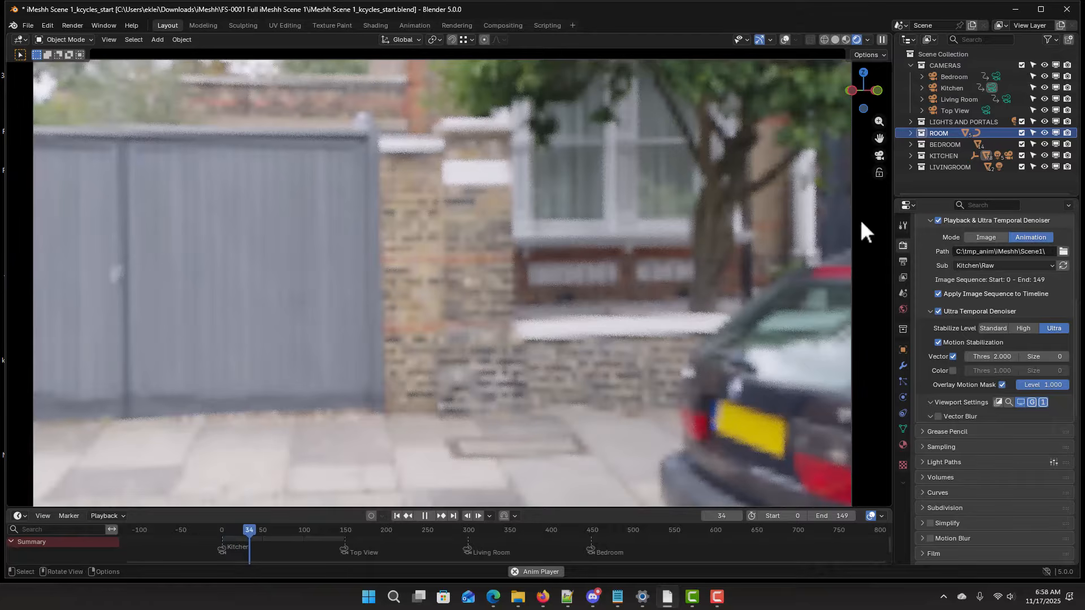
left_click(997, 402)
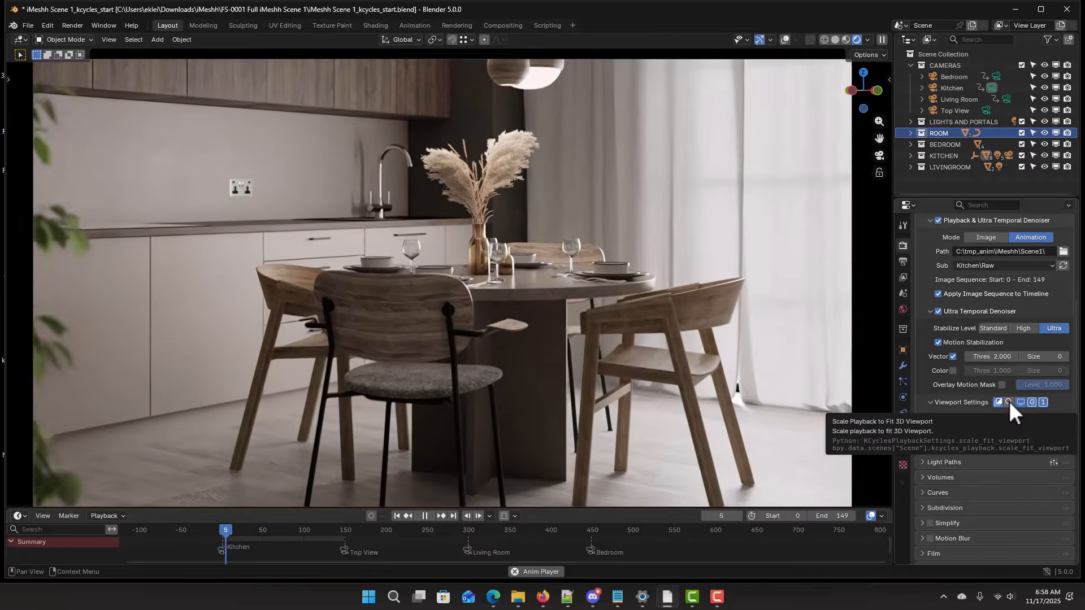
Step: Scale the playback to fit the 3D viewport and show overlays to compare playback speed with scene objects unhidden and hidden
left_click(1008, 401)
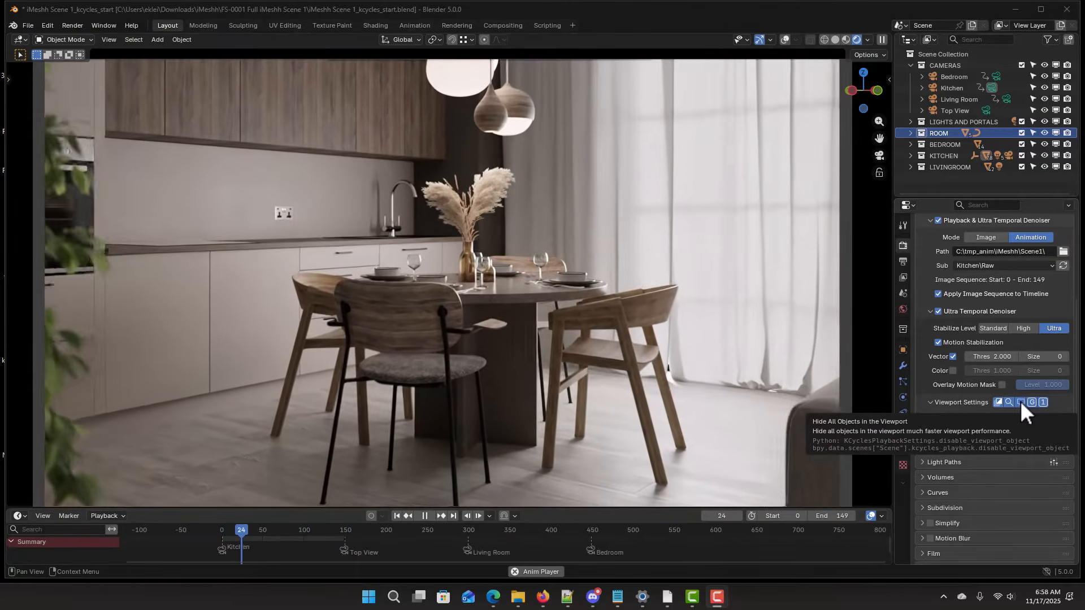
left_click(784, 40)
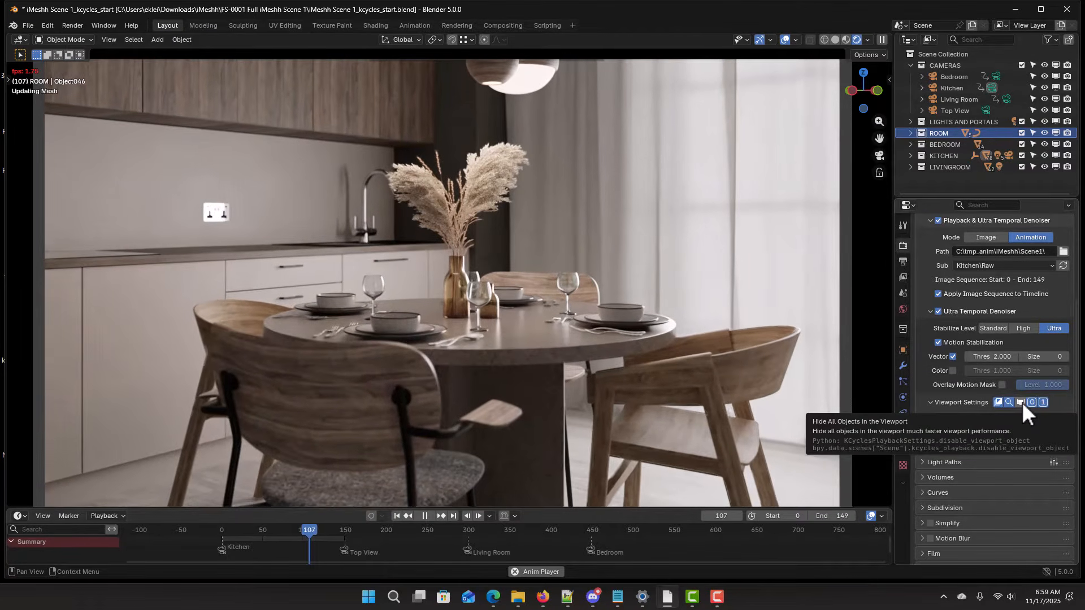
left_click(1020, 402)
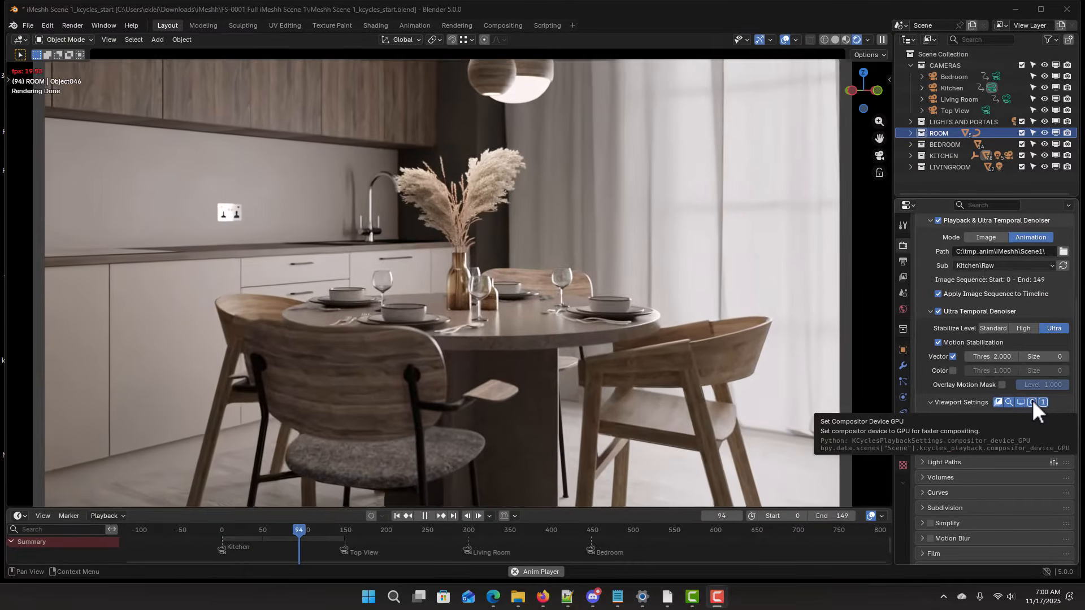
Step: Turn off the playback's GPU compositor setting, check the compositor device in the Performance settings, and restore GPU
left_click(1031, 401)
scroll(988, 455, "down", 3)
scroll(985, 457, "down", 1)
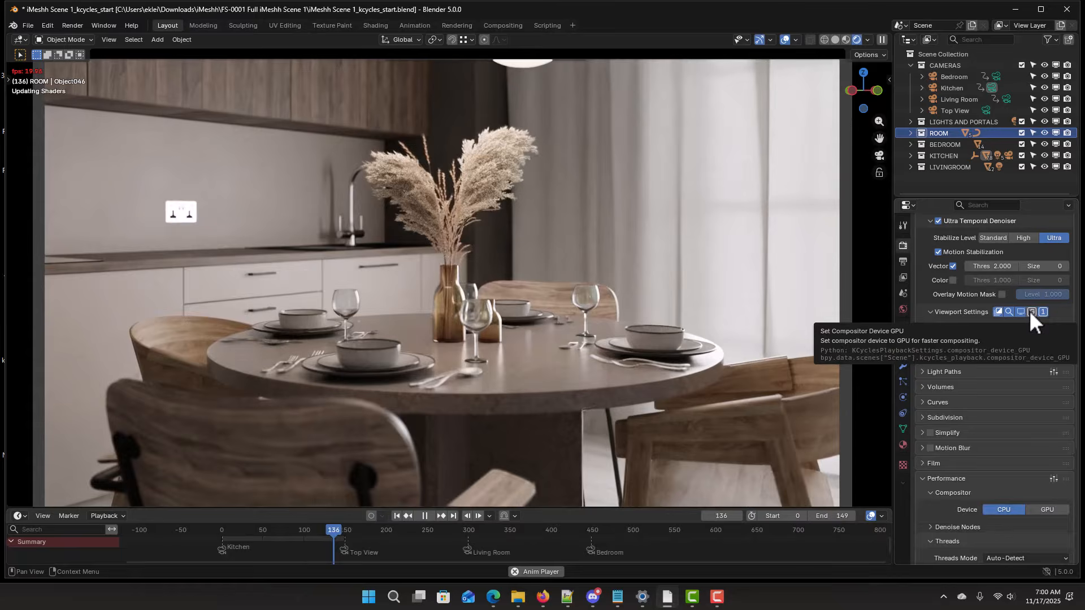
left_click(1031, 312)
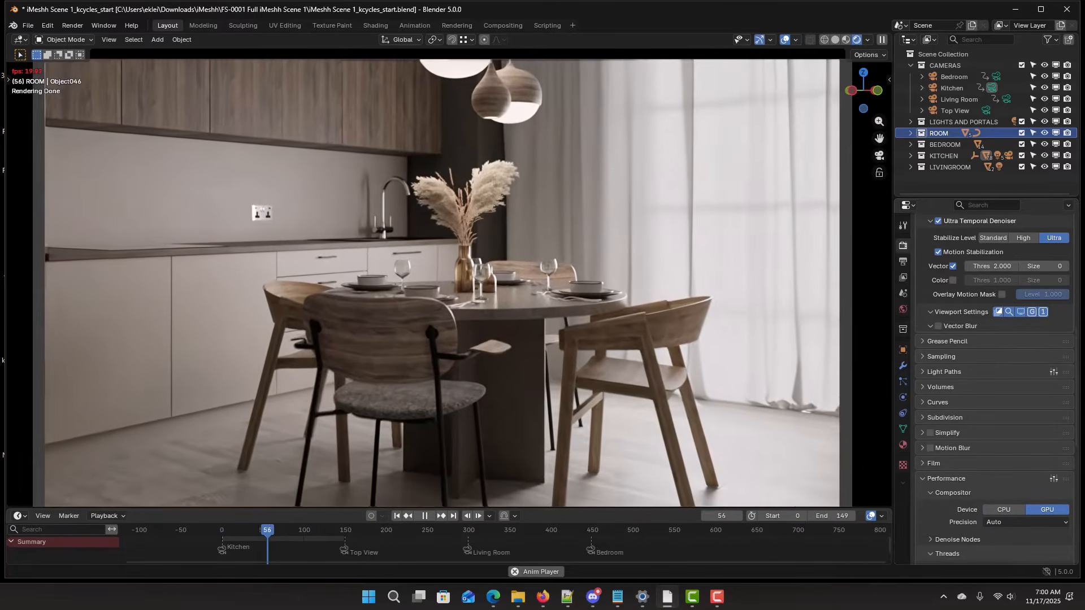
Step: Compare the viewport sampling settings with playback disabled and enabled, and reload the Kitchen\Raw sequence
left_click(993, 357)
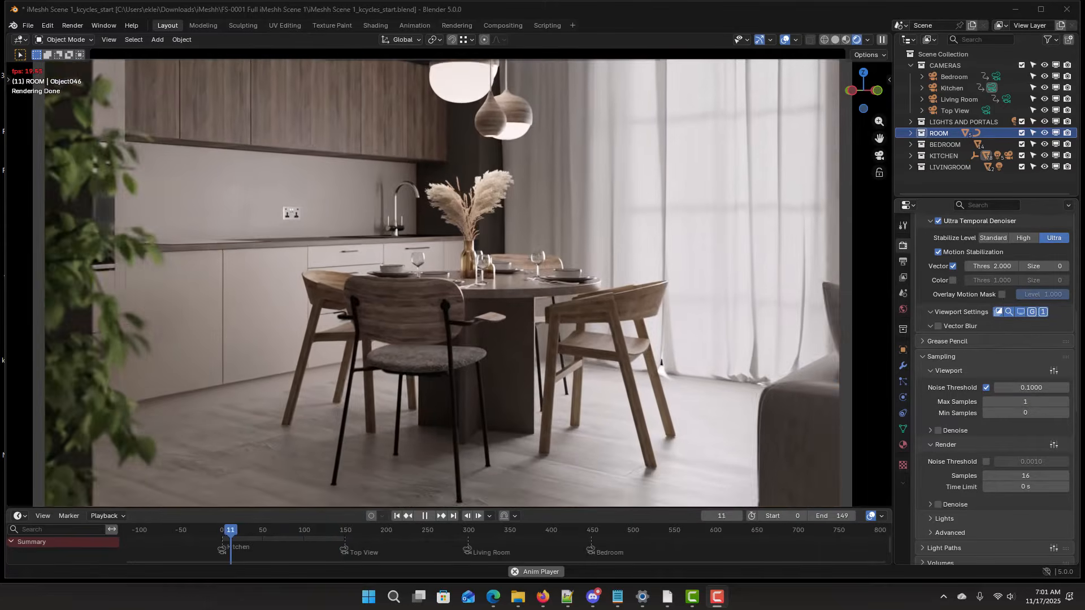
scroll(960, 271, "up", 5)
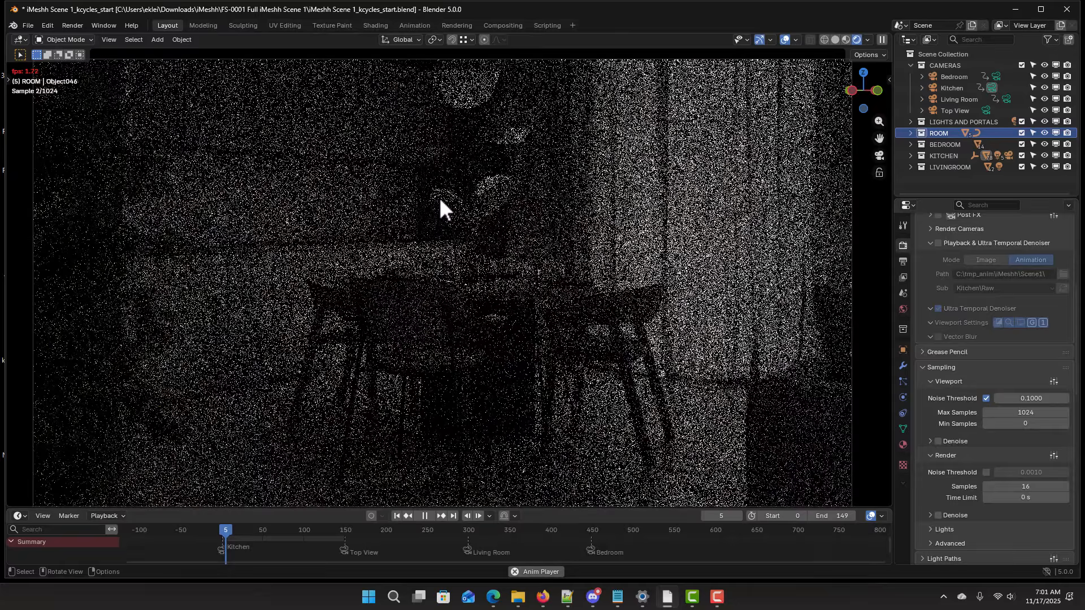
left_click(938, 243)
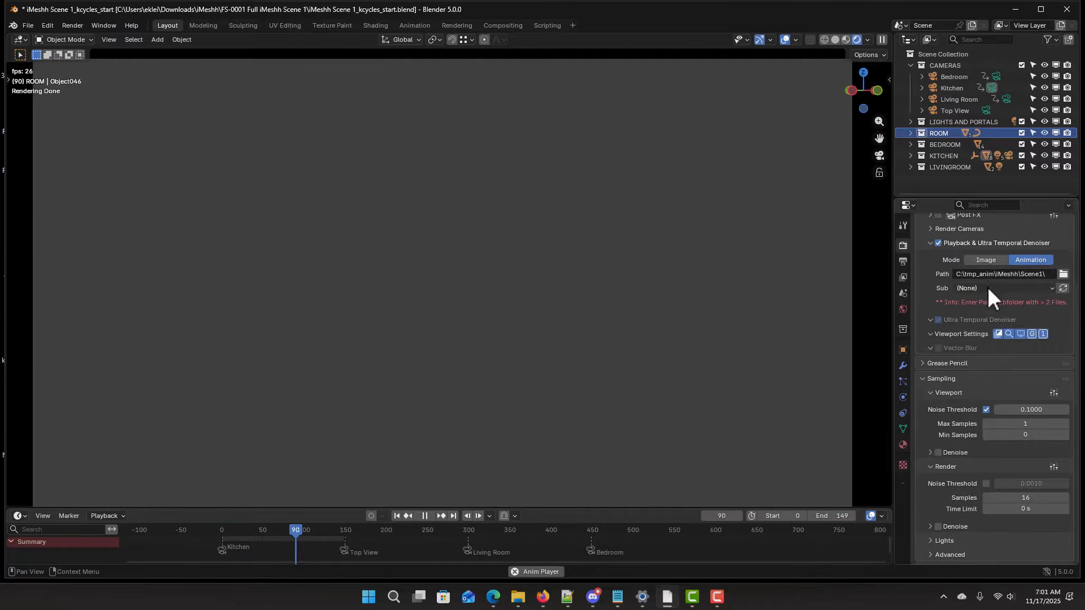
left_click(988, 288)
left_click(975, 338)
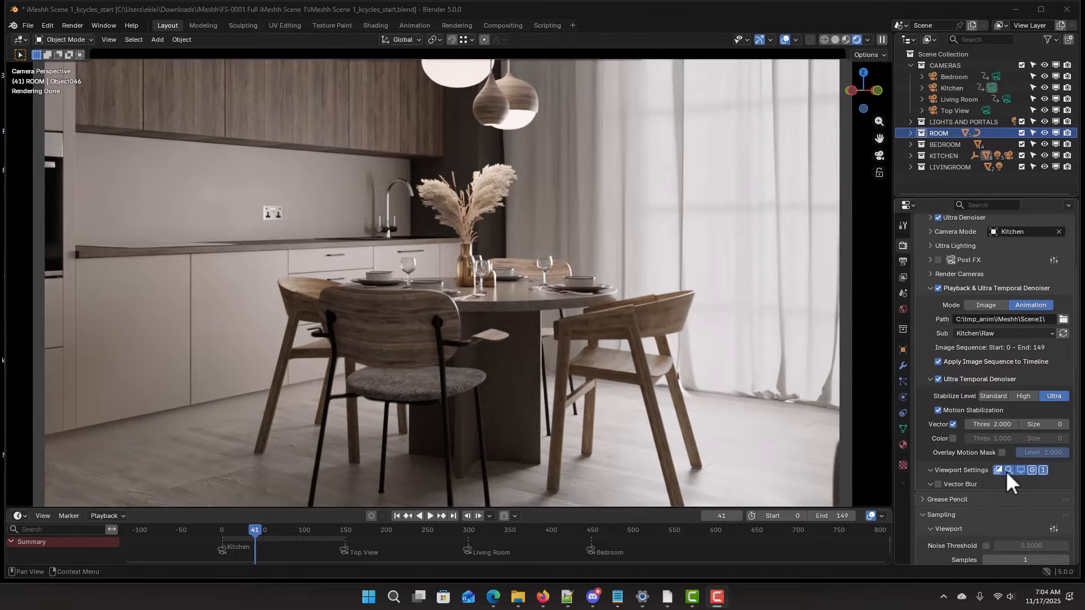
Step: Compare the kitchen playback using the Kitchen\Raw_ODIN and Kitchen\Raw sequences, ending on Kitchen\Raw
left_click(975, 335)
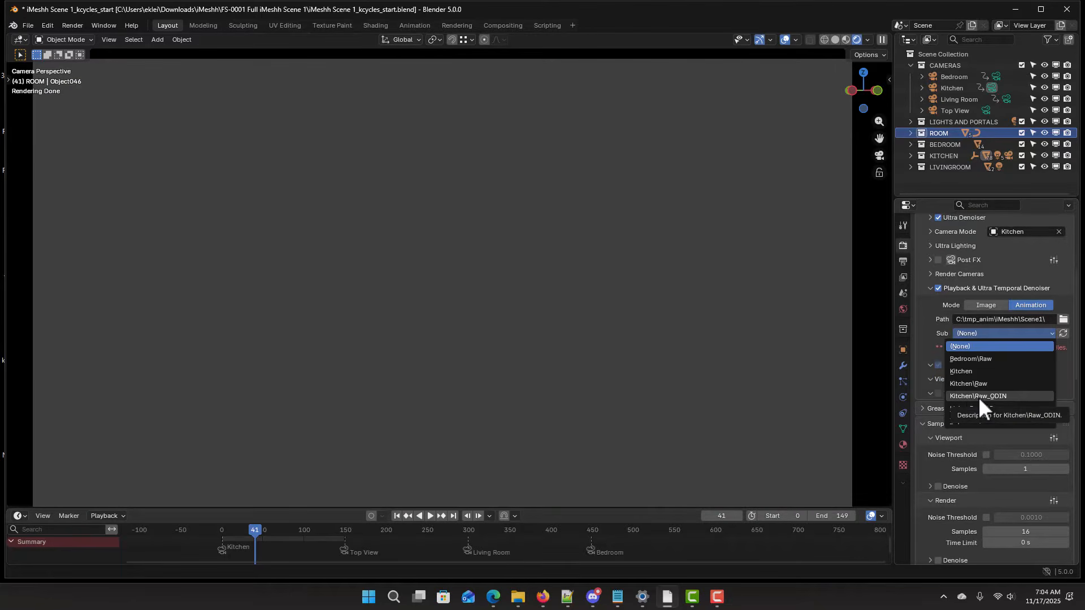
left_click(979, 397)
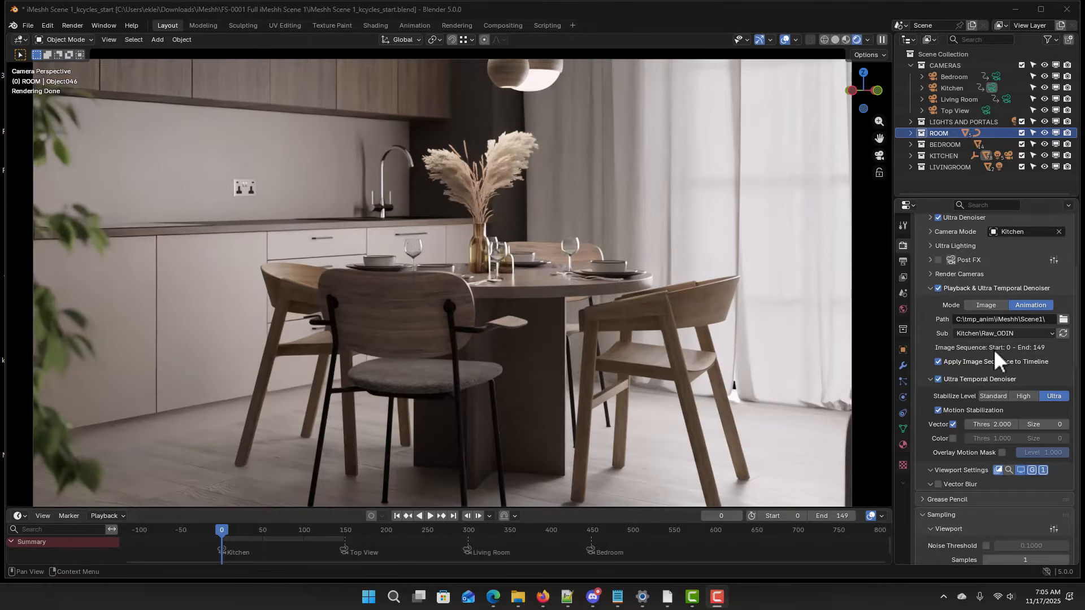
left_click(985, 336)
left_click(980, 385)
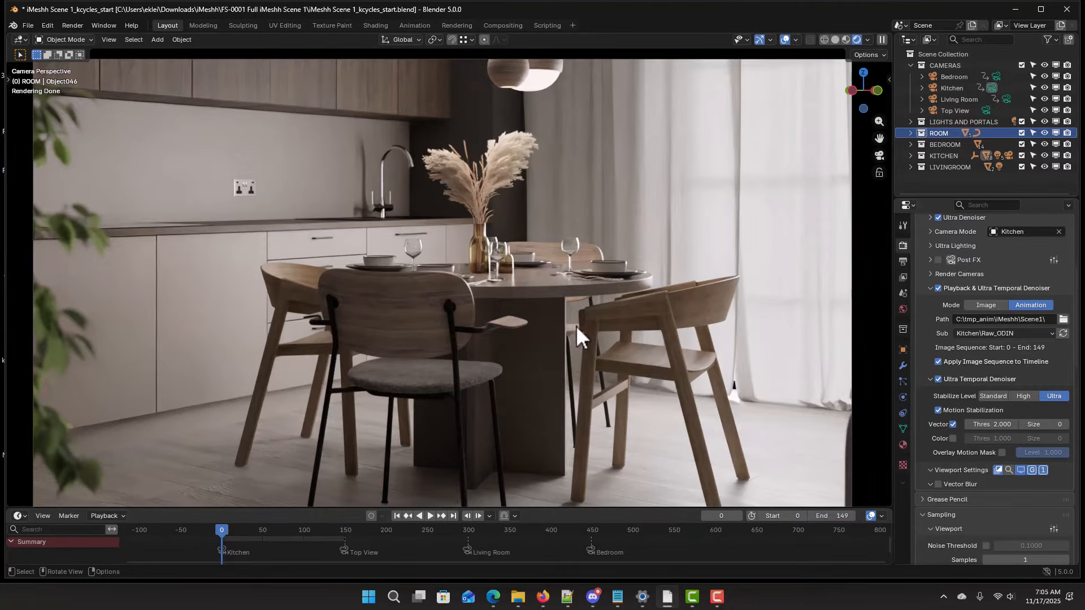
left_click(989, 333)
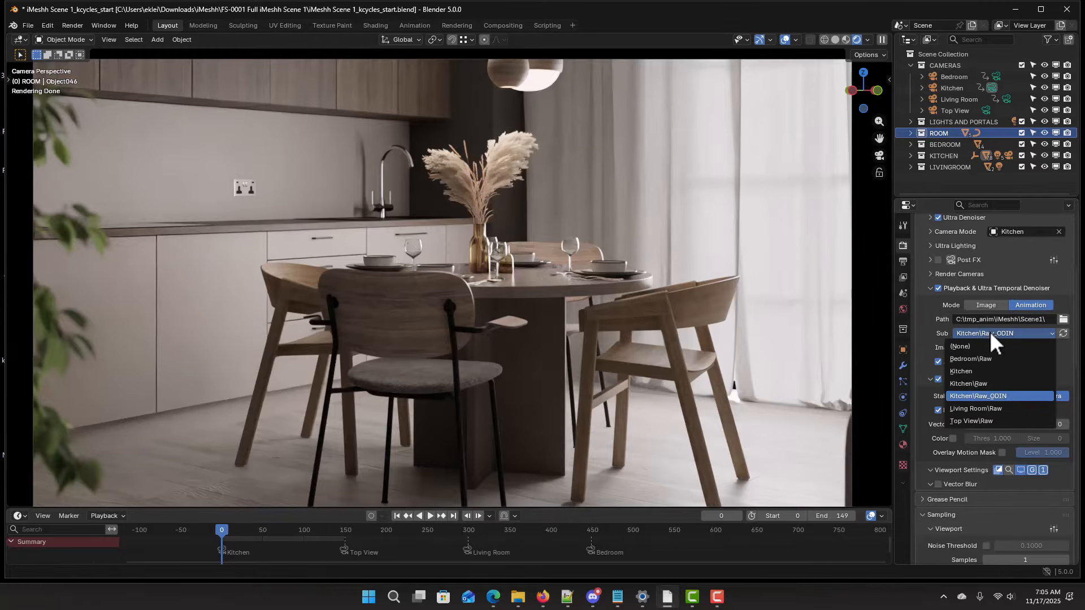
left_click(968, 384)
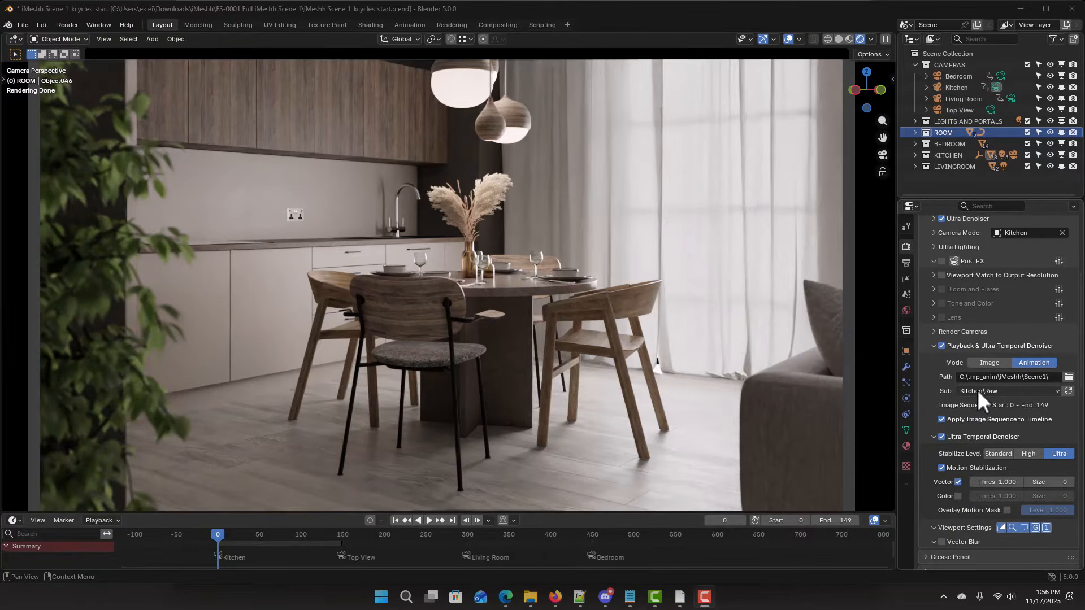
Step: Enable Post FX for the kitchen with Exposure 1.02, Gamma 1.38, Detail 0.18 and Color Boost 0.14, and turn on Bloom and Flares
left_click(941, 260)
left_click(934, 303)
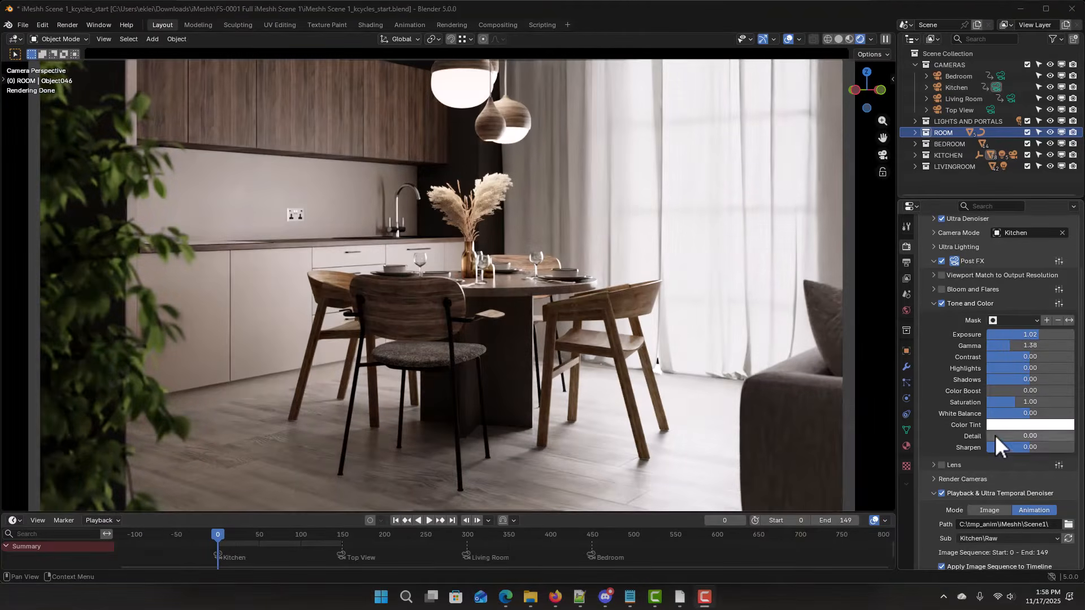
left_click_drag(995, 435, 1003, 436)
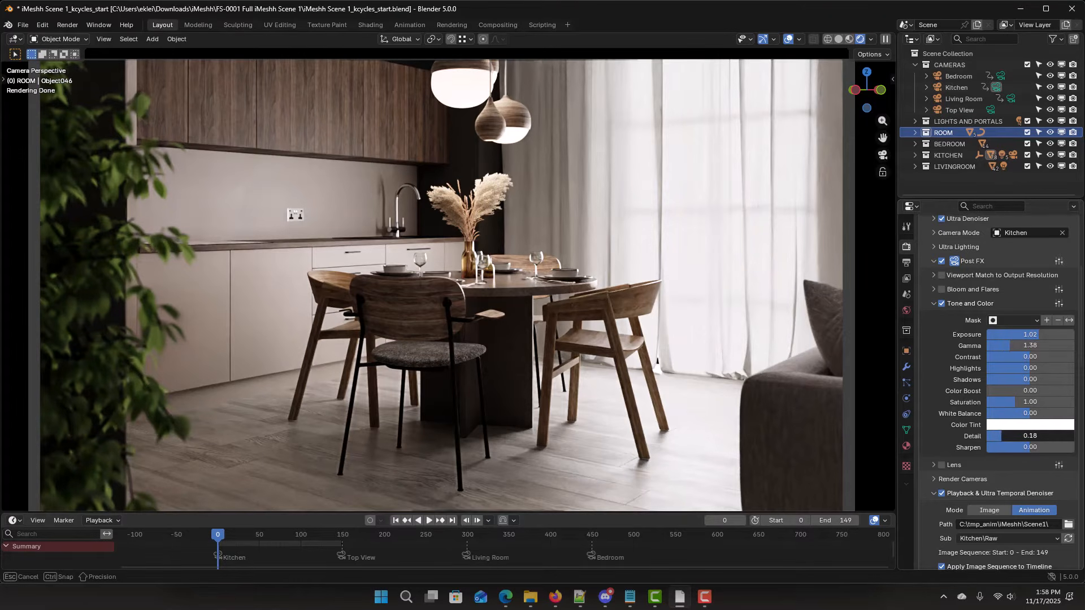
left_click_drag(1006, 390, 1015, 391)
left_click(941, 289)
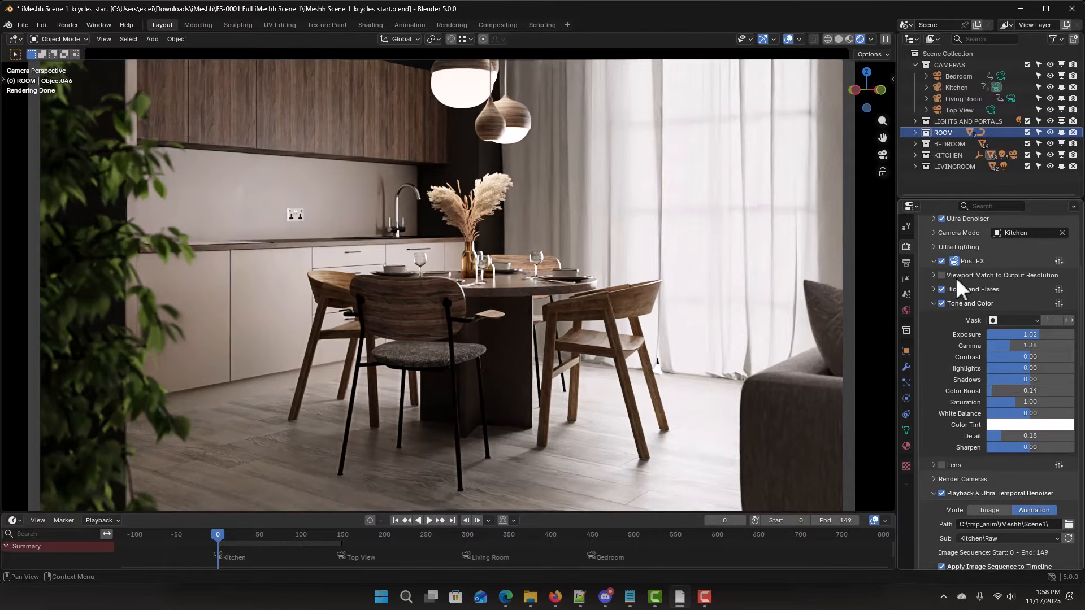
Step: Load the Bedroom\Raw sequence and enable its Post FX with Bloom Strength 0.70, Exposure 1.66 and Gamma 1.13
scroll(971, 294, "down", 6)
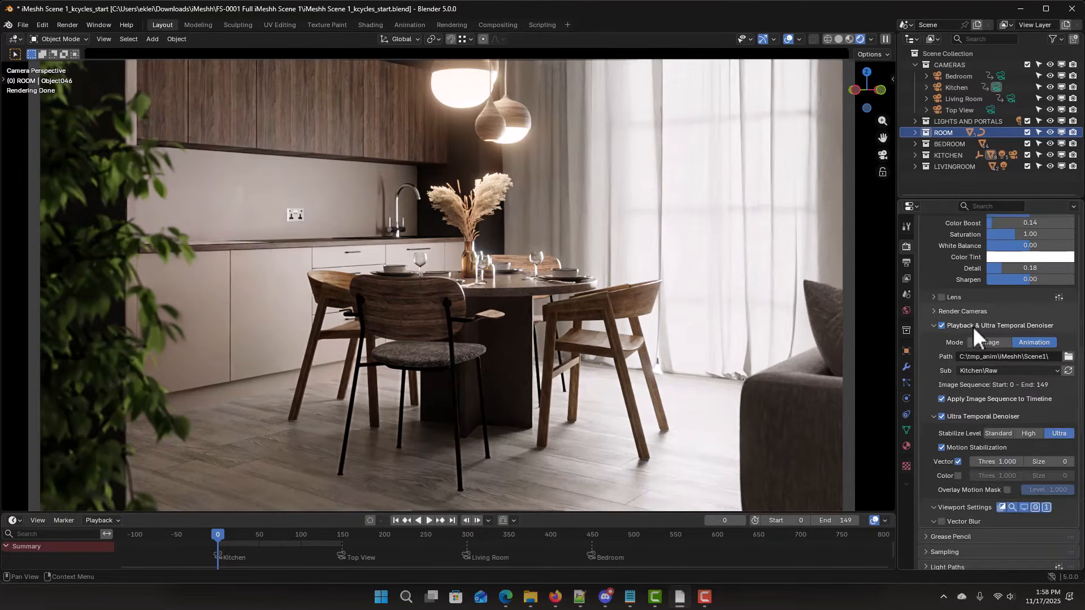
left_click(974, 370)
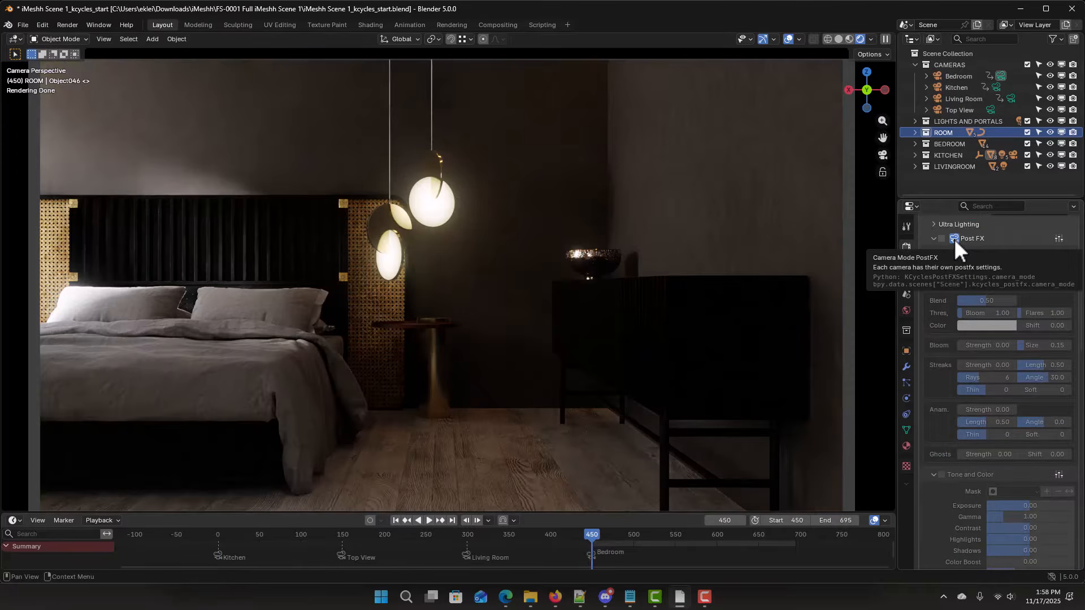
left_click(942, 238)
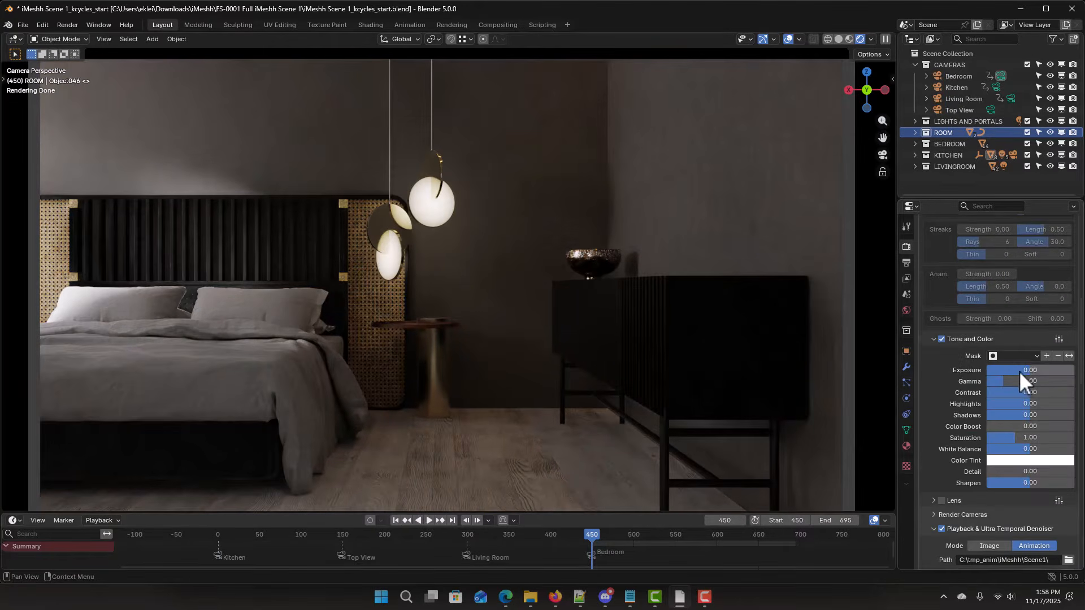
scroll(994, 316, "down", 5)
left_click_drag(1028, 370, 1044, 370)
scroll(968, 266, "up", 4)
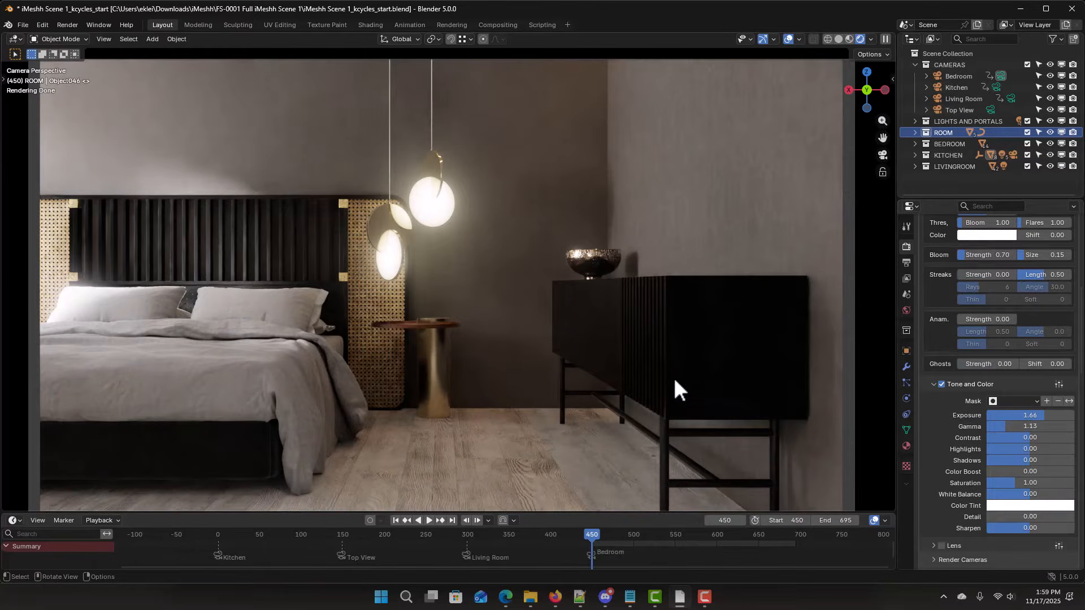
Step: Play the bedroom sequence while setting Exposure to 2.17 and Color Boost to 0.28, and stop the playback
key("space")
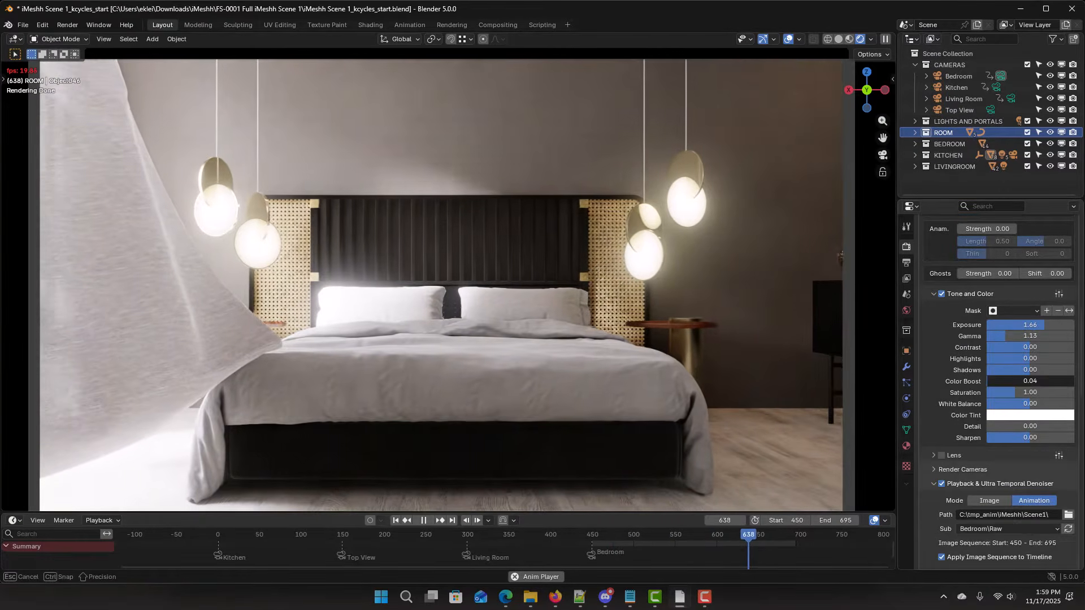
key("Escape")
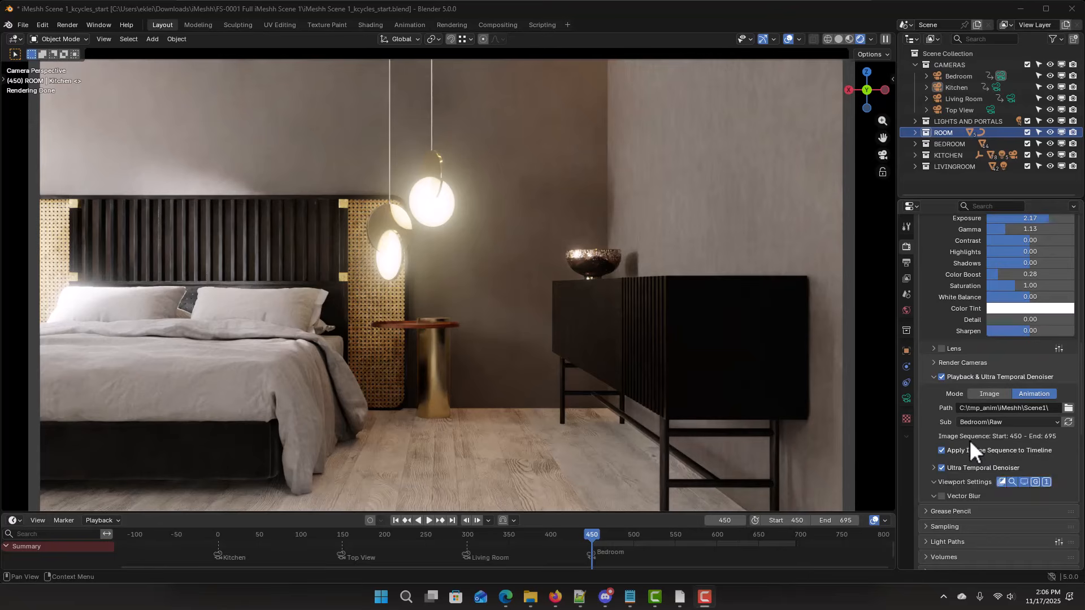
Step: Load the Kitchen\Raw sequence and return to Bedroom\Raw to check that each camera uses its own Post FX settings
left_click(972, 422)
left_click(973, 472)
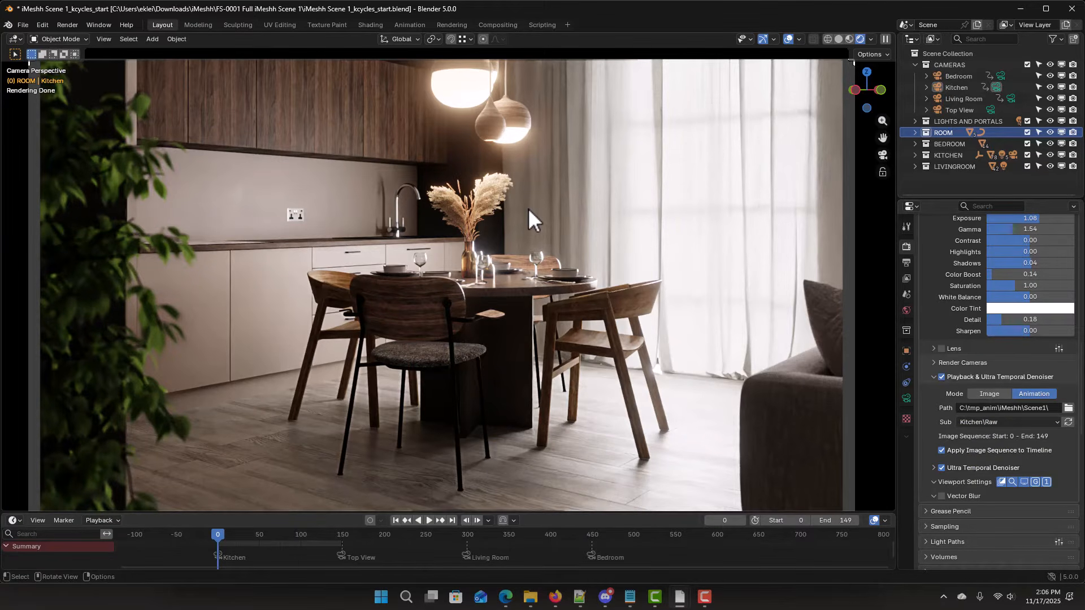
left_click(984, 422)
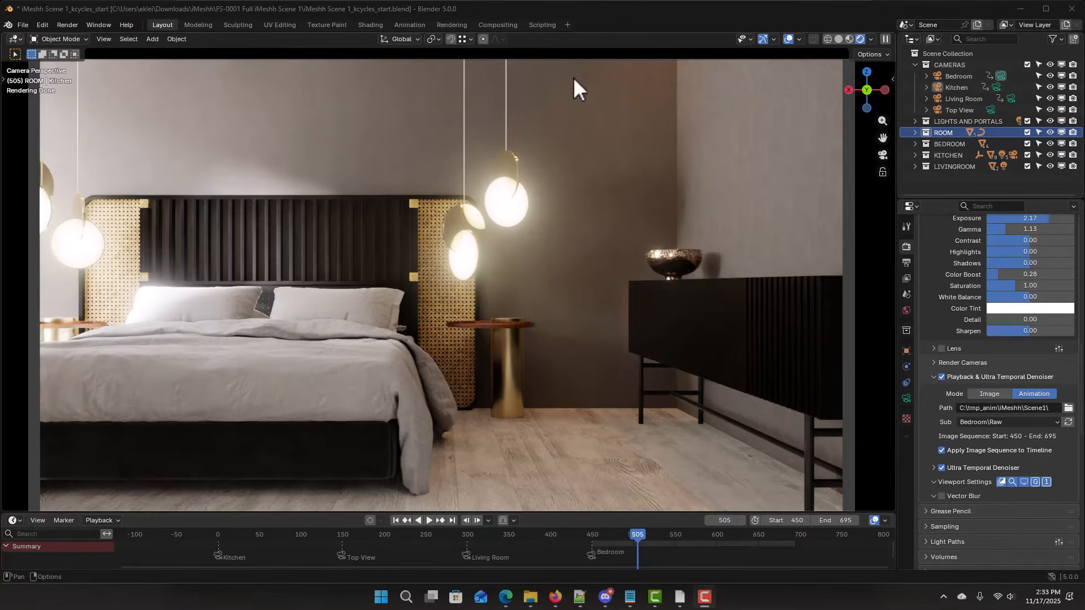
Step: In the compositor, go to frame 591 and insert a Split Toning node between the KC Playback and KC_PostFX nodes
key("shift+F3")
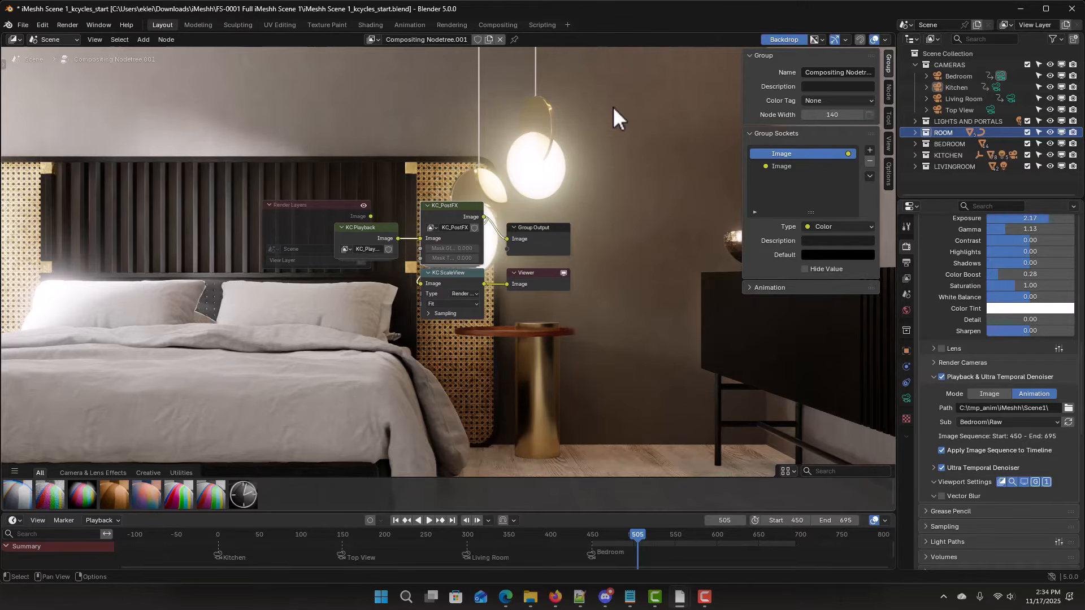
left_click_drag(680, 542, 729, 540)
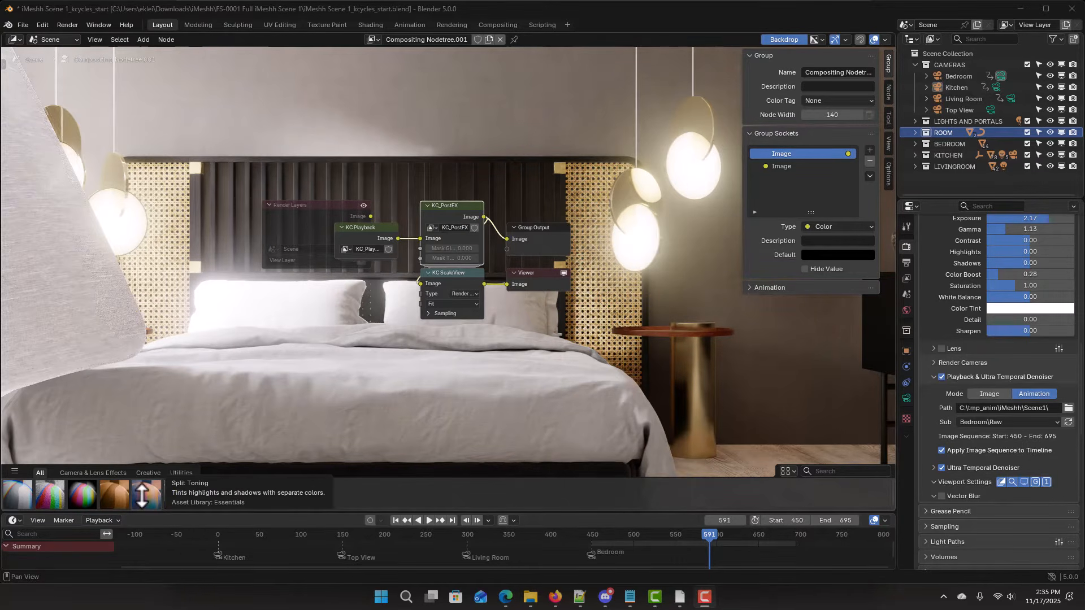
left_click_drag(142, 495, 387, 246)
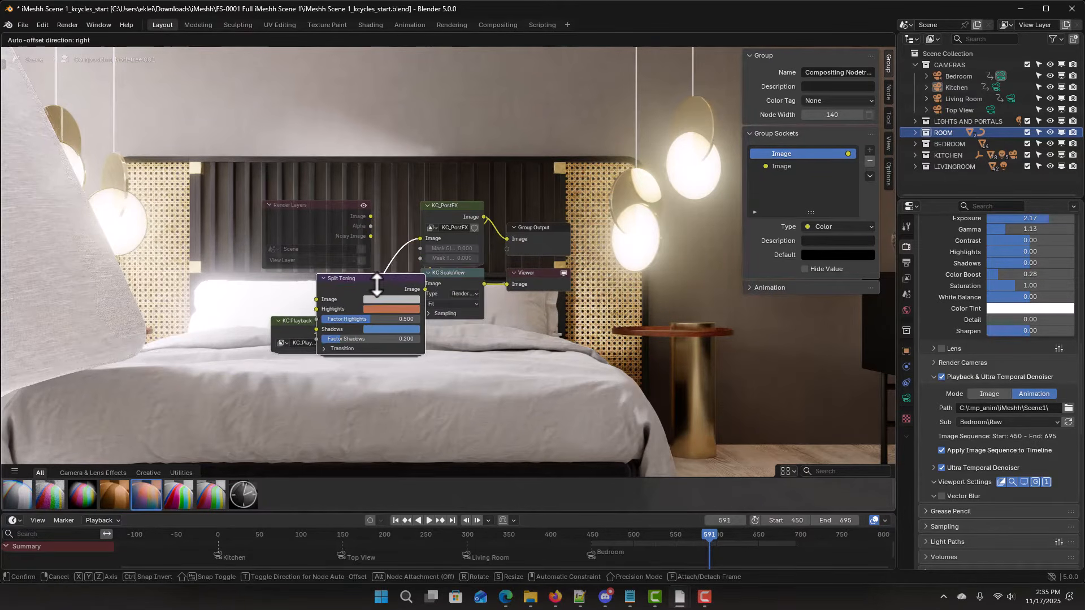
left_click(384, 277)
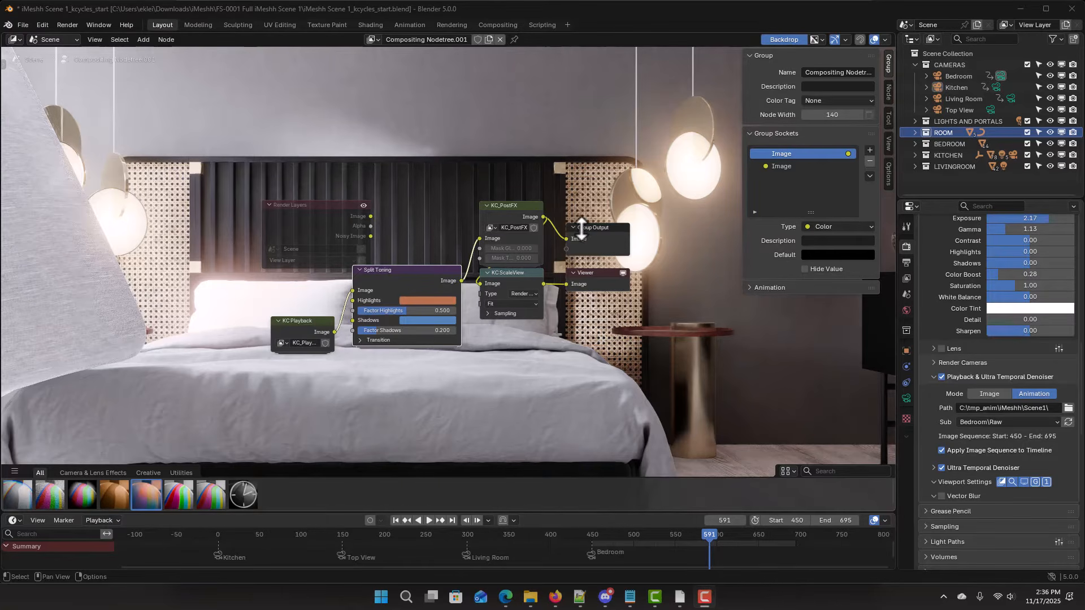
Step: Spread out the Group Output, Viewer and KC.ScaleView nodes, keeping Split Toning connected between KC Playback and KC_PostFX
left_click_drag(582, 229, 624, 217)
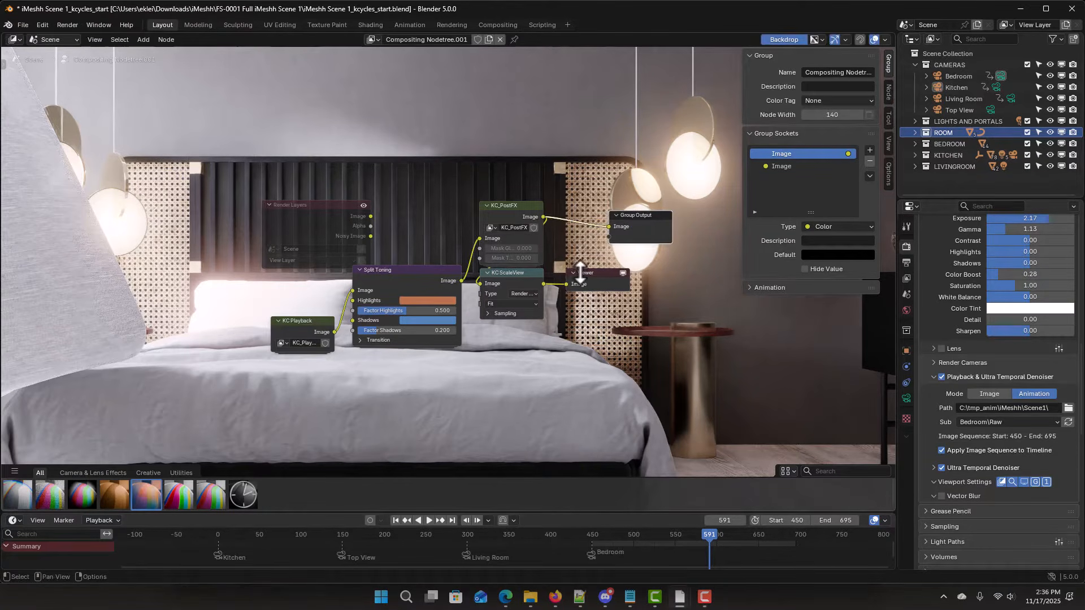
left_click_drag(582, 273, 648, 298)
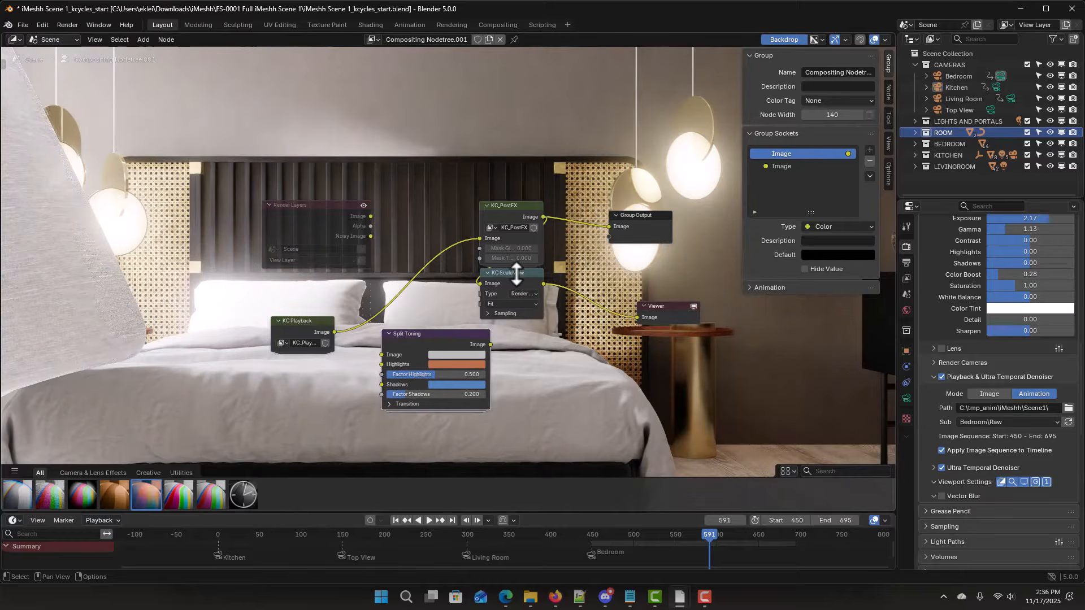
left_click_drag(515, 274, 574, 295)
left_click_drag(449, 332, 694, 215)
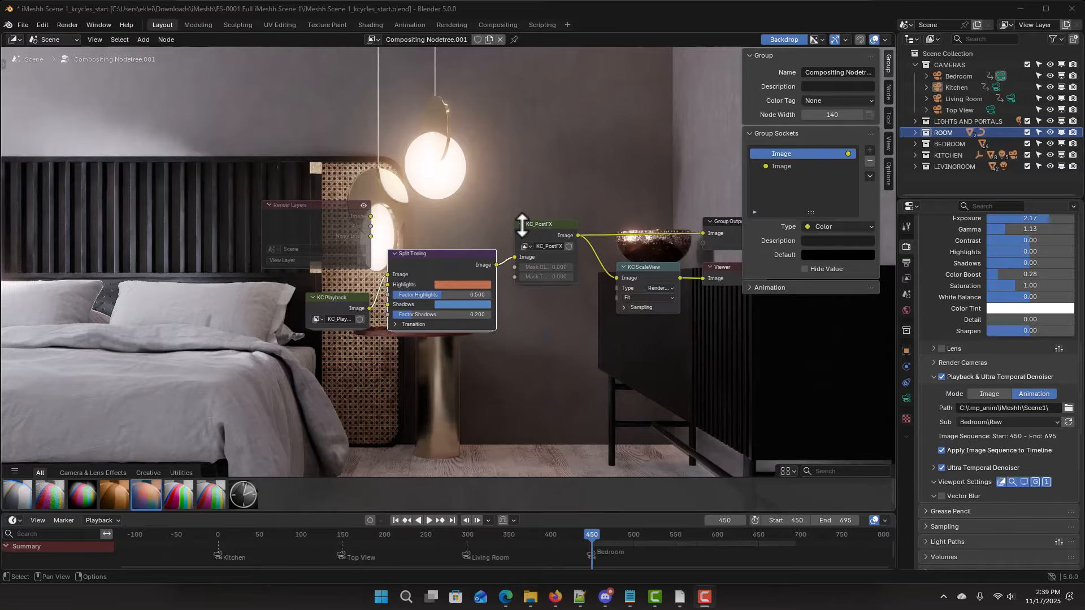
Step: Load the Kitchen\Raw sequence, play it in the compositor backdrop with Split Toning applied, and stop the playback
left_click(986, 423)
left_click(986, 472)
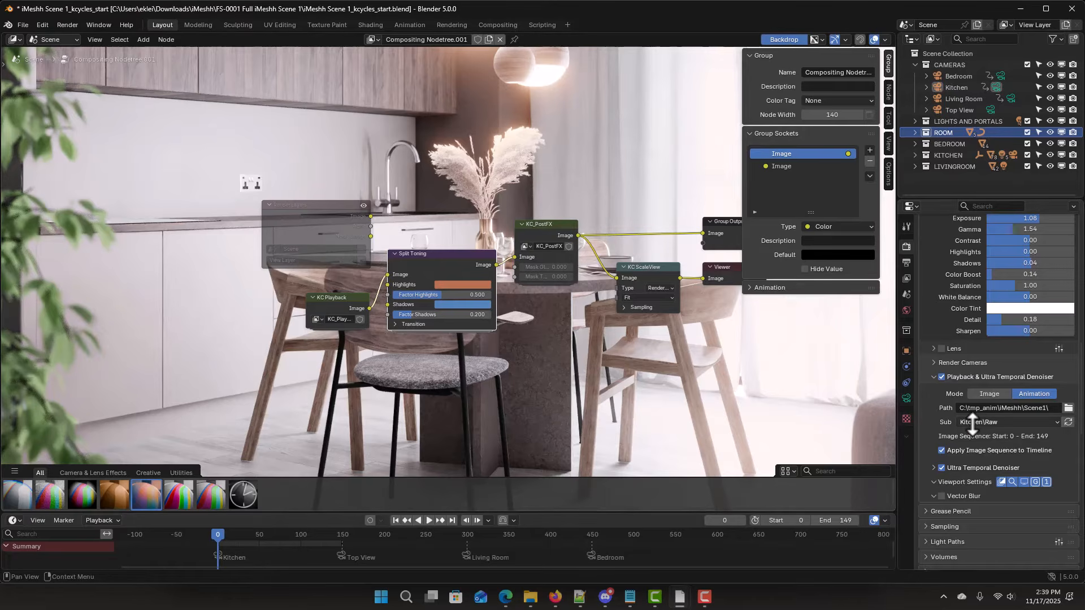
key("space")
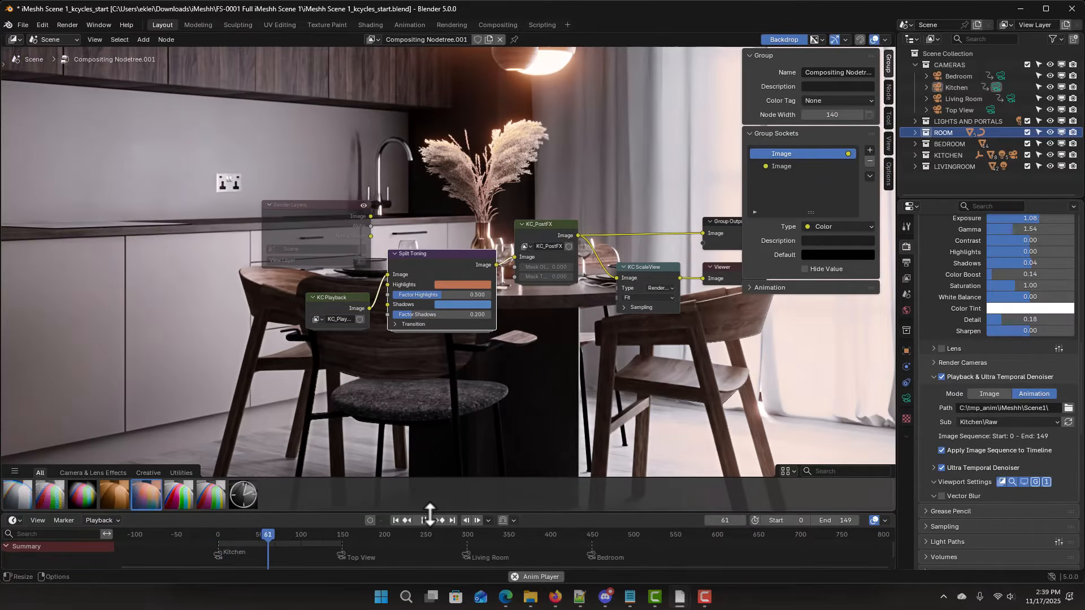
key("space")
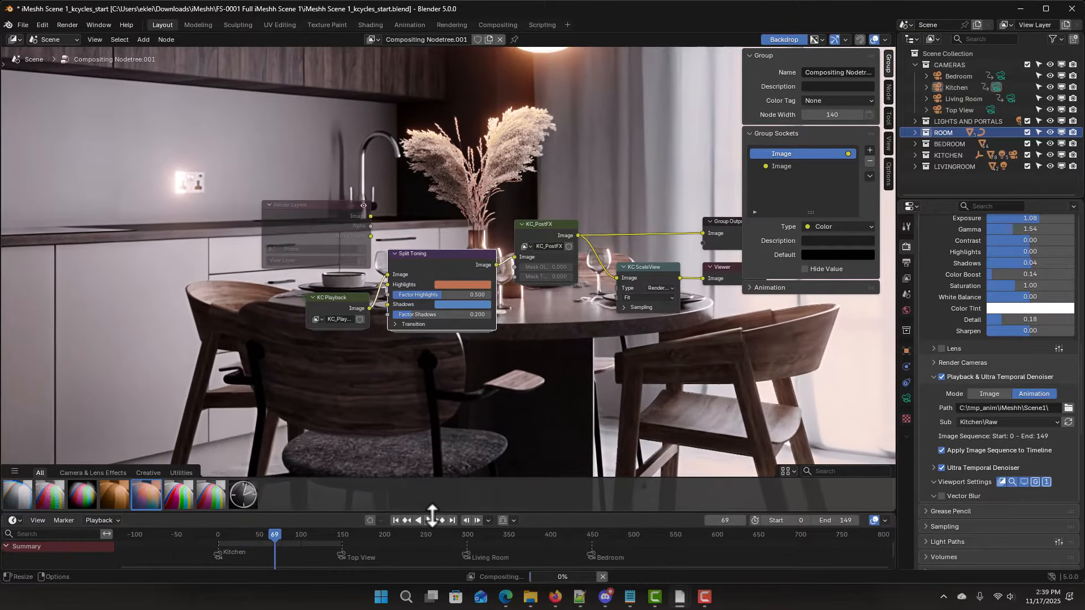
Step: Step back to frame 57 and set the Split Toning node's Factor Shadows to 0.345
key("Left")
key("Left")
key("Left")
key("Left")
key("Left")
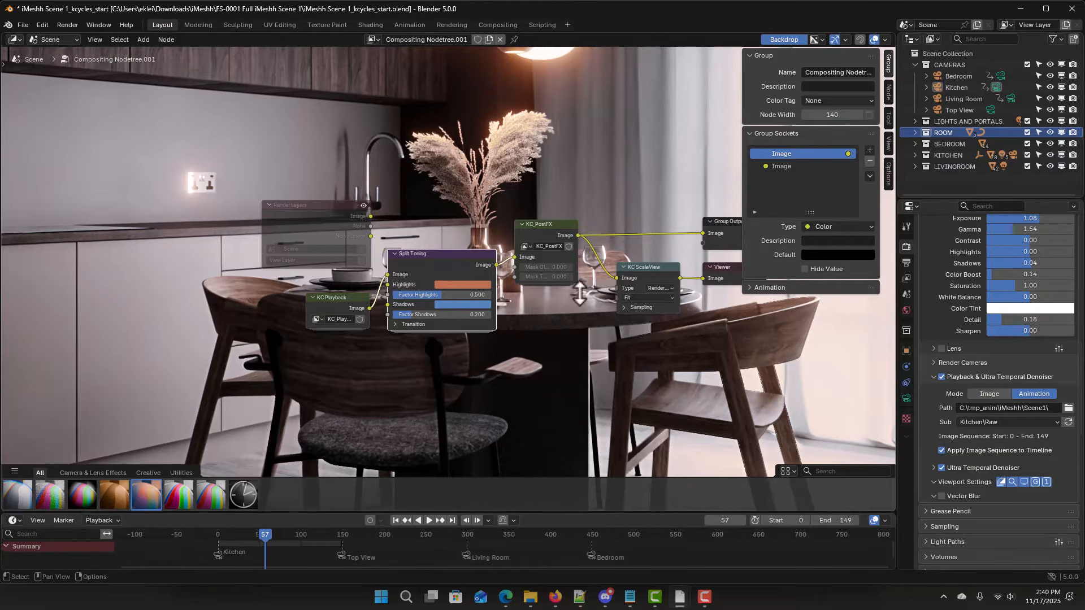
left_click_drag(419, 314, 437, 315)
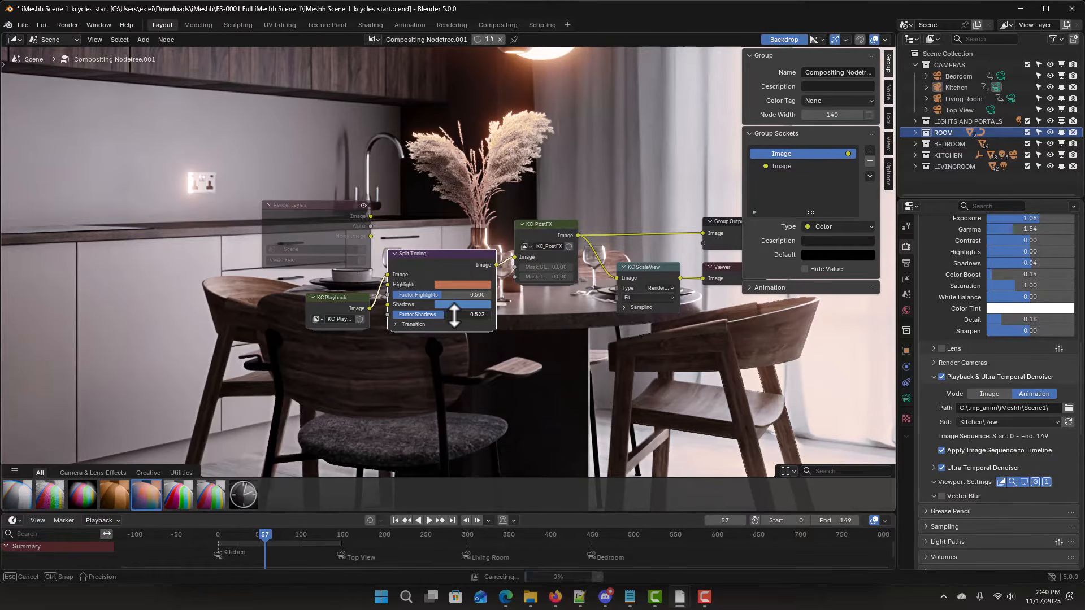
Step: Switch the compositor area to the 3D Viewport, play the kitchen sequence there, and stop the playback
left_click(21, 39)
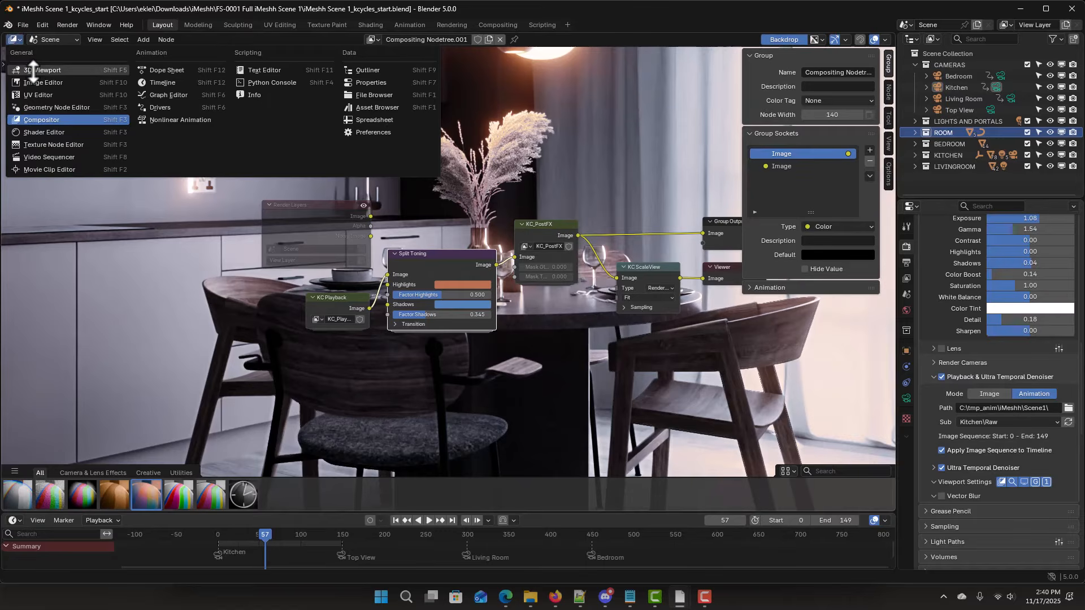
left_click(34, 70)
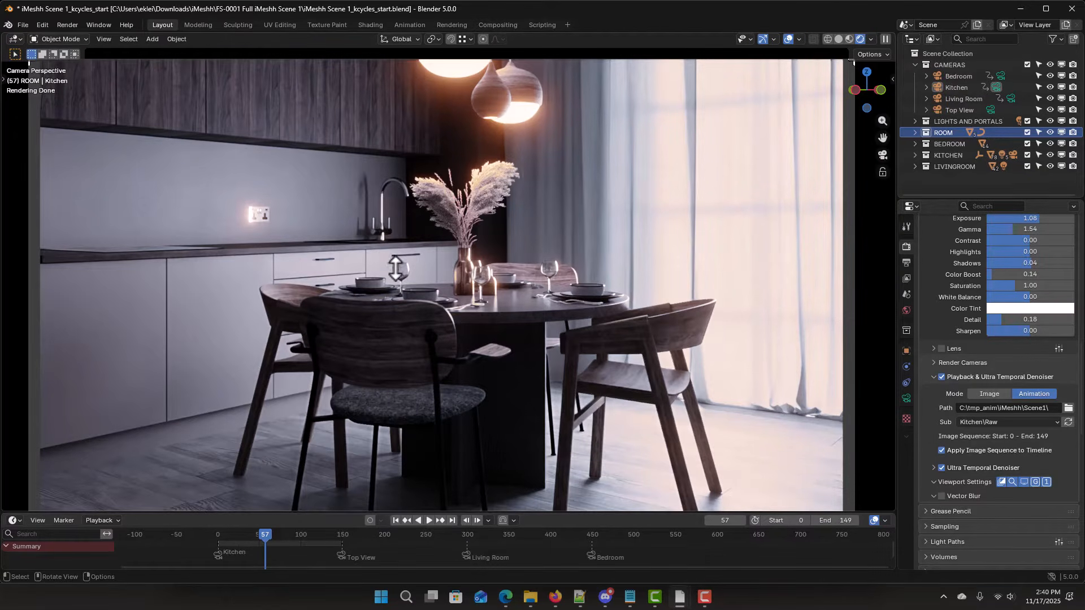
key("space")
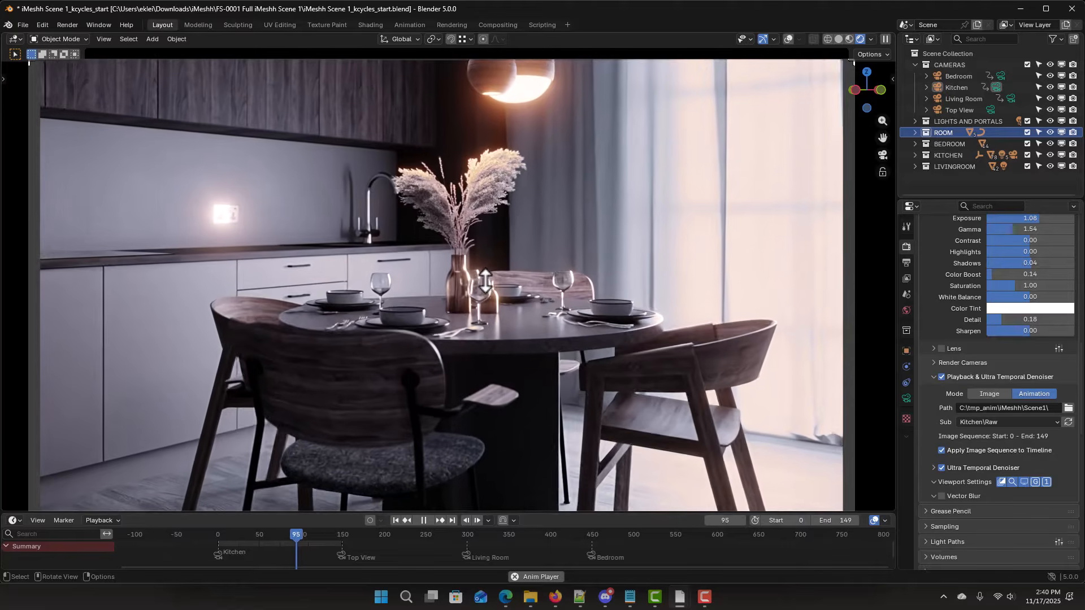
key("space")
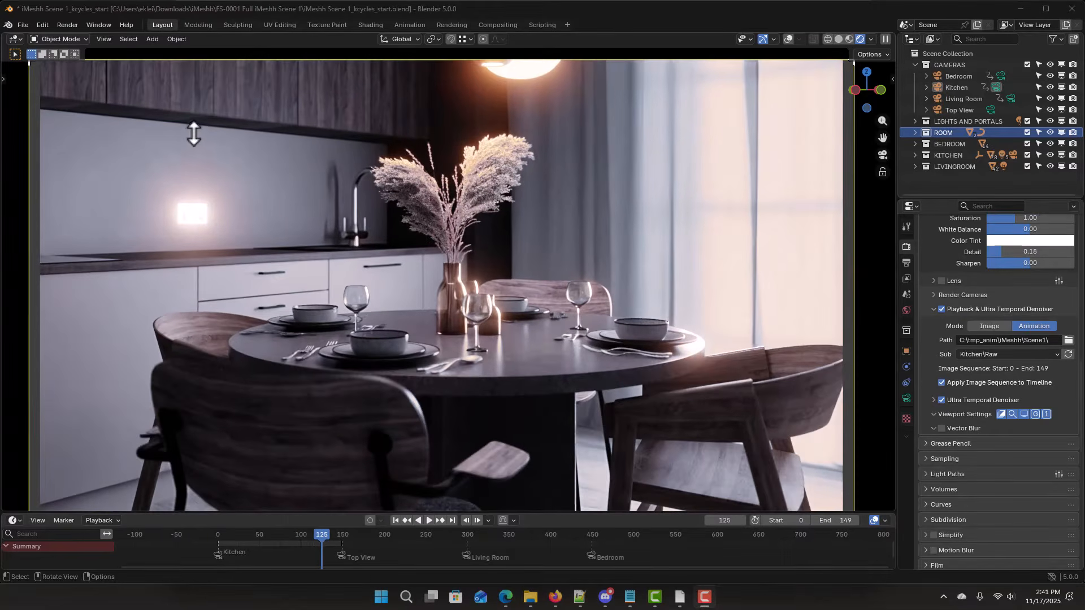
Step: Set Render Cameras to the Active camera without RAW output, and check that the output Media Type is Video
left_click(67, 25)
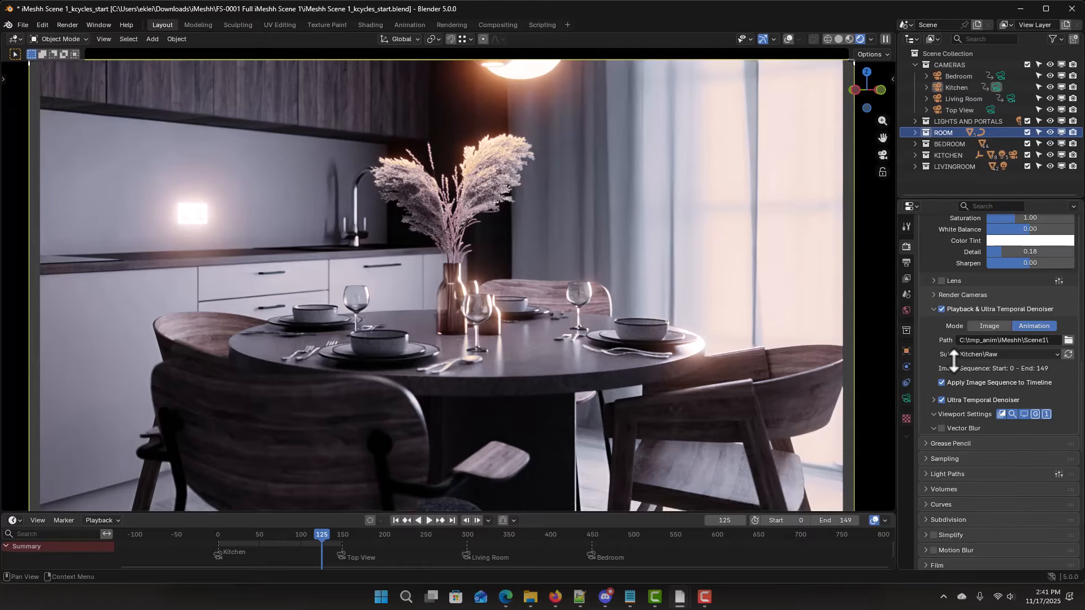
scroll(968, 364, "up", 8)
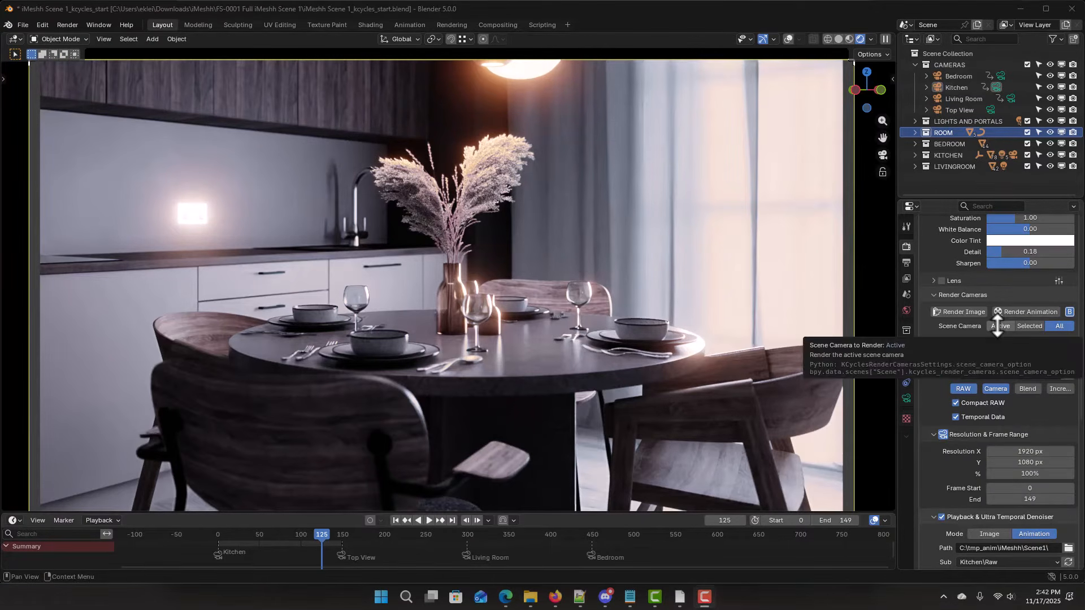
left_click(996, 326)
left_click(960, 389)
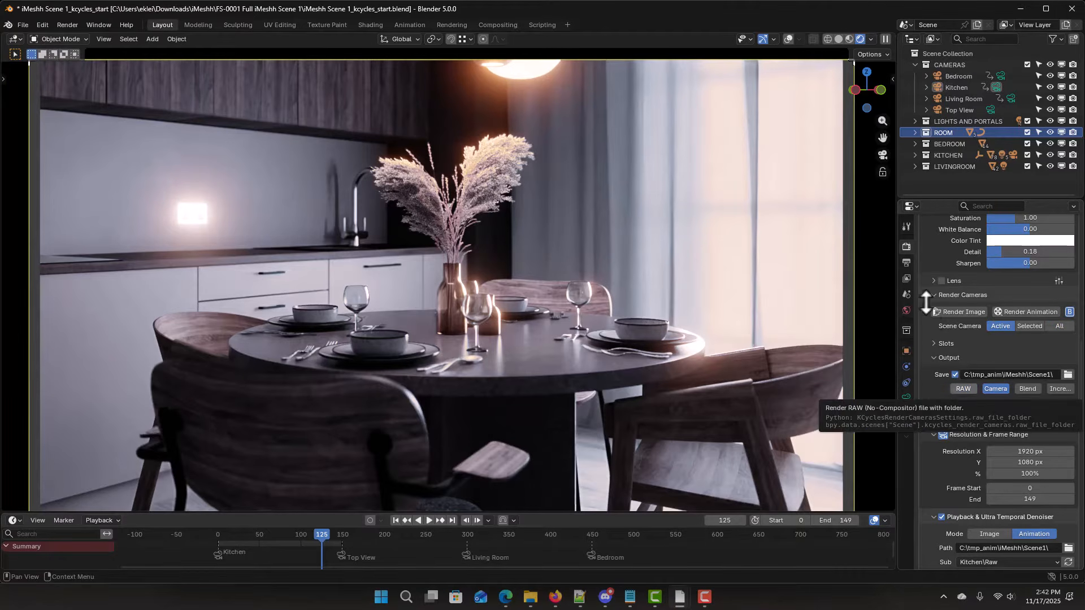
left_click(906, 263)
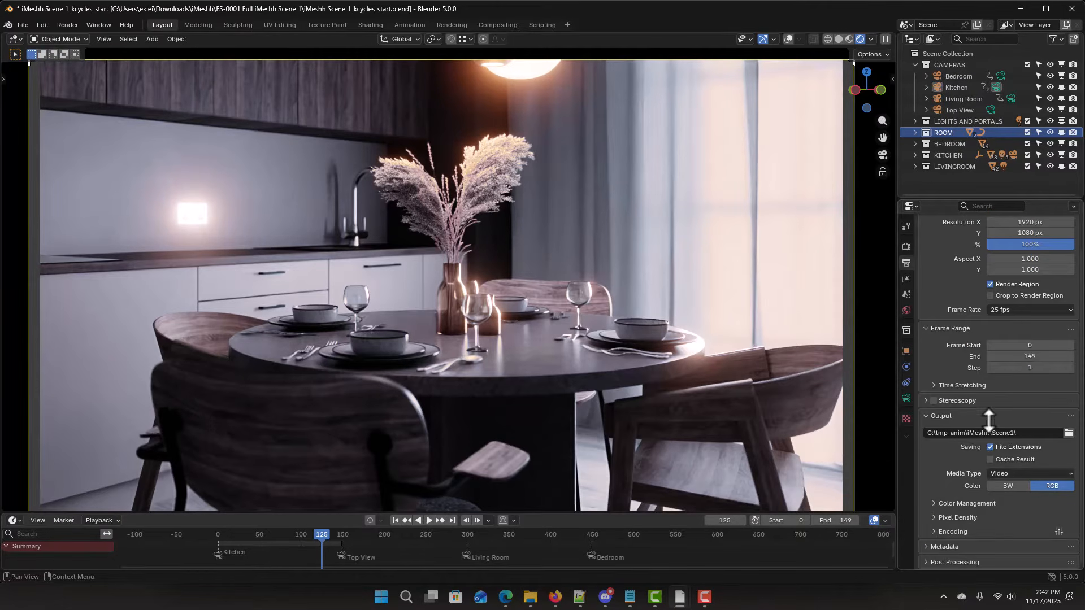
left_click(906, 247)
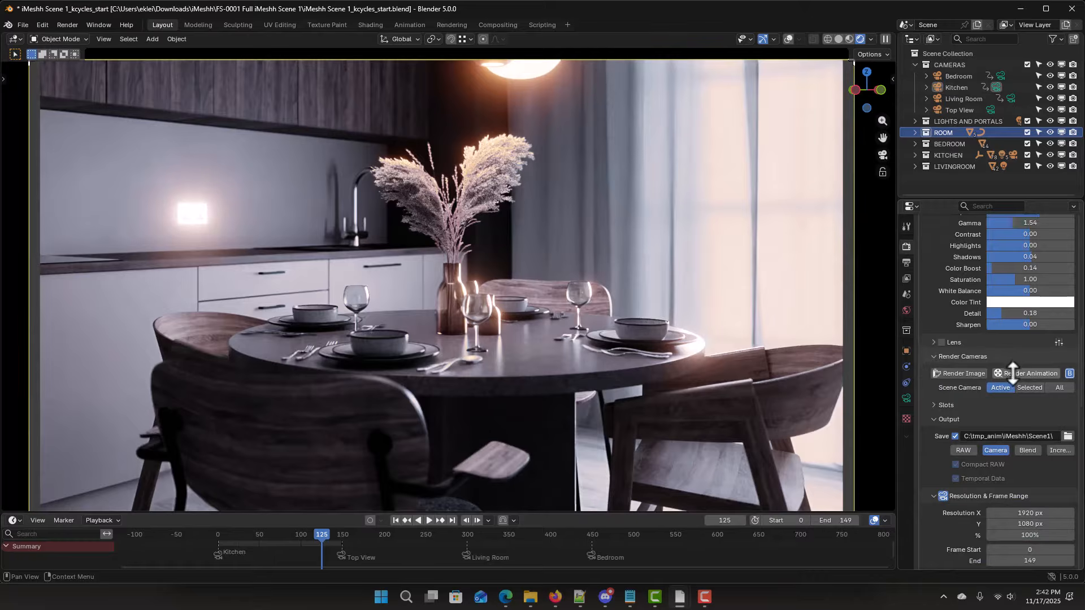
Step: Start the Kitchen camera's animation render in the background, close its console window, and render the animation again
left_click(1012, 374)
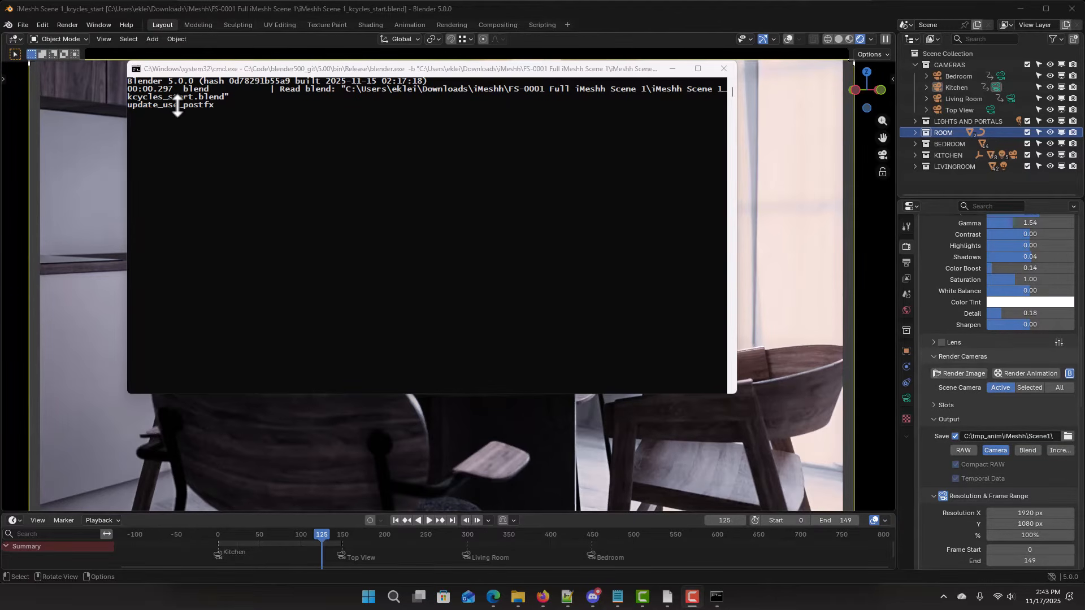
left_click(723, 68)
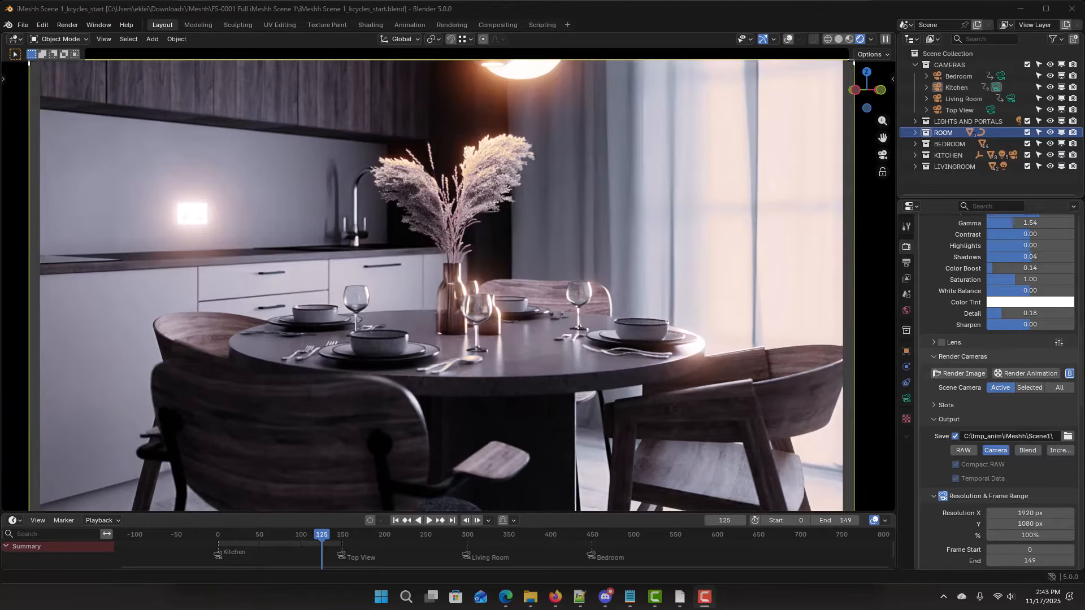
left_click(1029, 374)
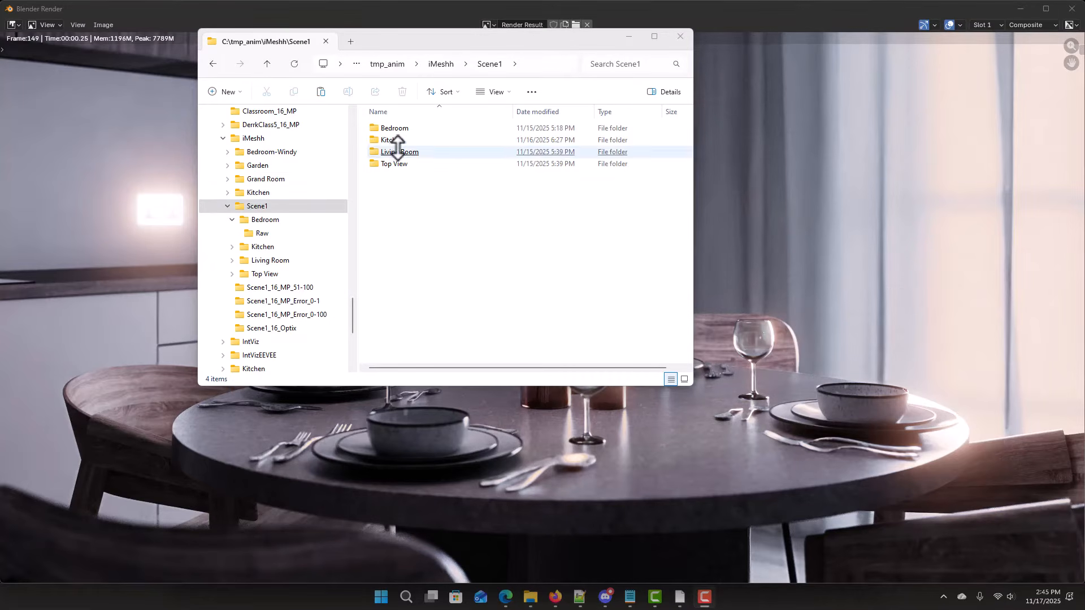
Step: Play Kitchen_0000-0149.mp4 from the Scene1\Kitchen output folder, and close the Blender Render window
double_click(405, 139)
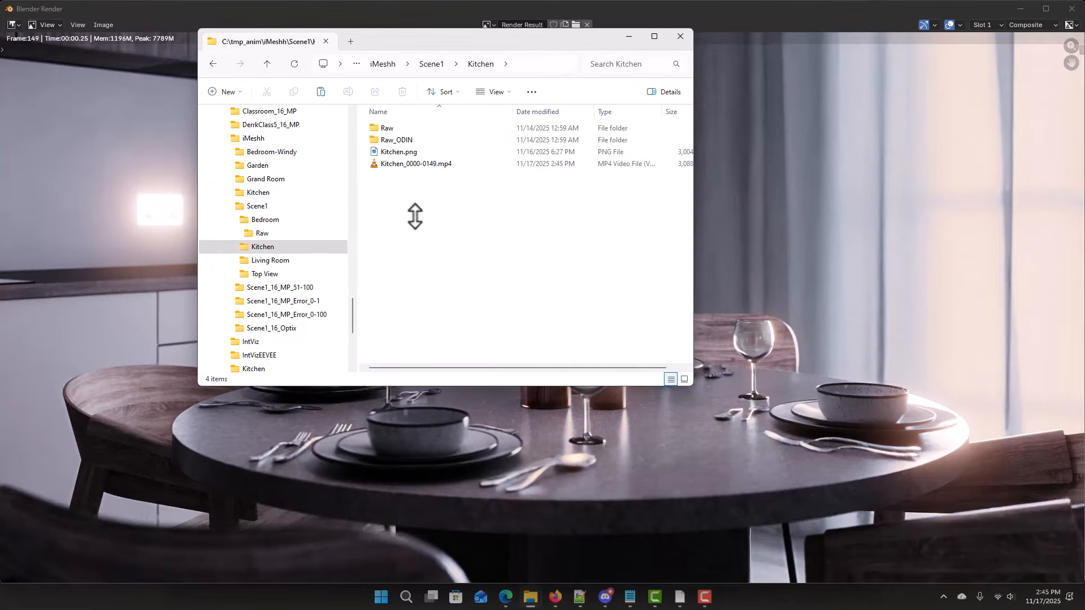
double_click(400, 165)
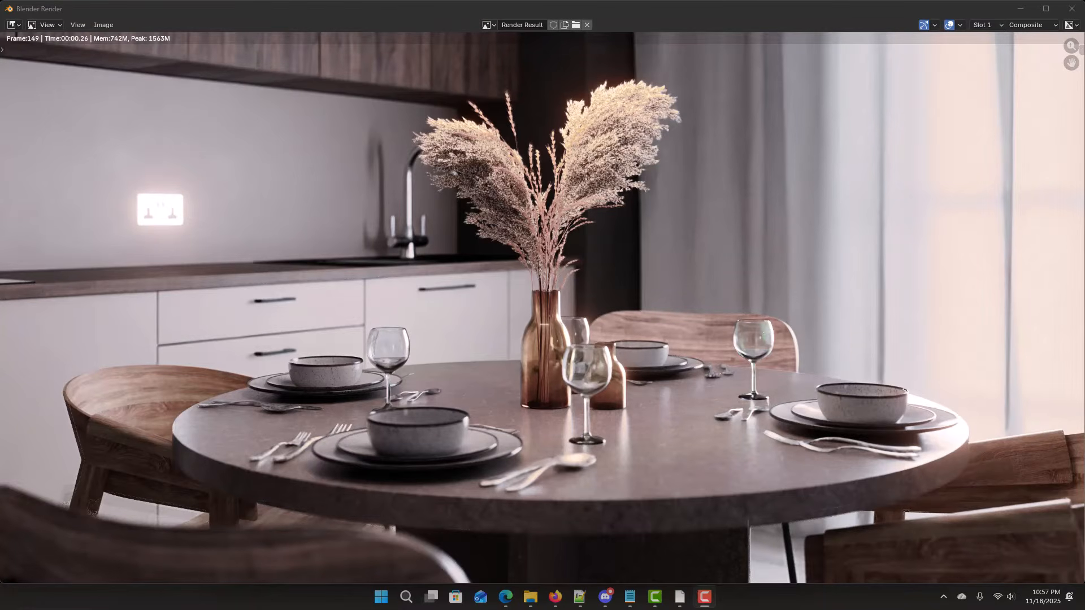
left_click(1077, 10)
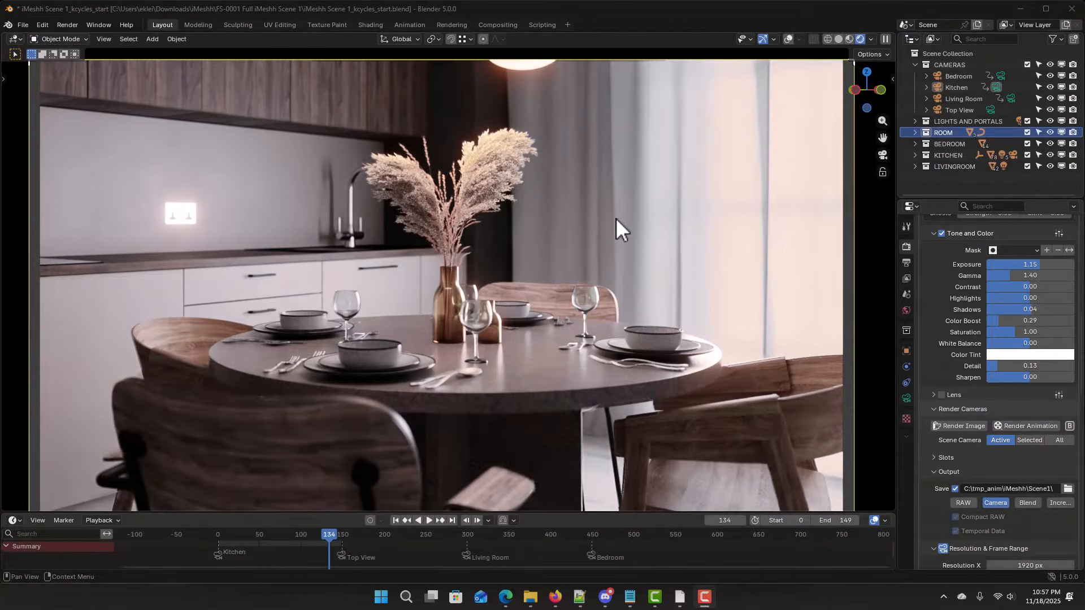
Step: Stop the kitchen playback, review the Post FX and output settings, and render the animation with the Ultra Temporal Denoiser off
scroll(915, 451, "down", 8)
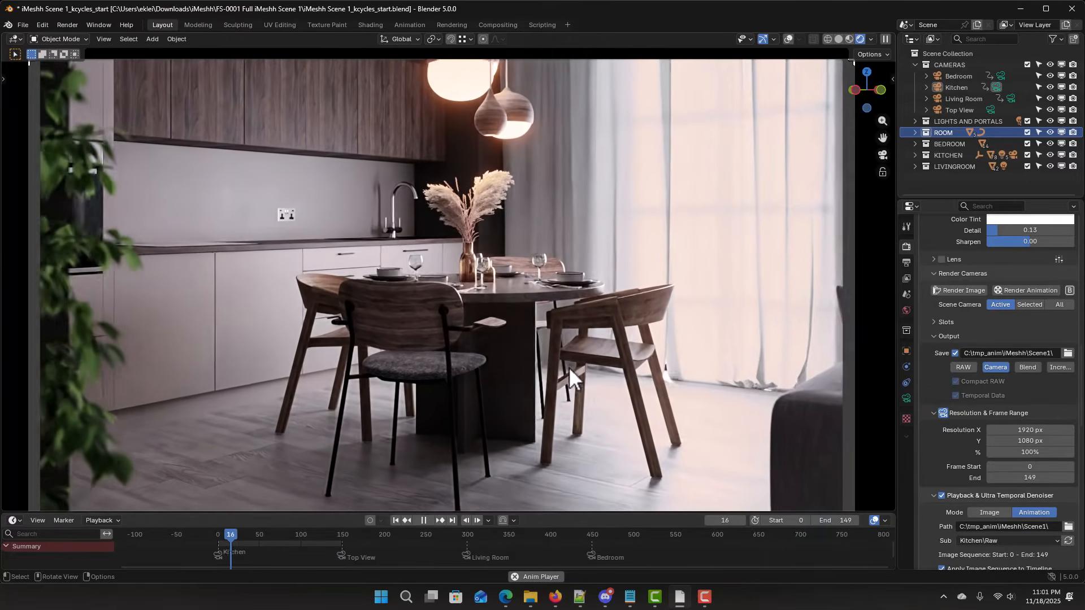
key("space")
scroll(962, 320, "up", 15)
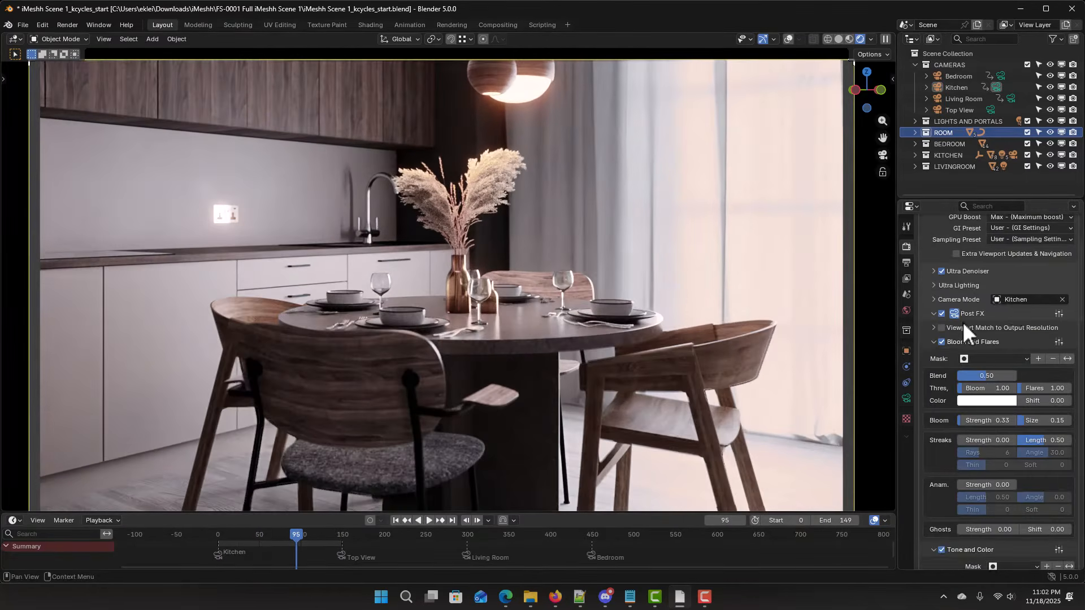
scroll(1011, 324, "down", 15)
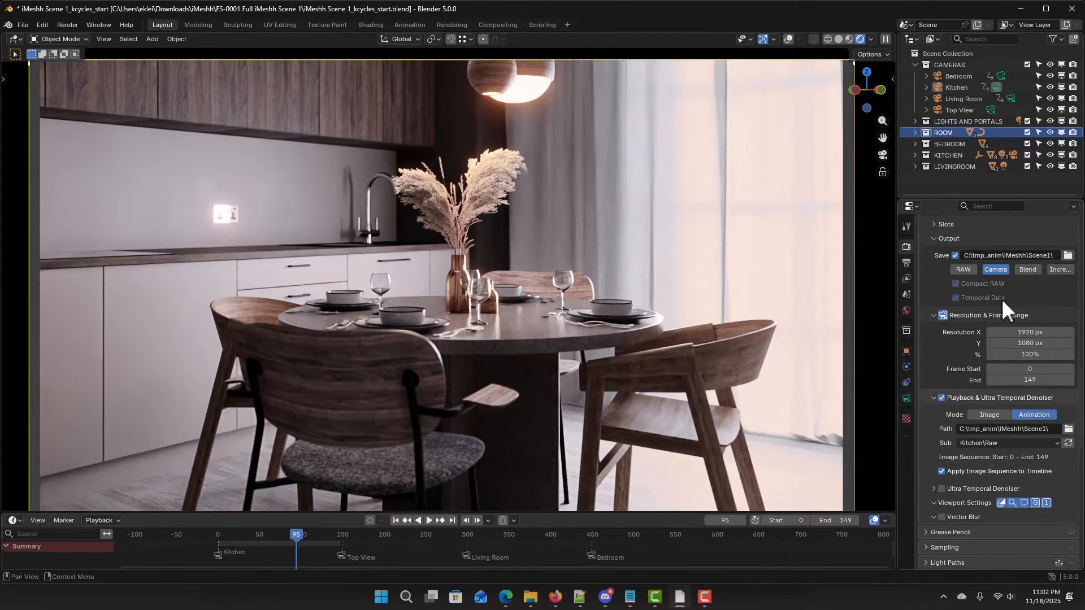
scroll(1001, 298, "up", 10)
scroll(1002, 298, "down", 3)
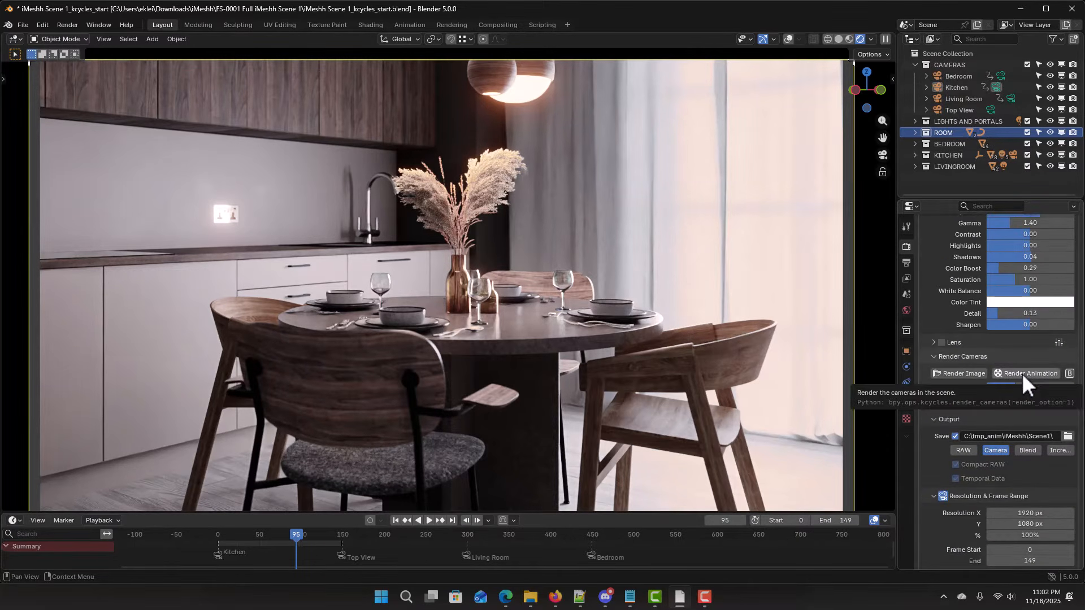
left_click(1021, 373)
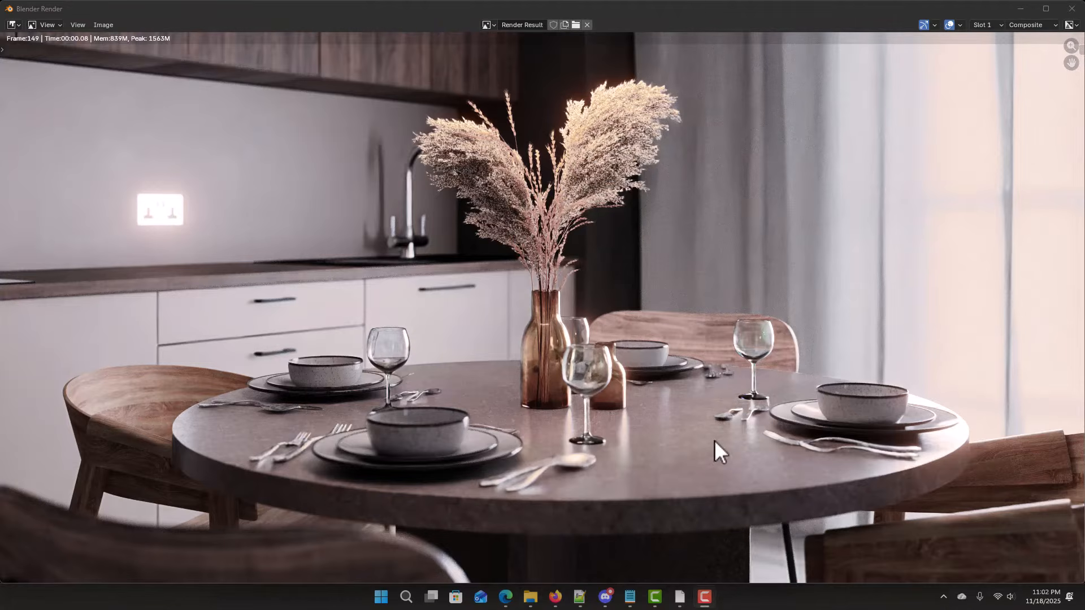
Step: In the Kitchen output folder, play Kitchen_0000-0149.mp4 and Kitchen_0000-0149_ultra_denoiser.mp4 to compare the renders
left_click(532, 605)
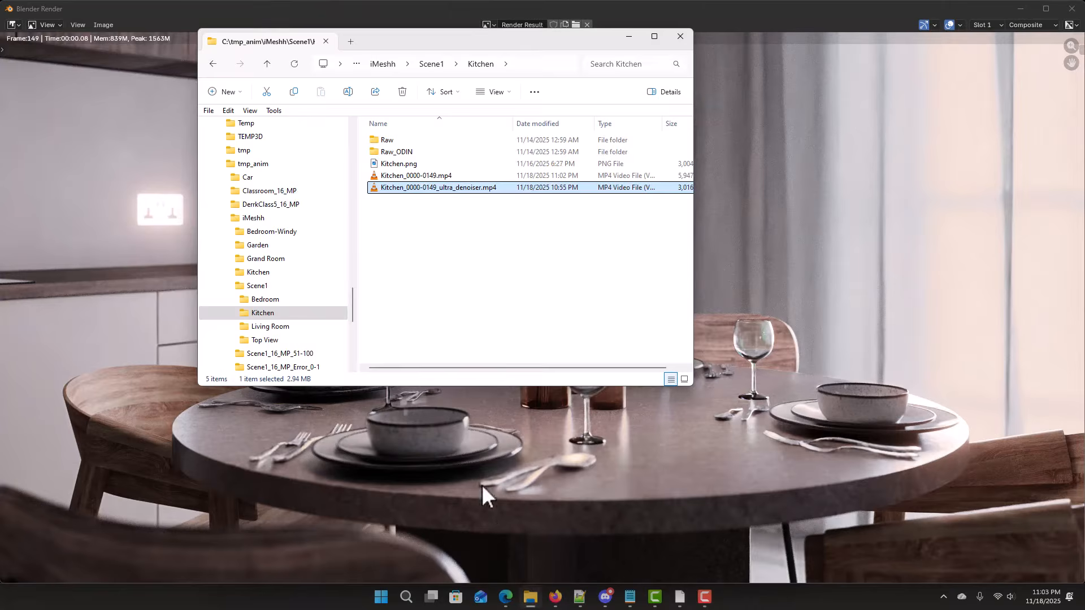
double_click(428, 180)
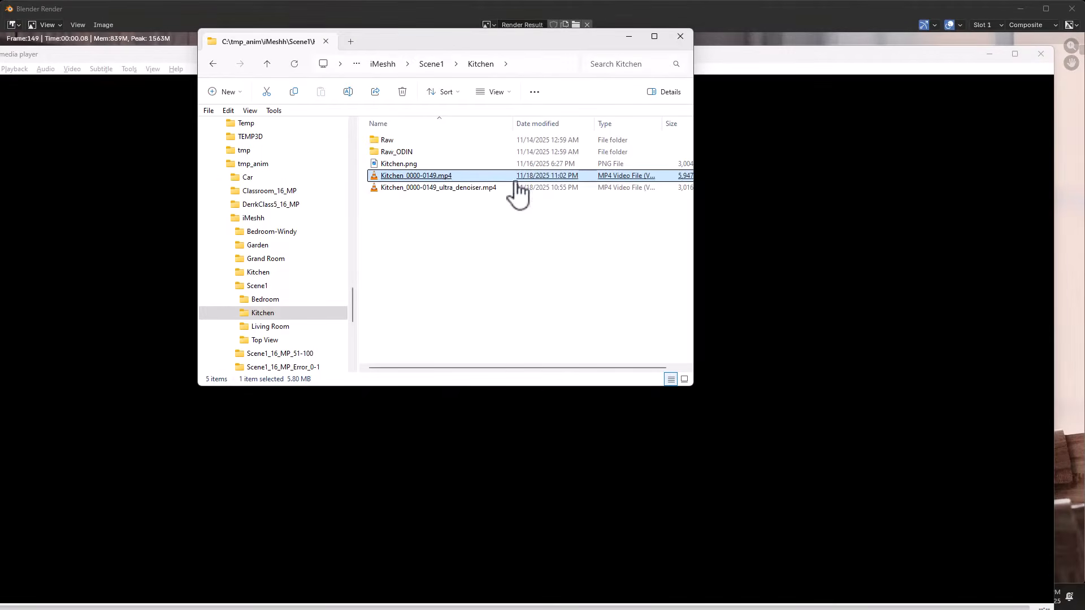
left_click(441, 192)
double_click(442, 189)
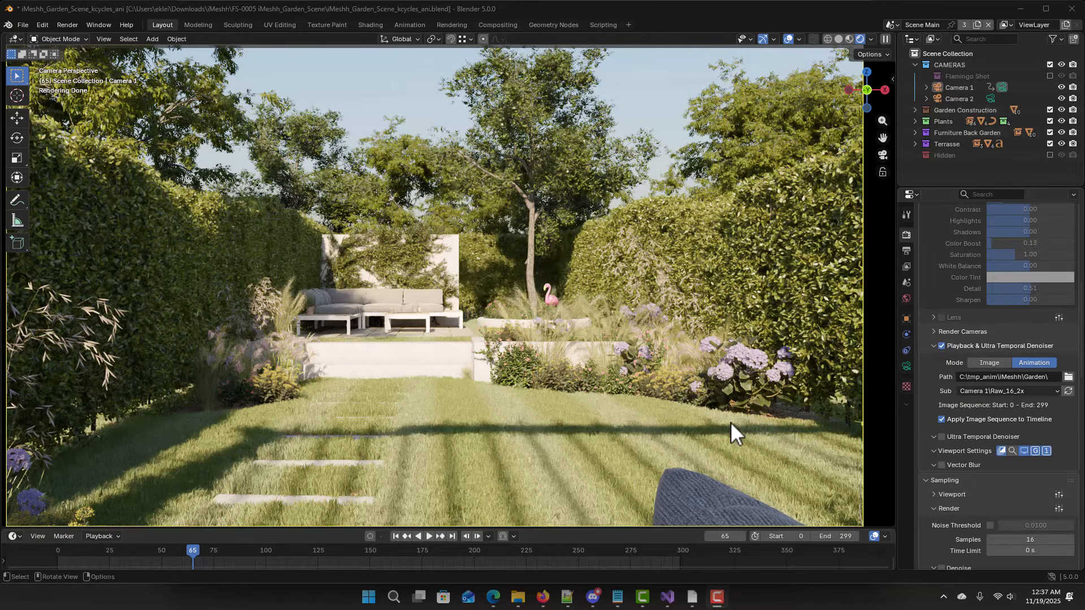
Step: Play the garden's Camera 1\Raw_16_2x sequence, and enable the Ultra Temporal Denoiser and its Motion Stabilization
key("space")
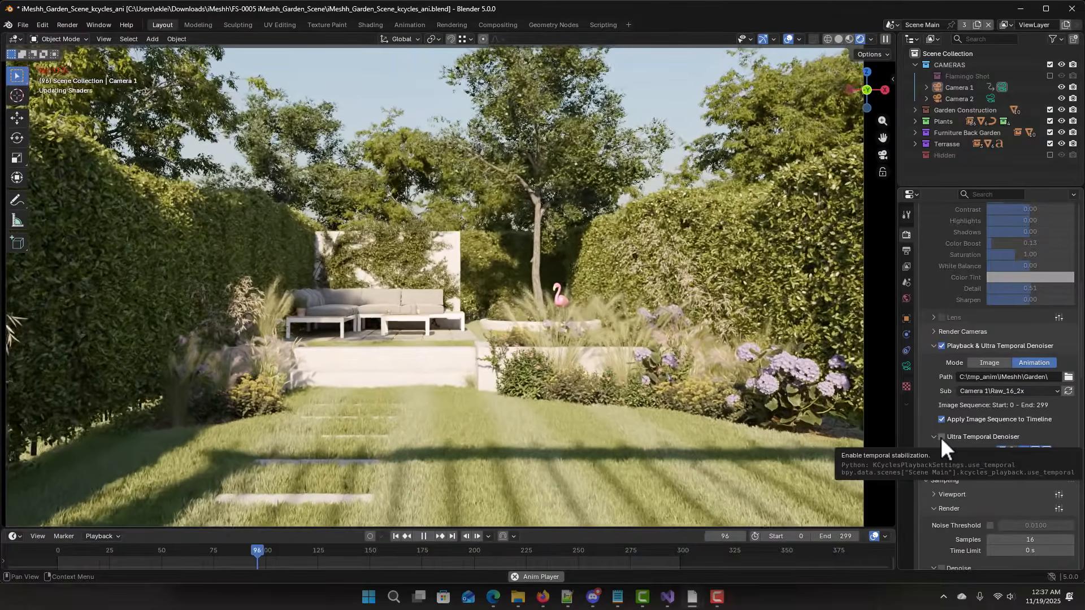
left_click(941, 437)
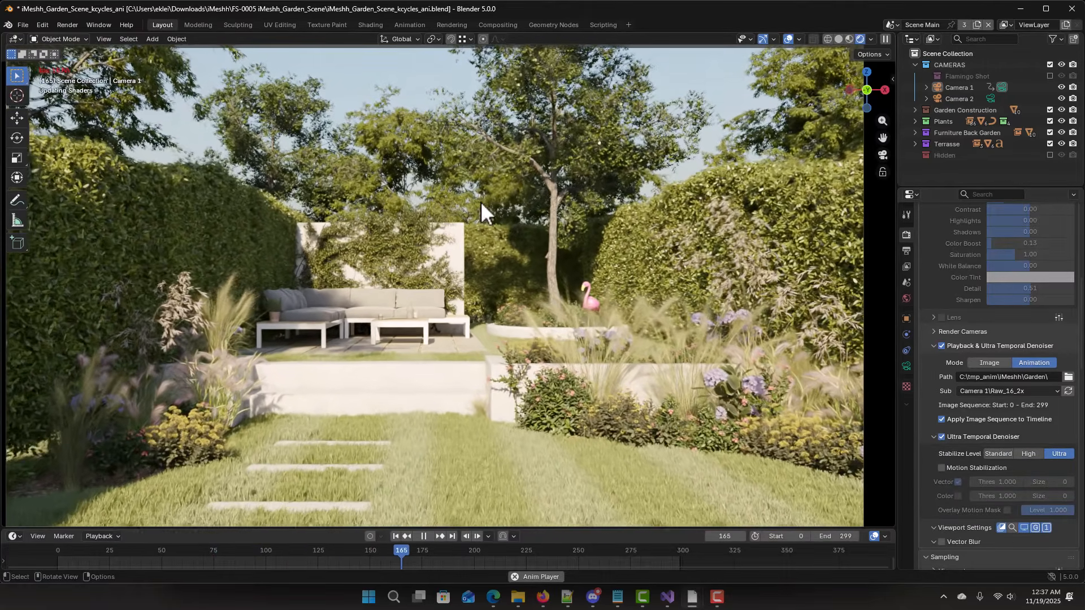
scroll(983, 480, "down", 2)
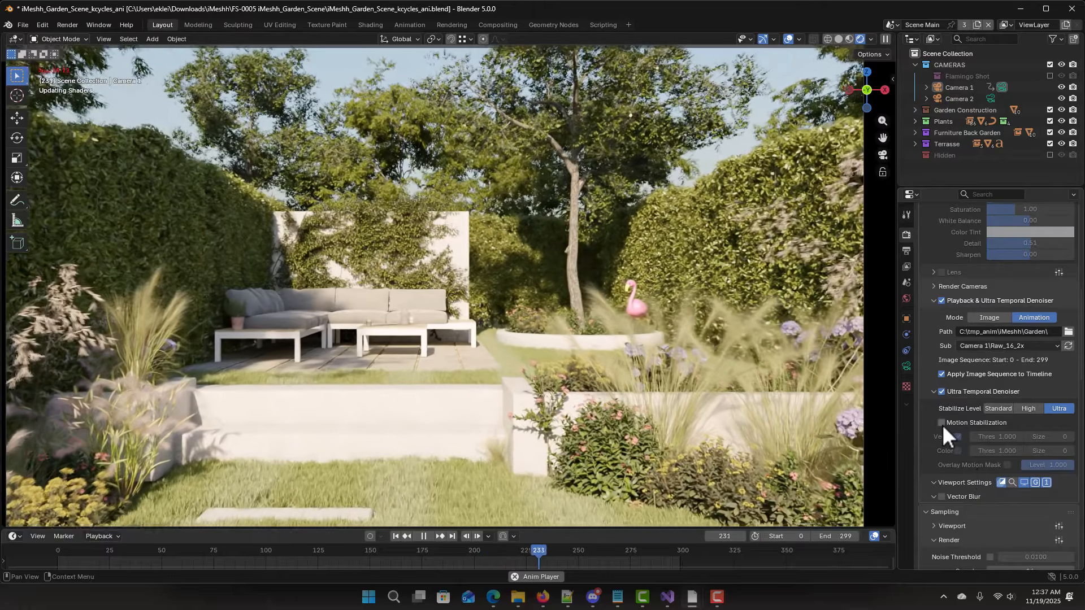
left_click(941, 423)
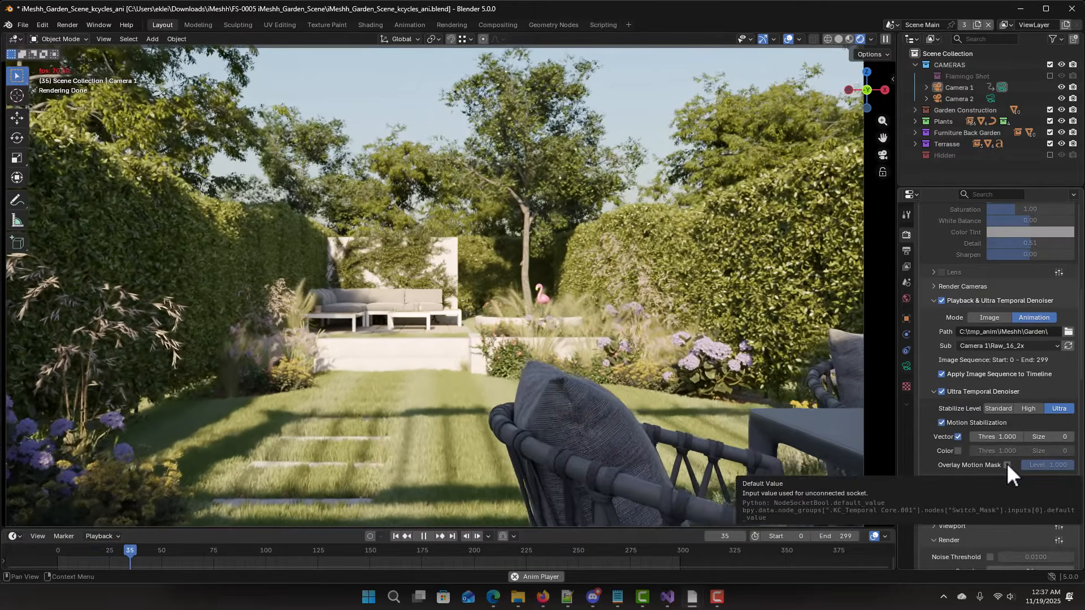
Step: Overlay the motion mask on the garden playback, set the Vector threshold to 3, and hide the mask
left_click(1007, 465)
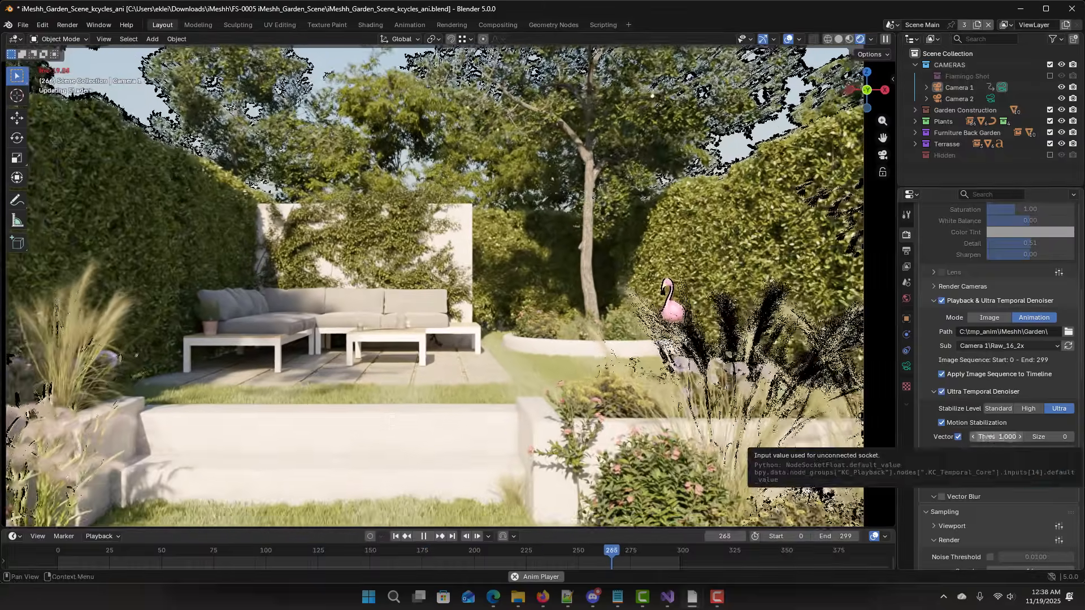
left_click(990, 437)
type("3")
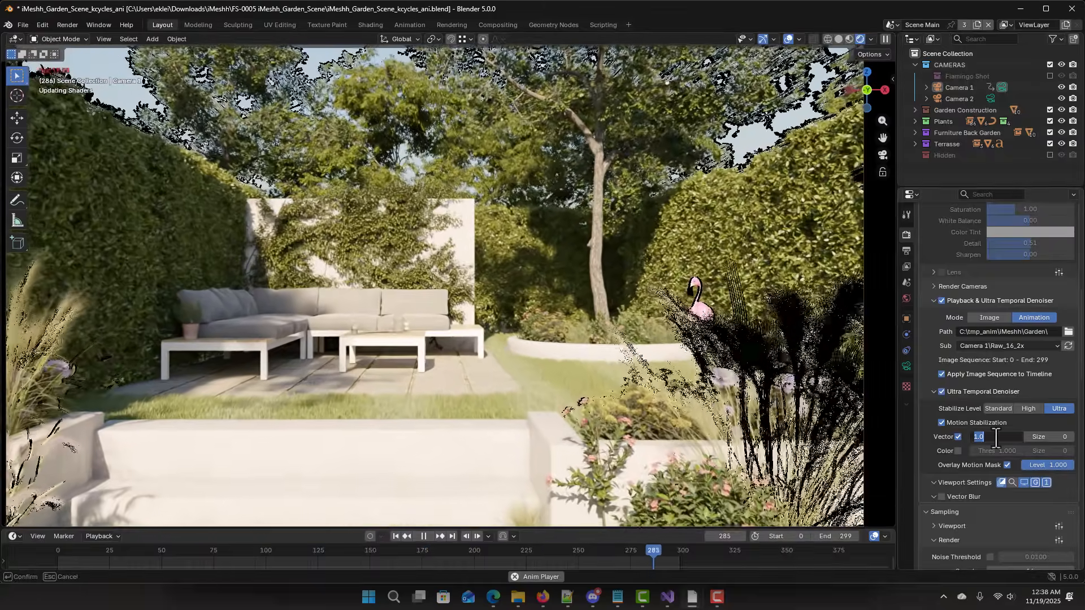
key("Return")
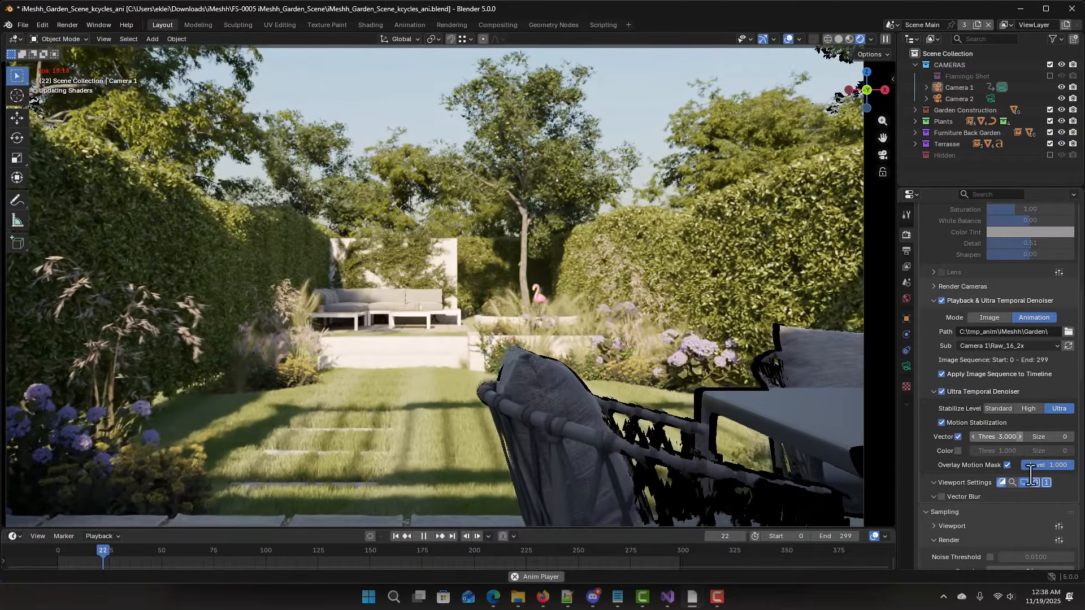
left_click(1007, 465)
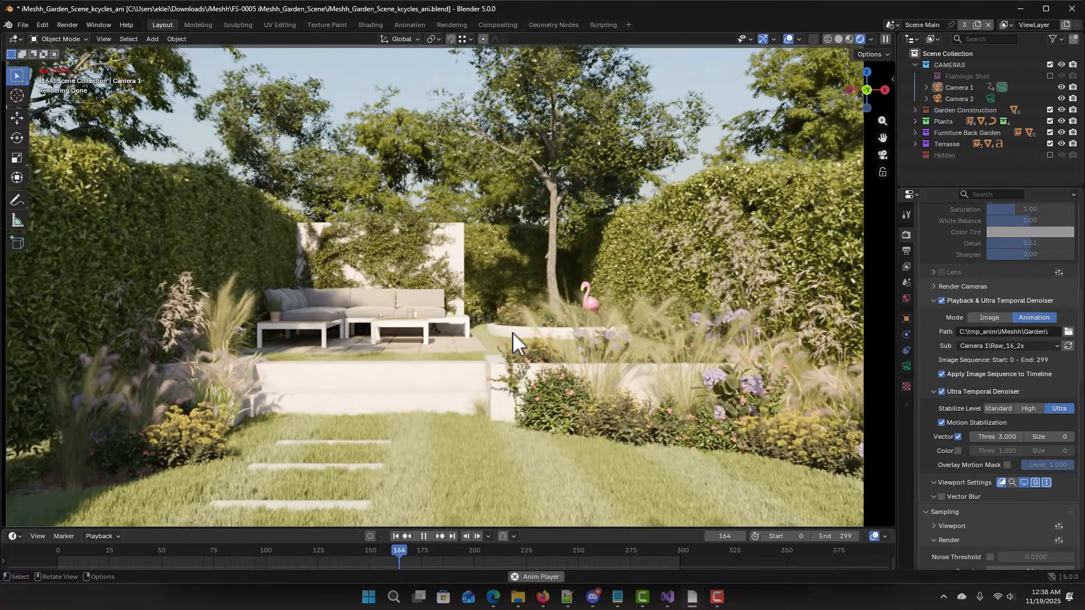
Step: Stop the garden playback and compare the frame with the Ultra Temporal Denoiser off and on
key("space")
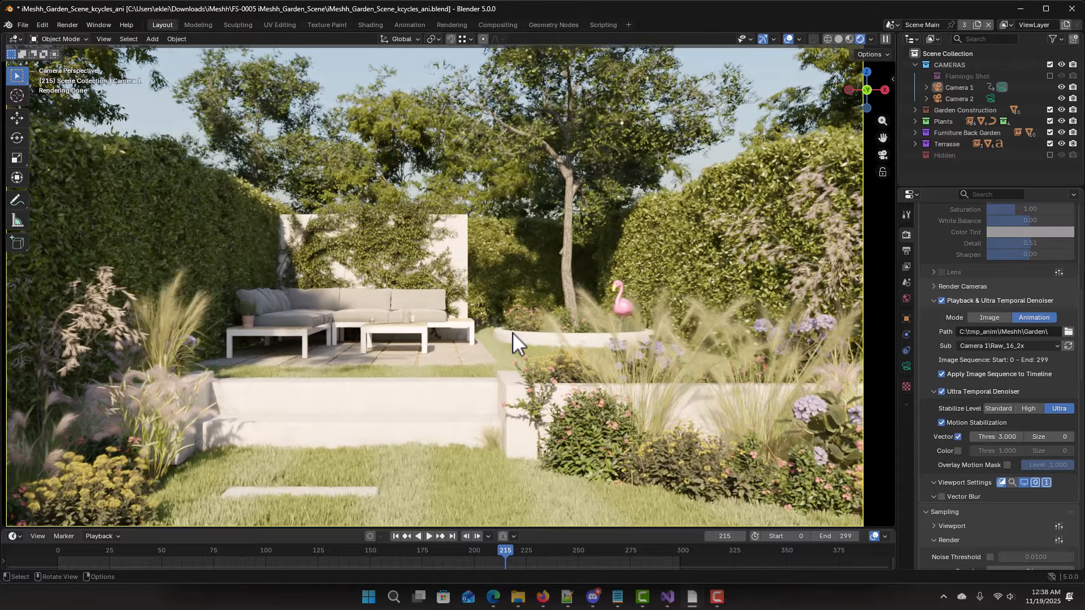
left_click(941, 391)
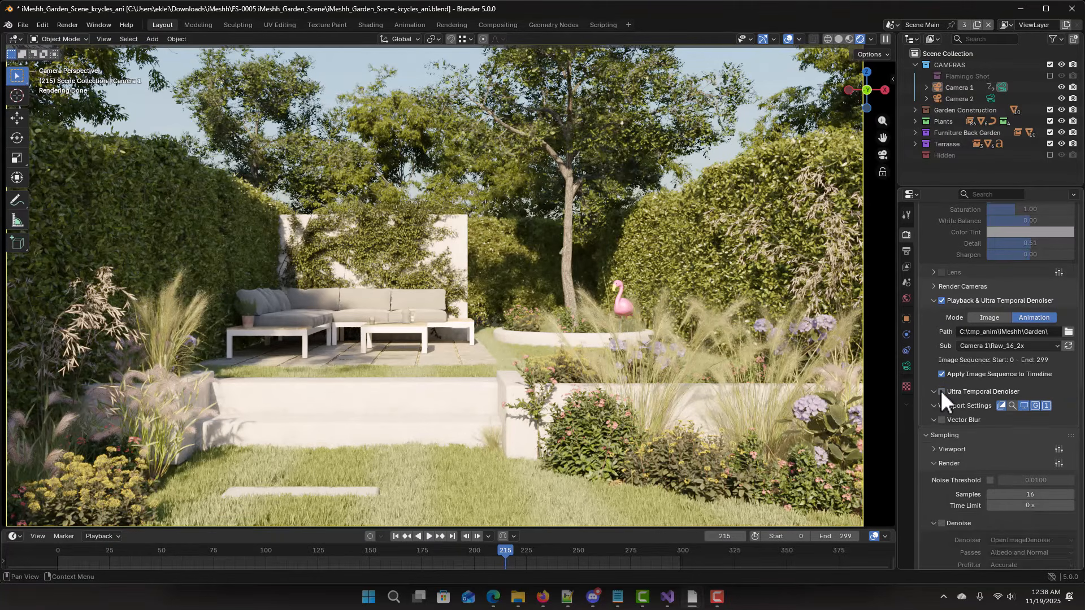
left_click(940, 391)
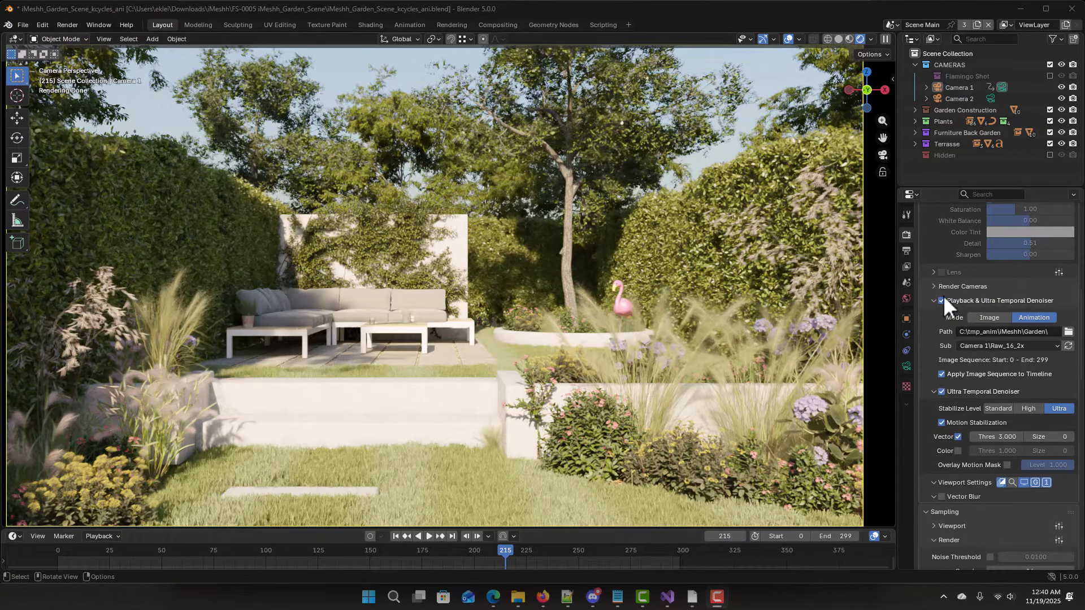
Step: Enable Tone and Color with Detail 0.39, Exposure 0.25 and Color Boost 0.17, and compare the frame with the grading off and on
scroll(949, 288, "up", 8)
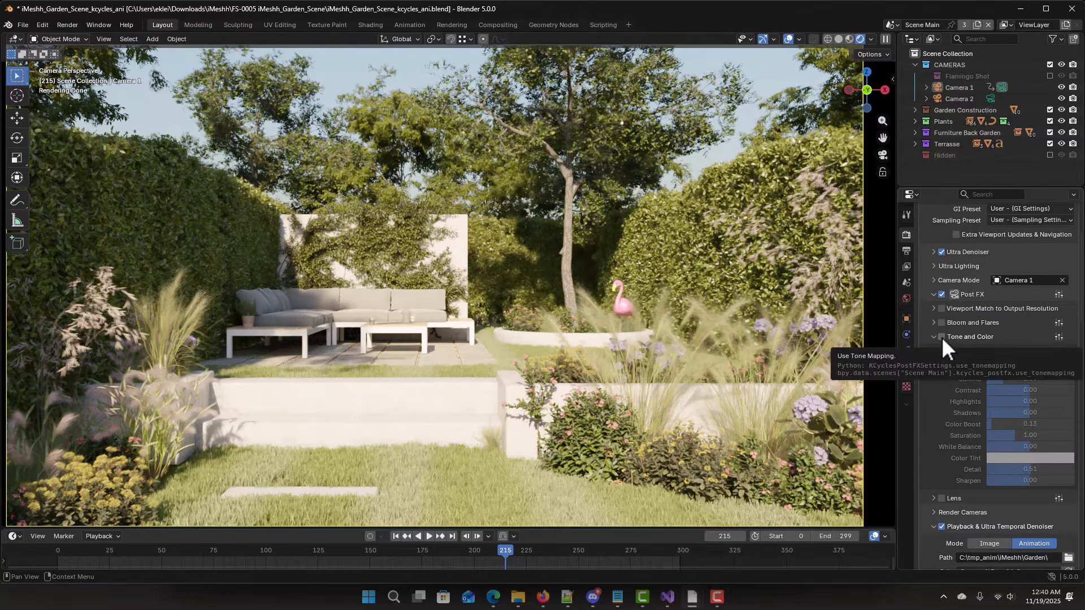
left_click(942, 337)
scroll(1043, 408, "down", 2)
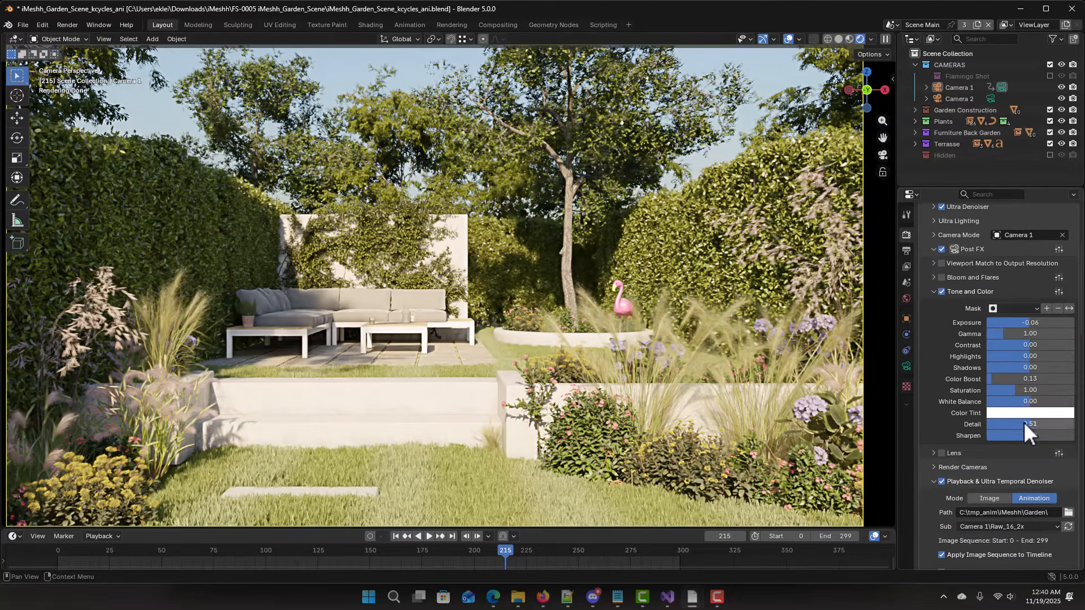
left_click_drag(1028, 426, 1015, 426)
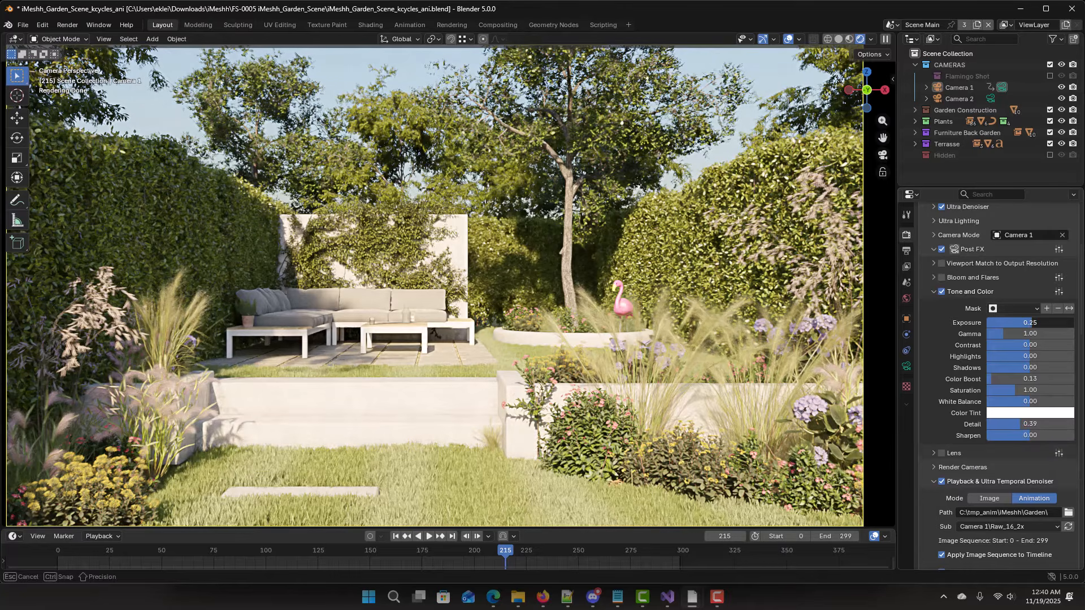
left_click_drag(1007, 380, 1010, 380)
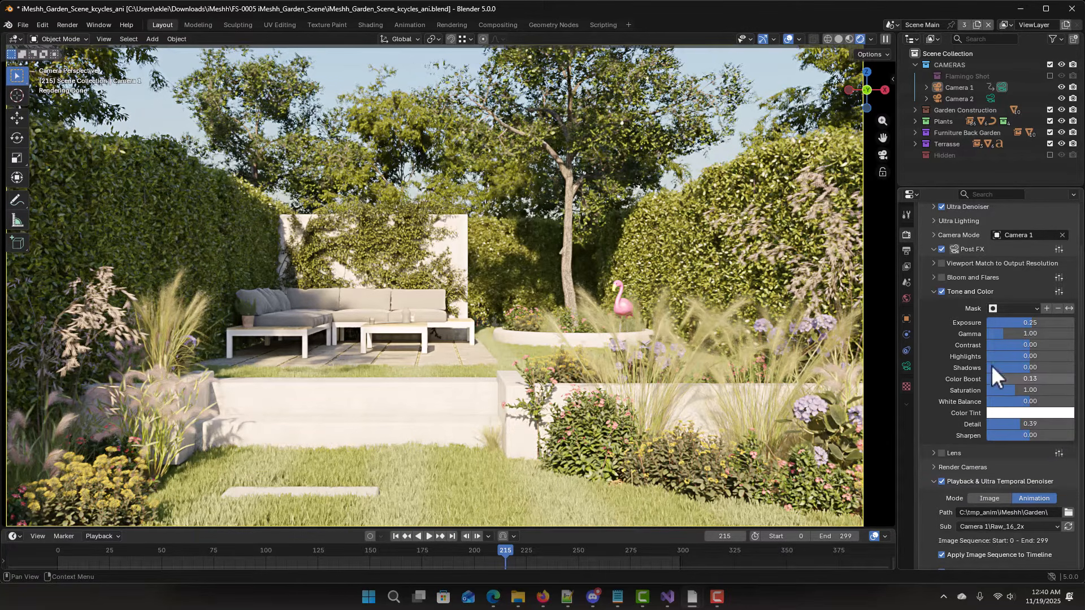
left_click(940, 292)
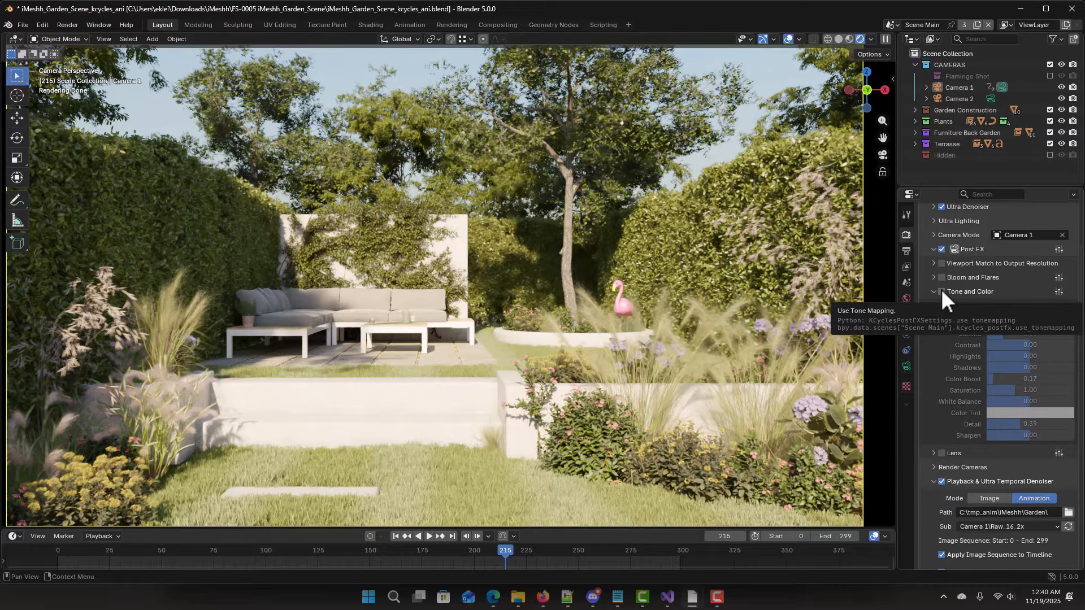
left_click(941, 292)
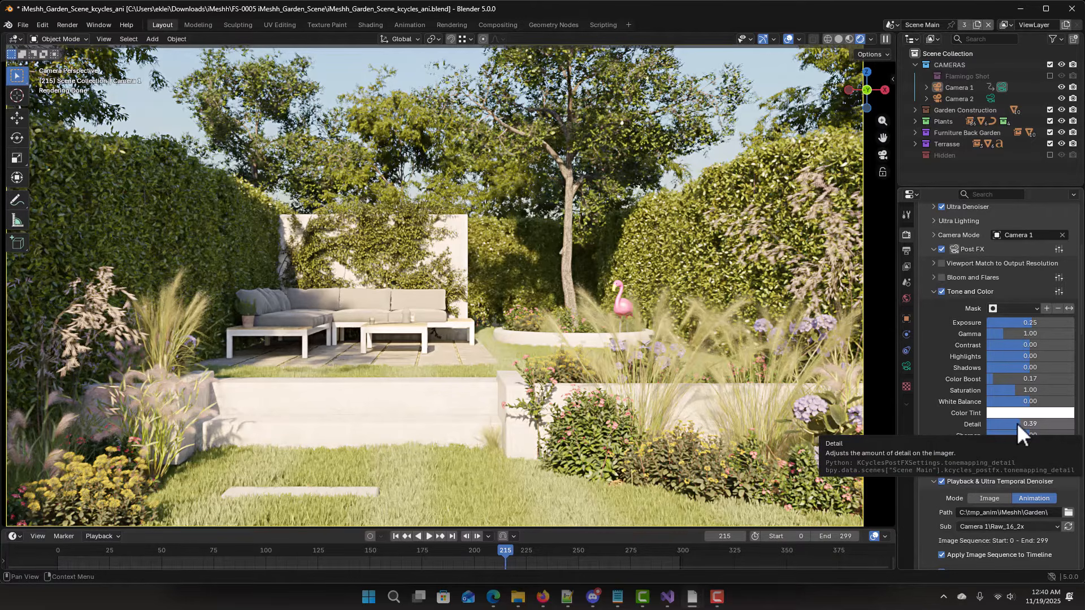
Step: Play the graded garden sequence and compare it with Tone and Color and the Ultra Temporal Denoiser off and on
key("space")
scroll(926, 459, "down", 3)
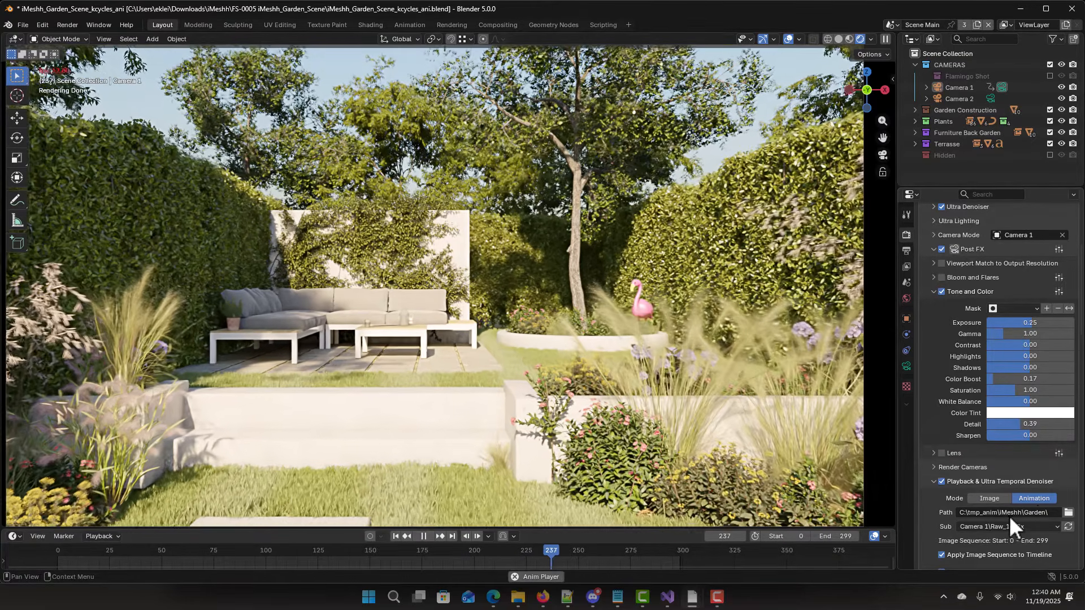
scroll(1004, 486, "down", 5)
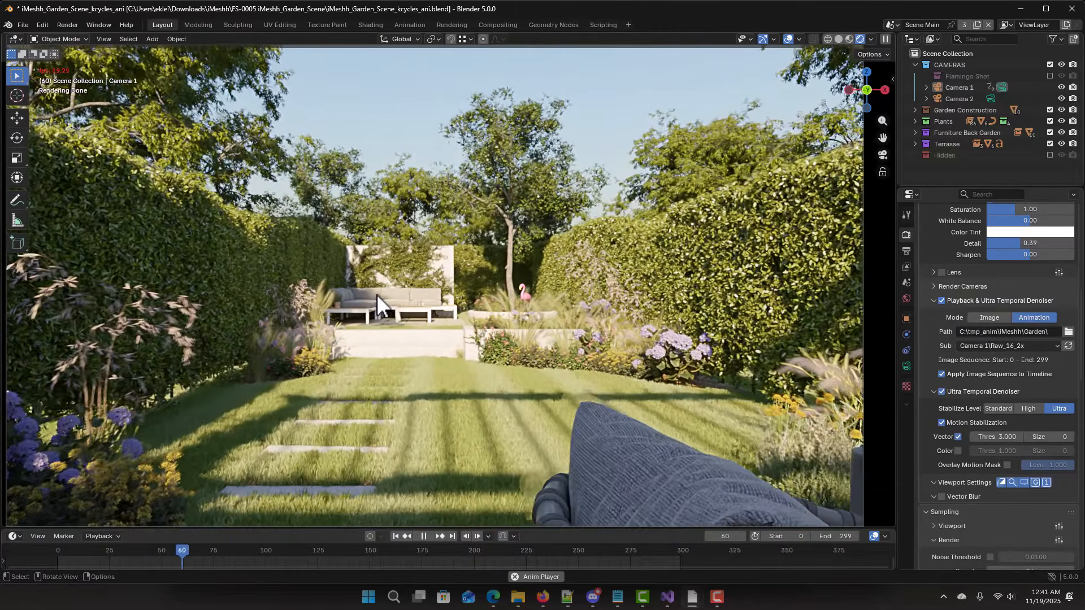
scroll(961, 339, "up", 8)
left_click(941, 291)
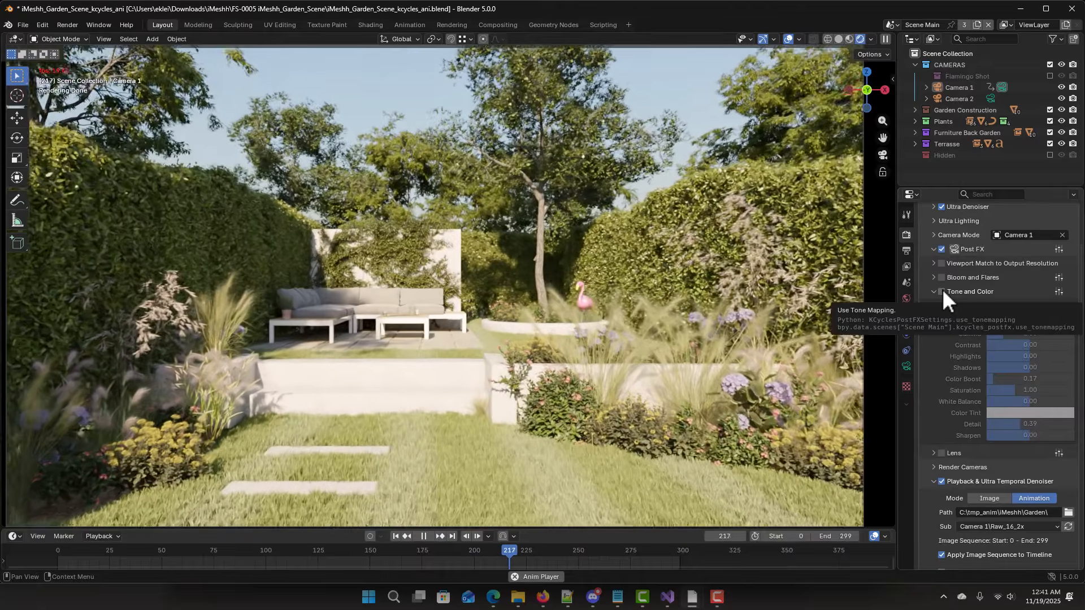
left_click(942, 292)
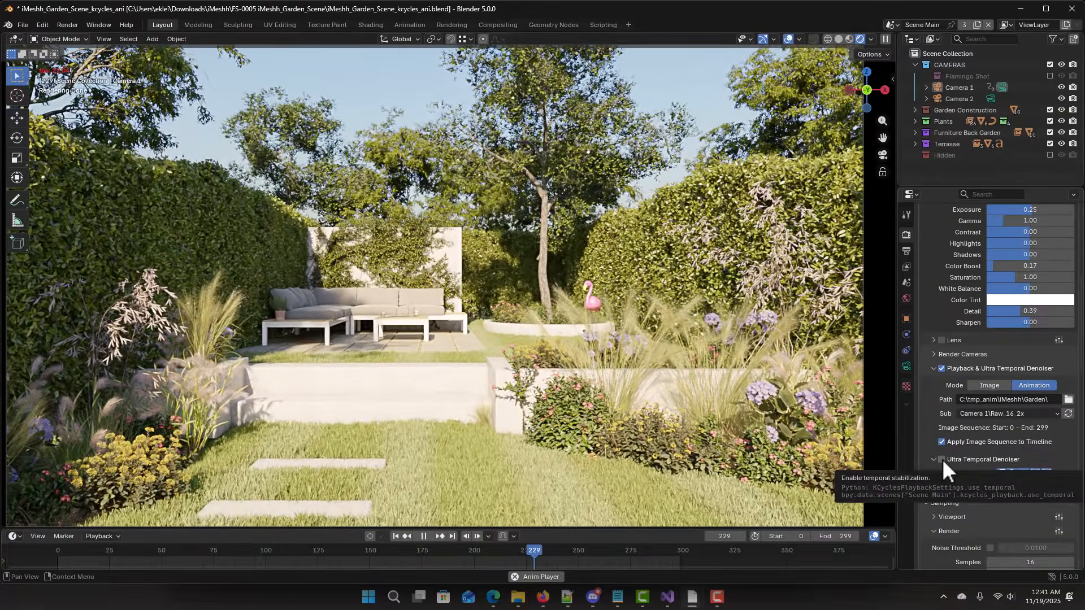
left_click(941, 458)
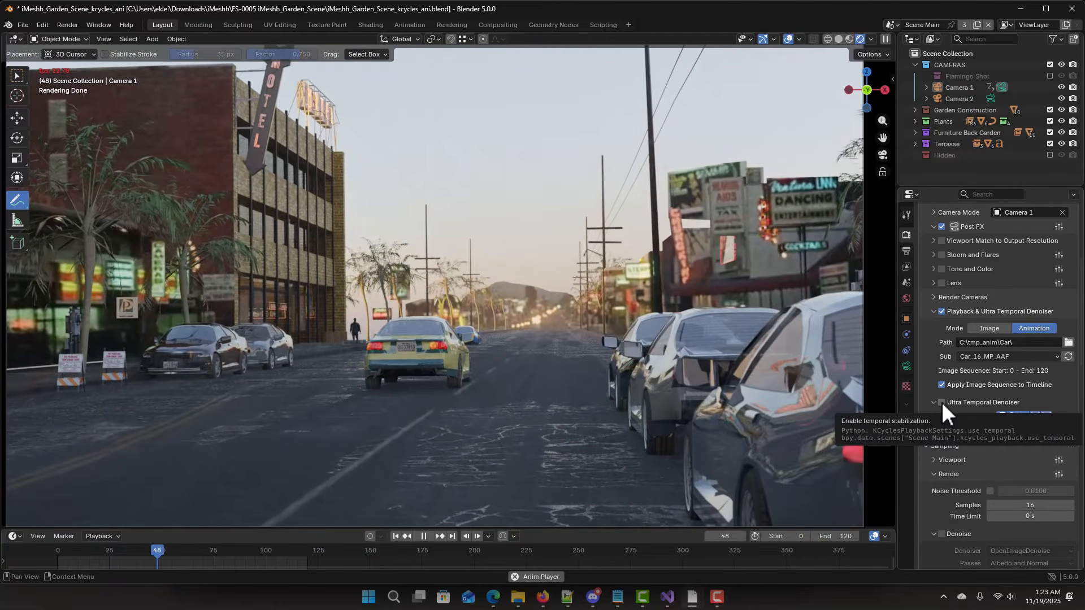
Step: Enable the Ultra Temporal Denoiser on the Car_16_MP_AAF sequence, and turn off its Vector motion stabilization at frame 23
left_click(941, 401)
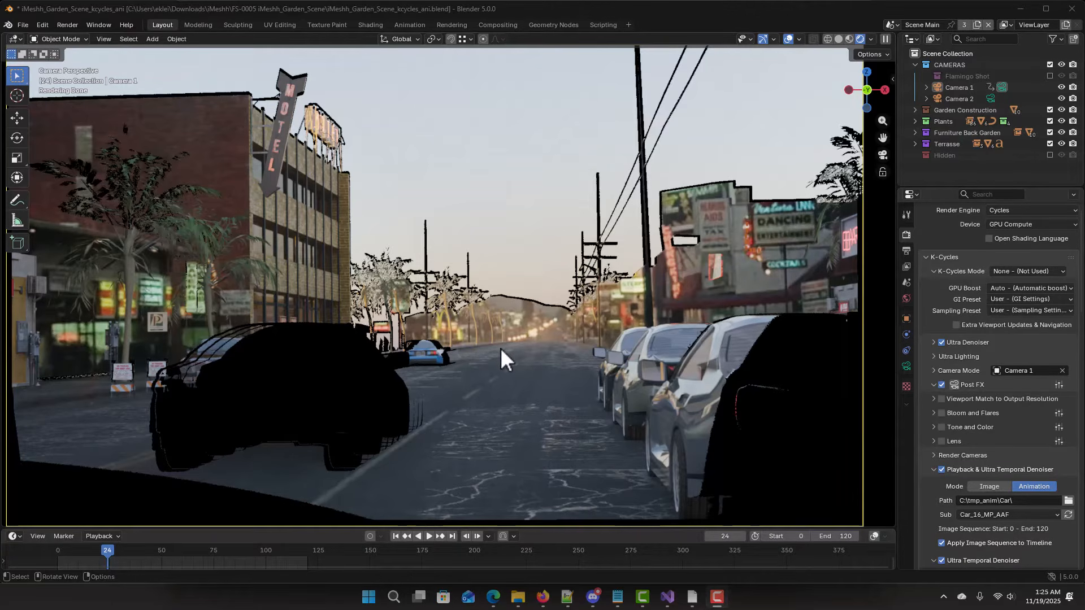
key("Left")
scroll(958, 497, "down", 5)
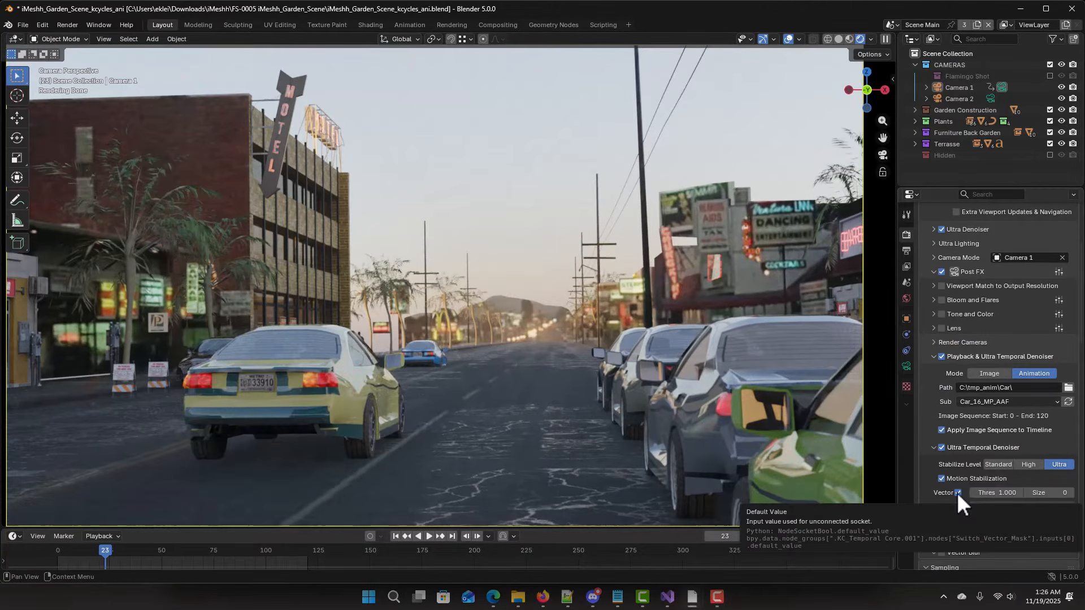
left_click(958, 493)
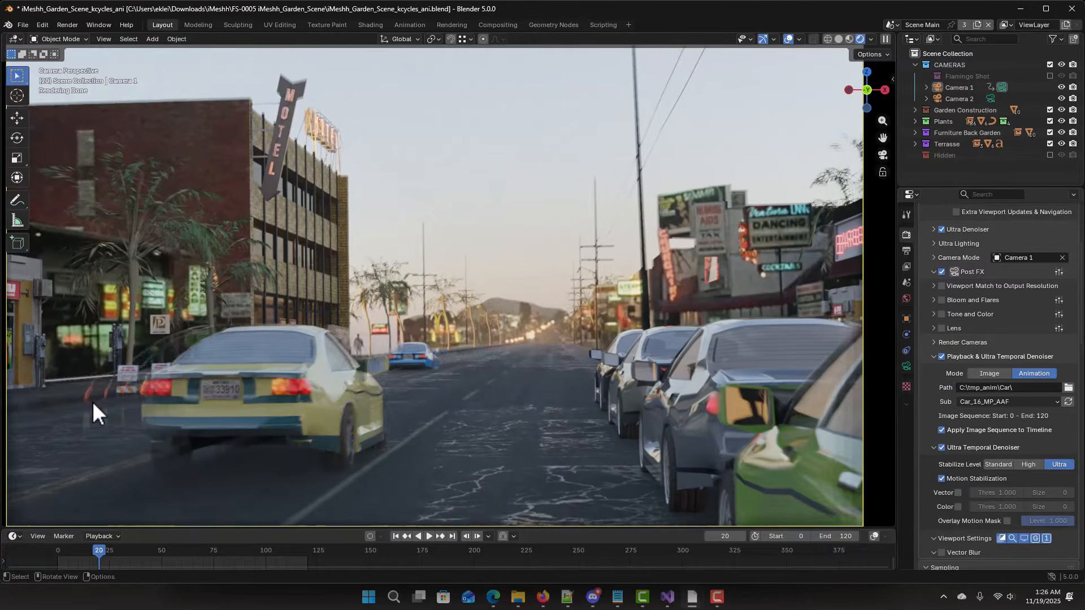
Step: Step back and forth between frames 20 and 24 to examine the moving car without Vector stabilization, and turn Vector back on
key("Right")
key("Right")
key("Right")
key("Right")
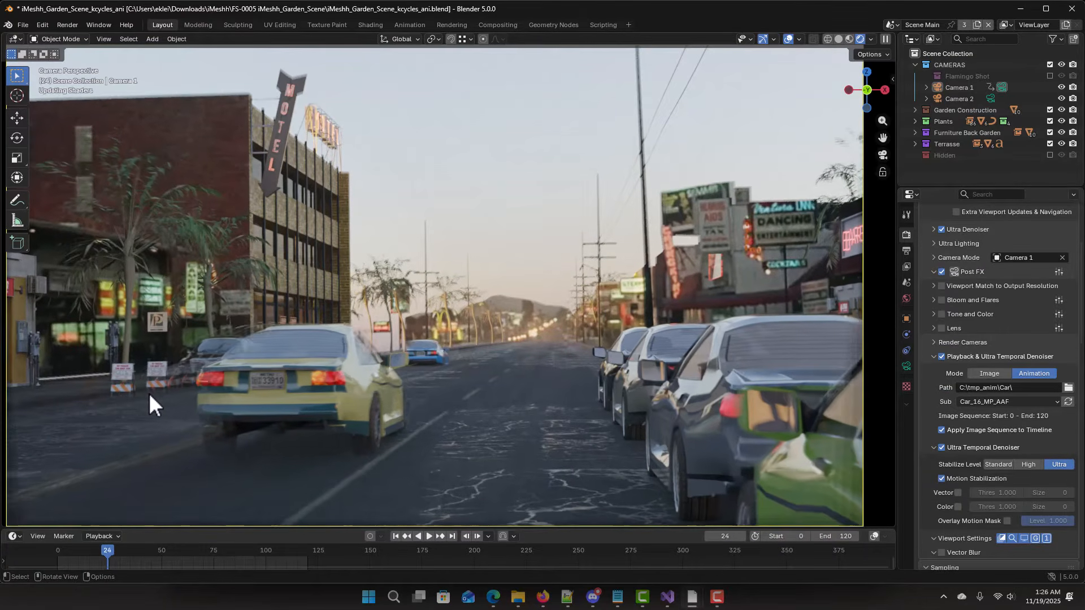
key("Left")
key("Left")
key("Left")
key("Left")
key("Left")
key("Left")
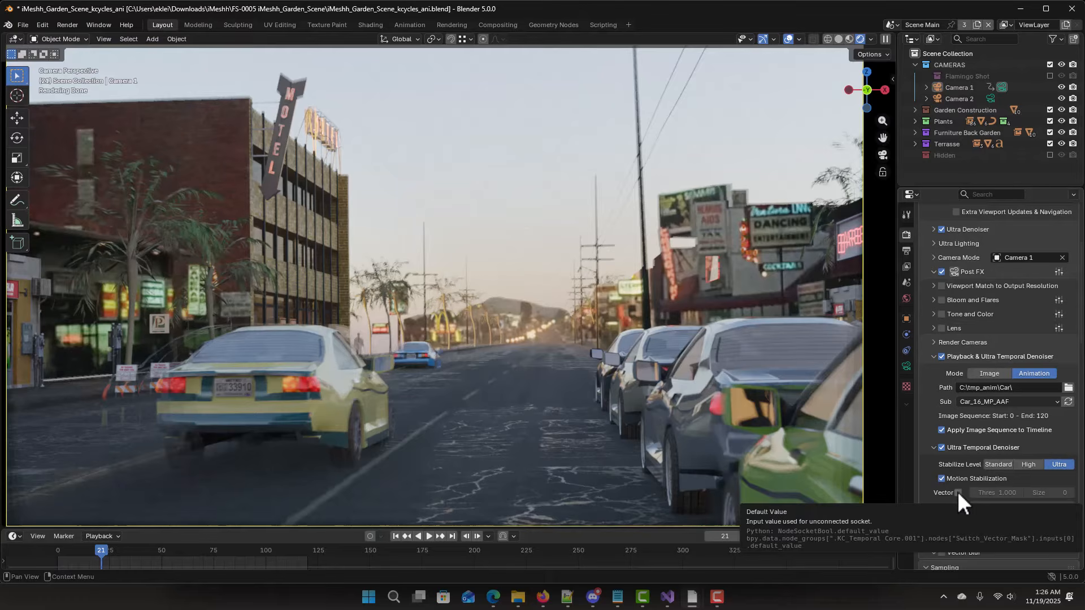
left_click(957, 492)
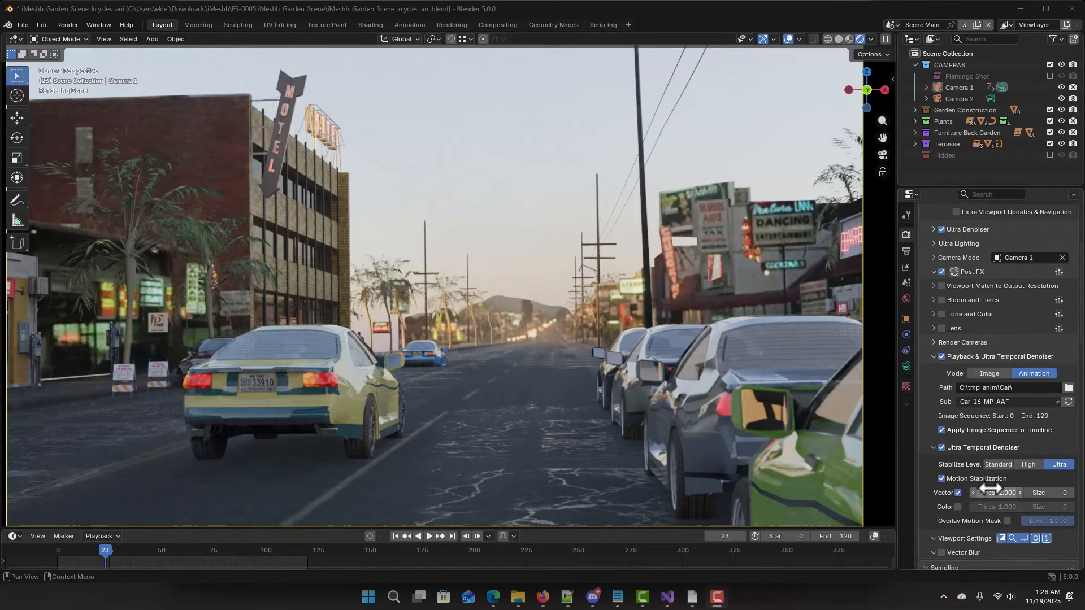
Step: Set the car sequence's Vector threshold to 5, overlay the motion mask, and return the threshold to 1
left_click_drag(990, 488, 1034, 489)
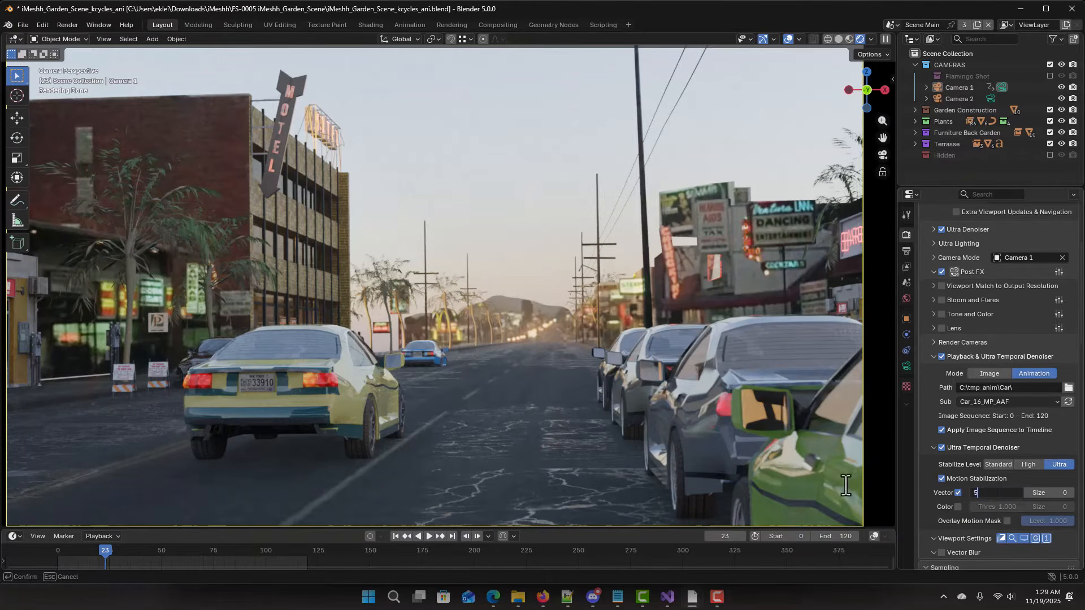
left_click(1008, 520)
left_click(1002, 492)
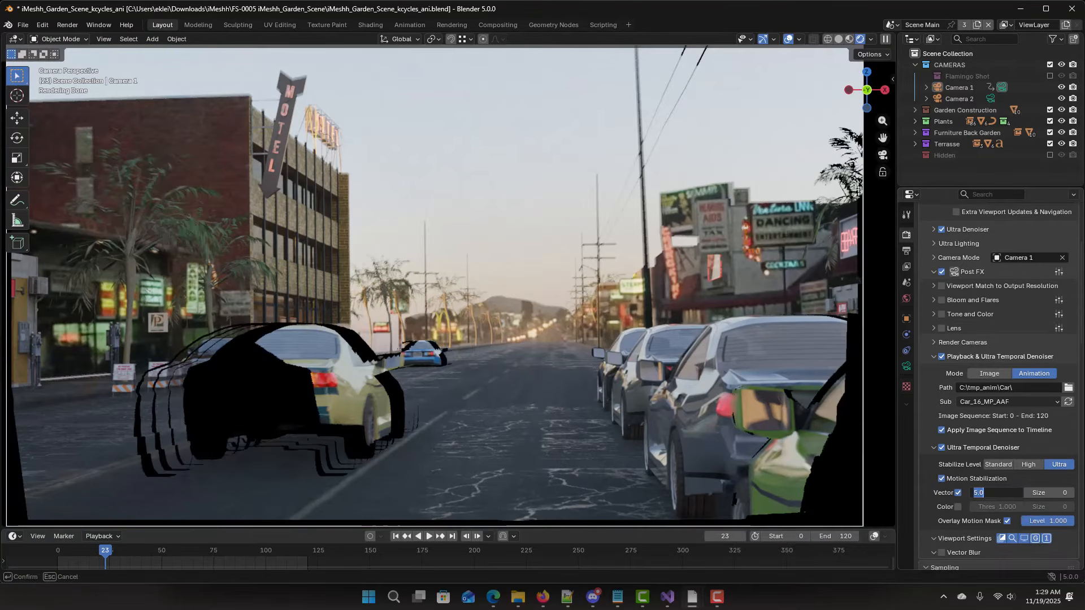
type("1")
key("Return")
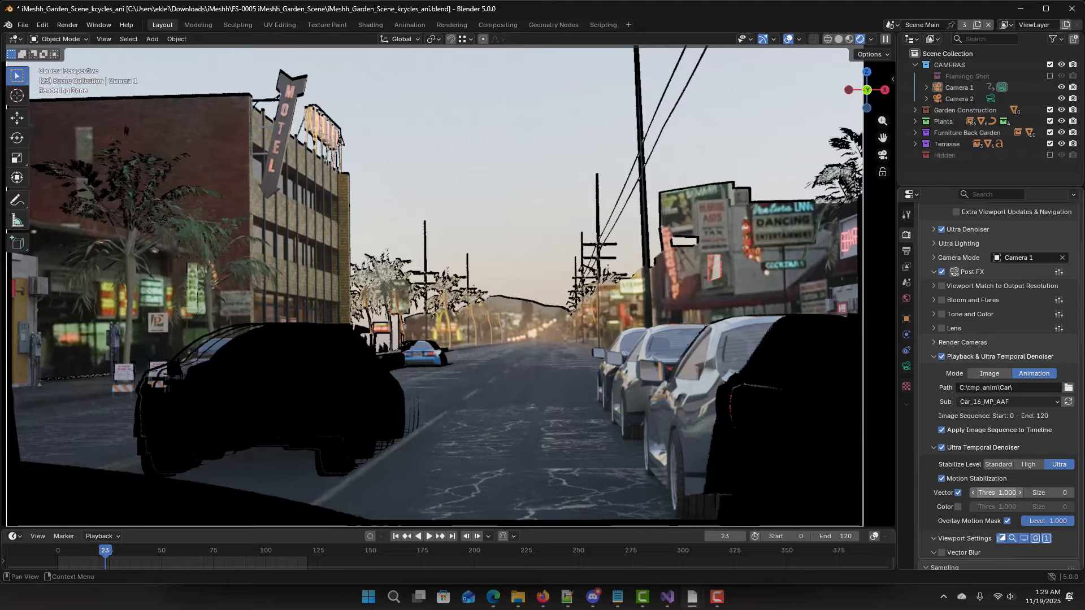
Step: Try a Vector threshold of 0.1 on the masked car frame, and set it back to 1
left_click(997, 492)
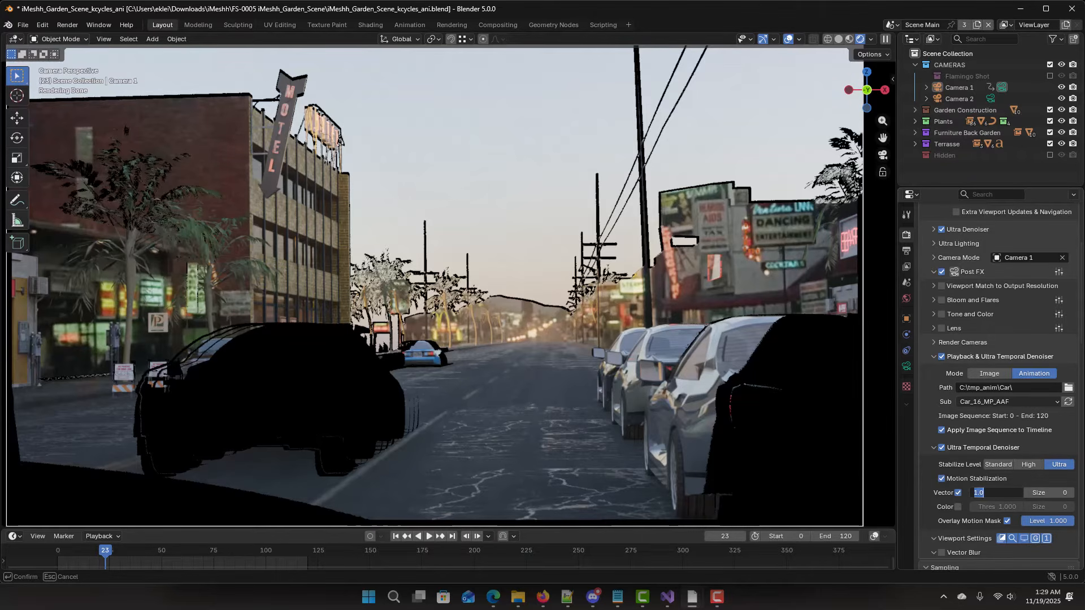
key("Return")
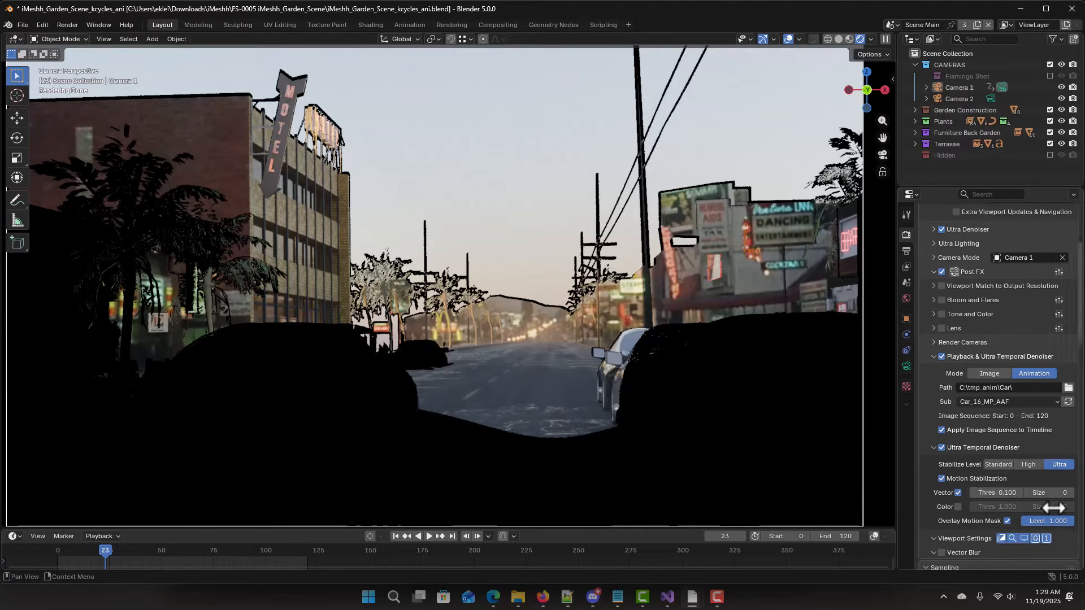
left_click(995, 491)
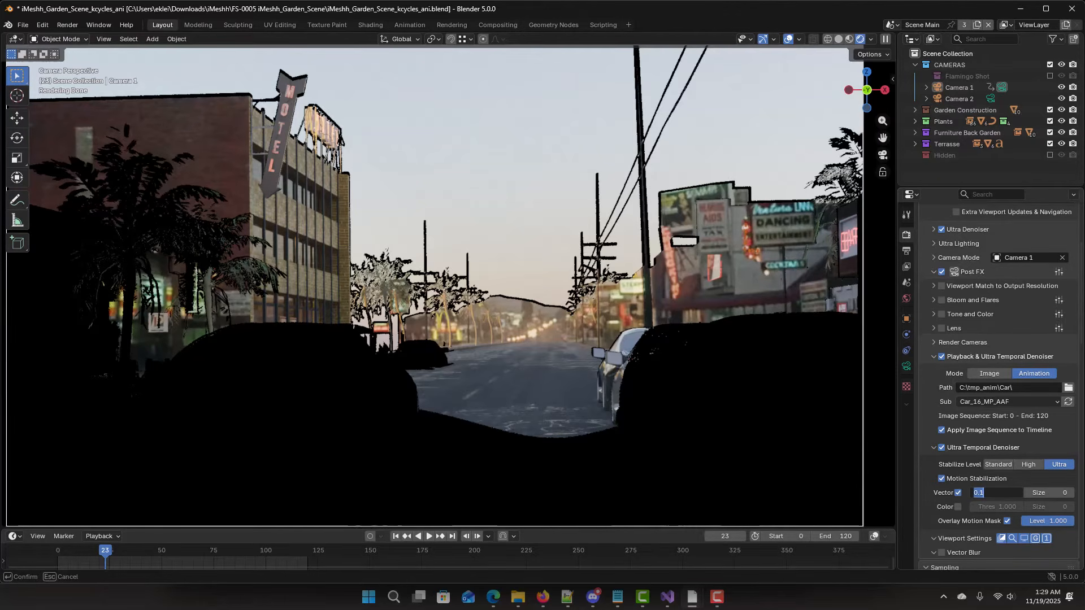
key("Return")
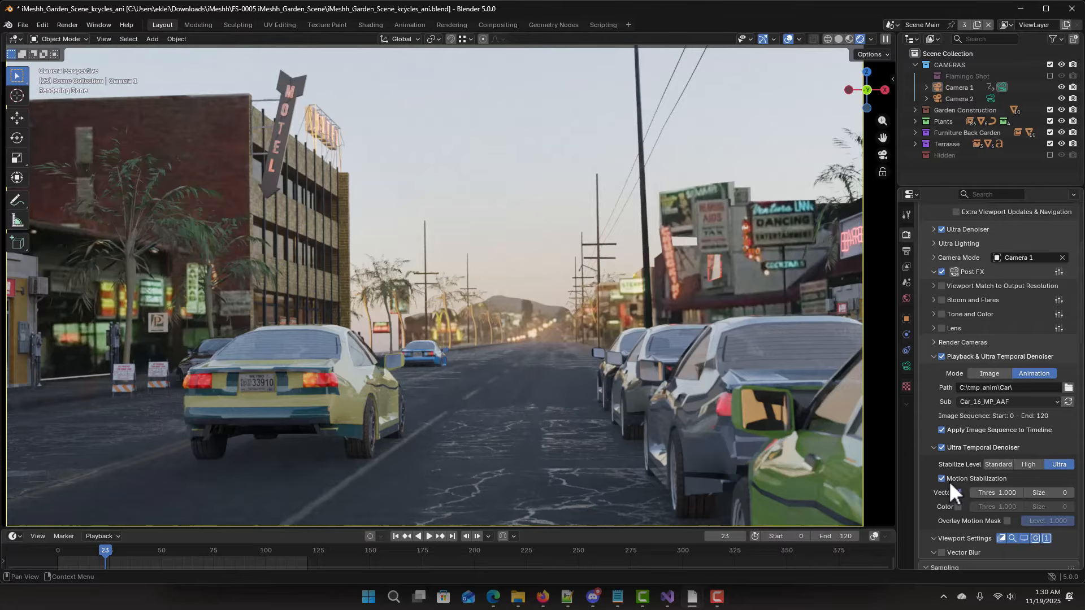
Step: Enable Vector Blur on car frame 13, compare it off and on, and set its Shutter to 1
scroll(960, 494, "down", 5)
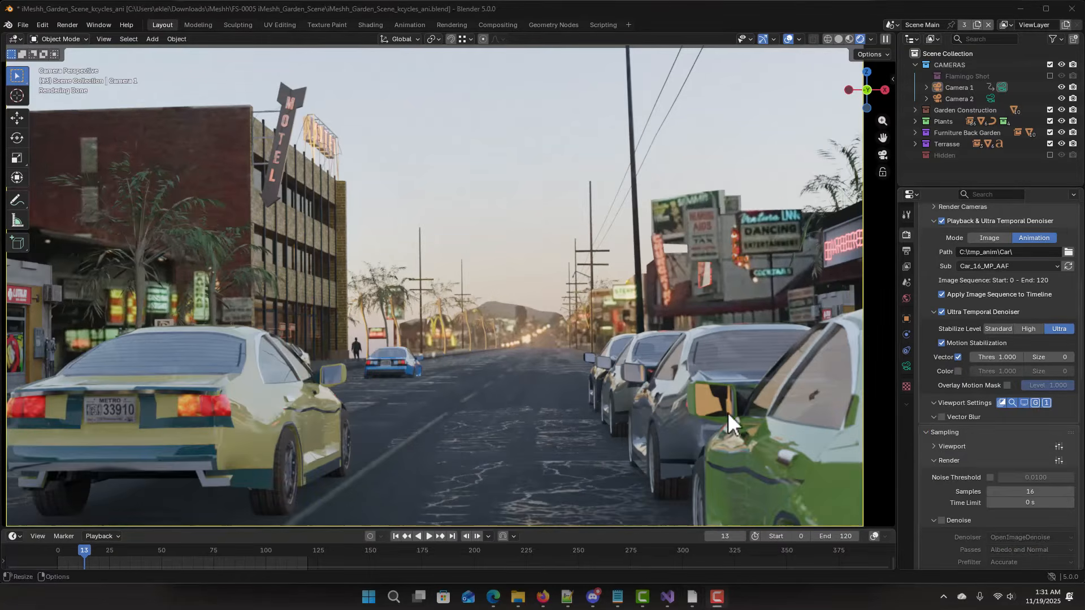
scroll(940, 438, "up", 1)
left_click(940, 440)
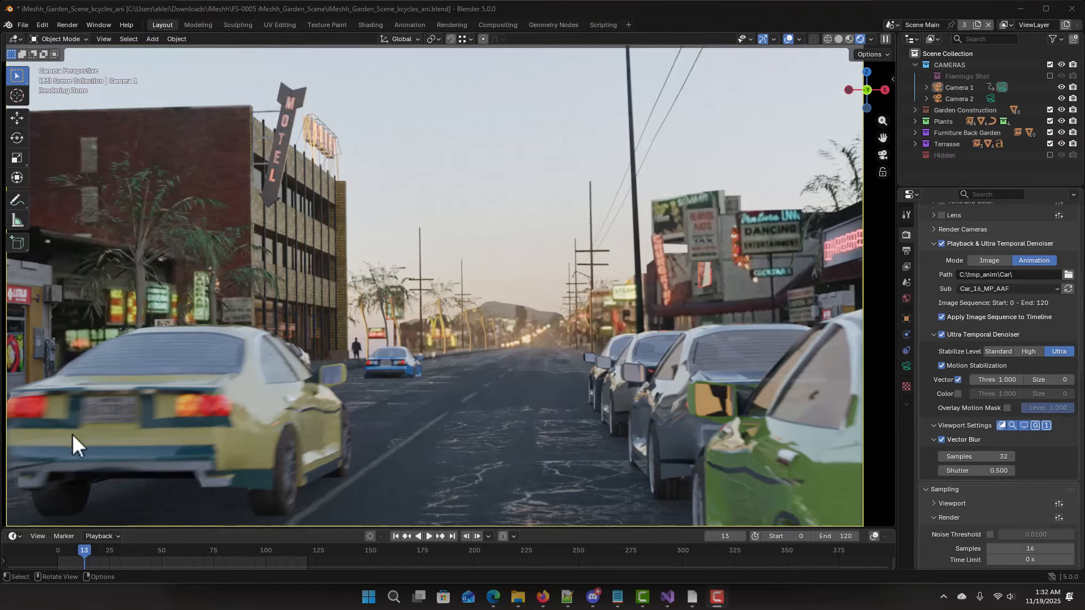
left_click(939, 440)
left_click(939, 440)
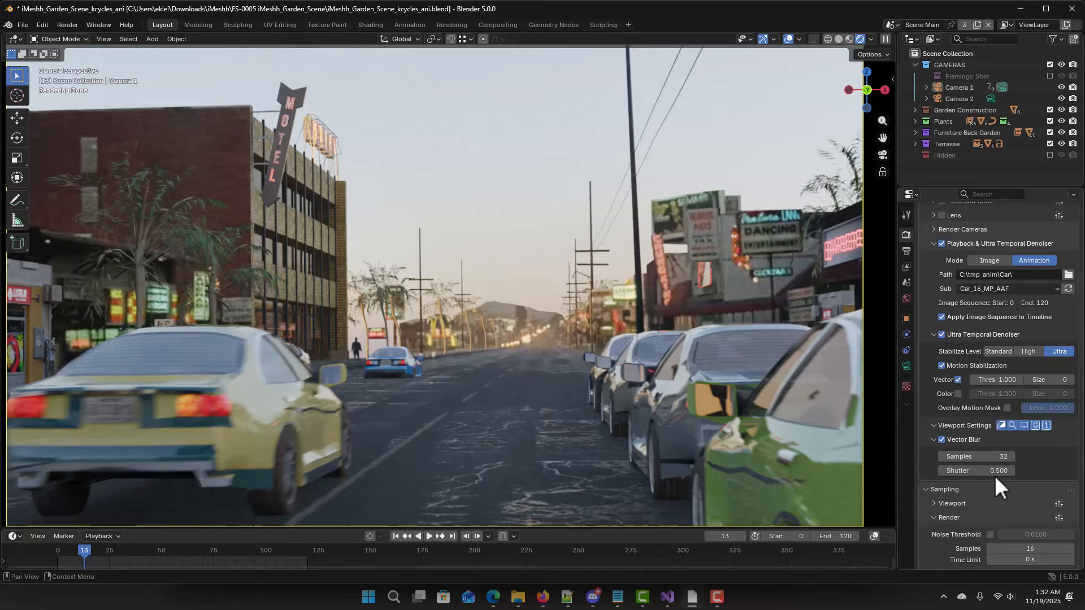
left_click_drag(997, 472, 1040, 472)
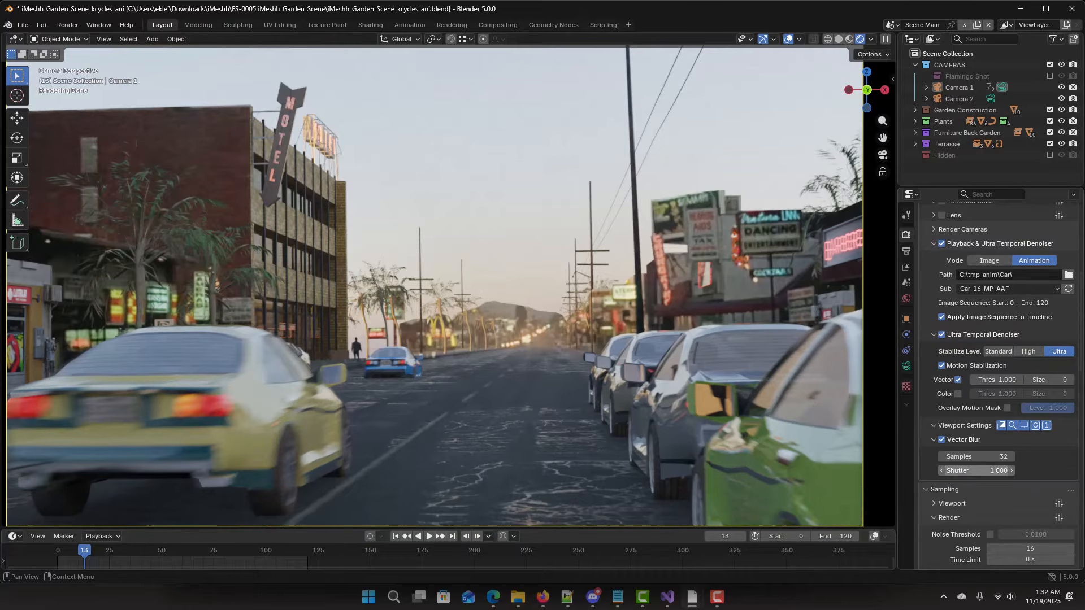
Step: Try a Vector Blur Shutter of 0.1 on the car sequence, set it to 0.5, and play the animation
left_click(977, 471)
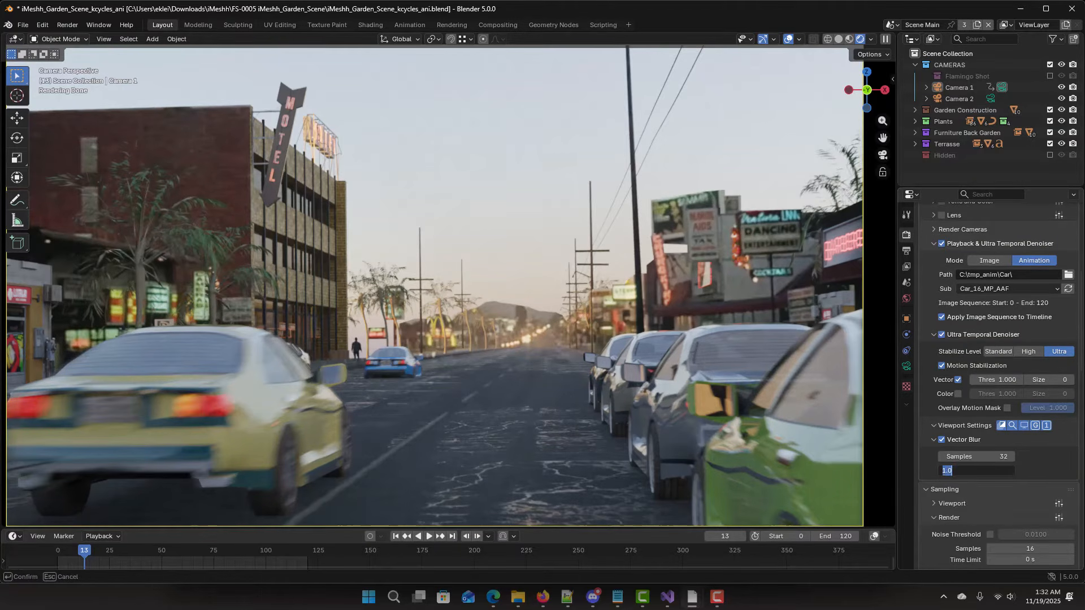
type("0")
key("Return")
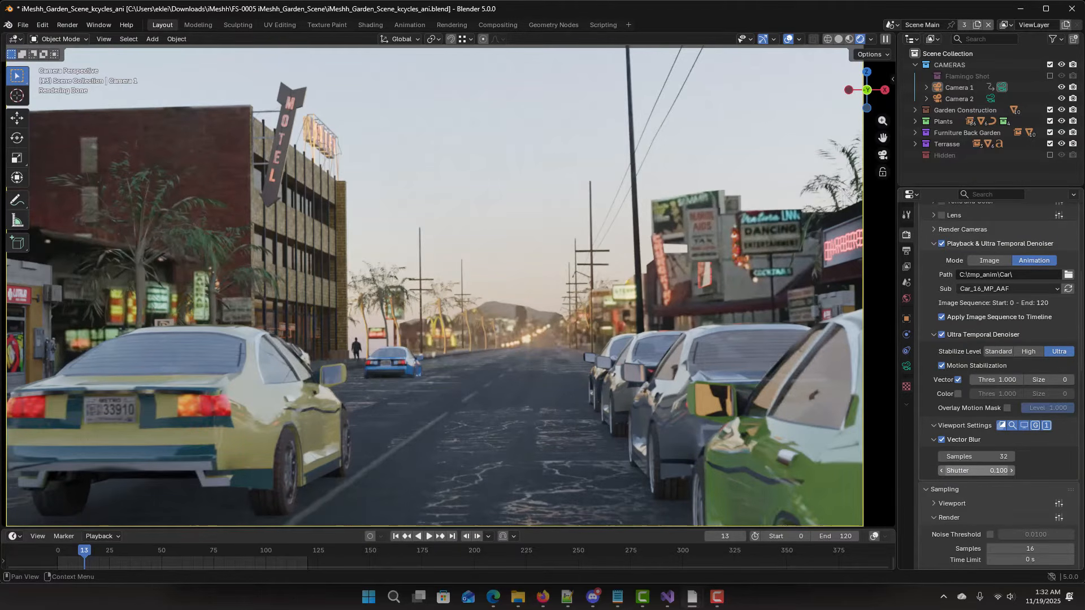
left_click(1002, 471)
type("0.5")
key("Return")
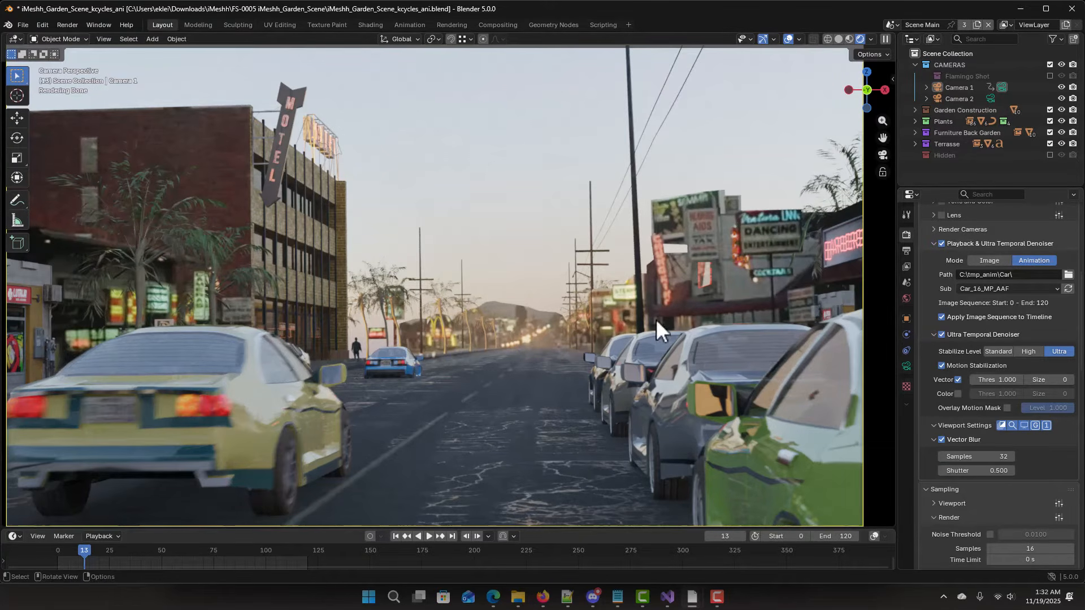
key("space")
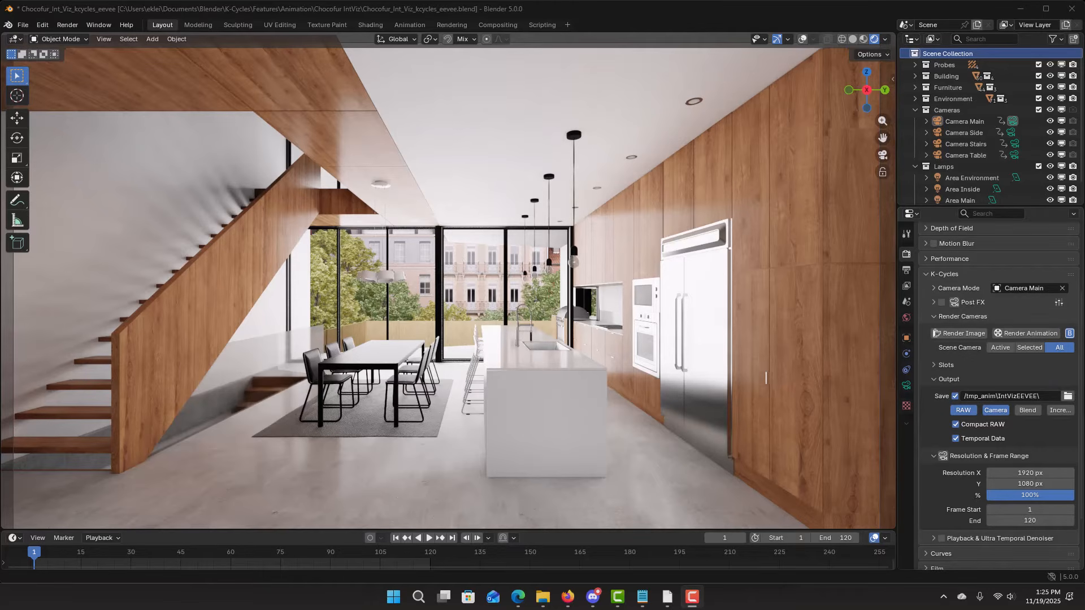
Step: Preview Camera Side, Camera Stairs and Camera Table, return to Camera Main, and render the animation for all scene cameras
left_click(1020, 288)
left_click(1006, 317)
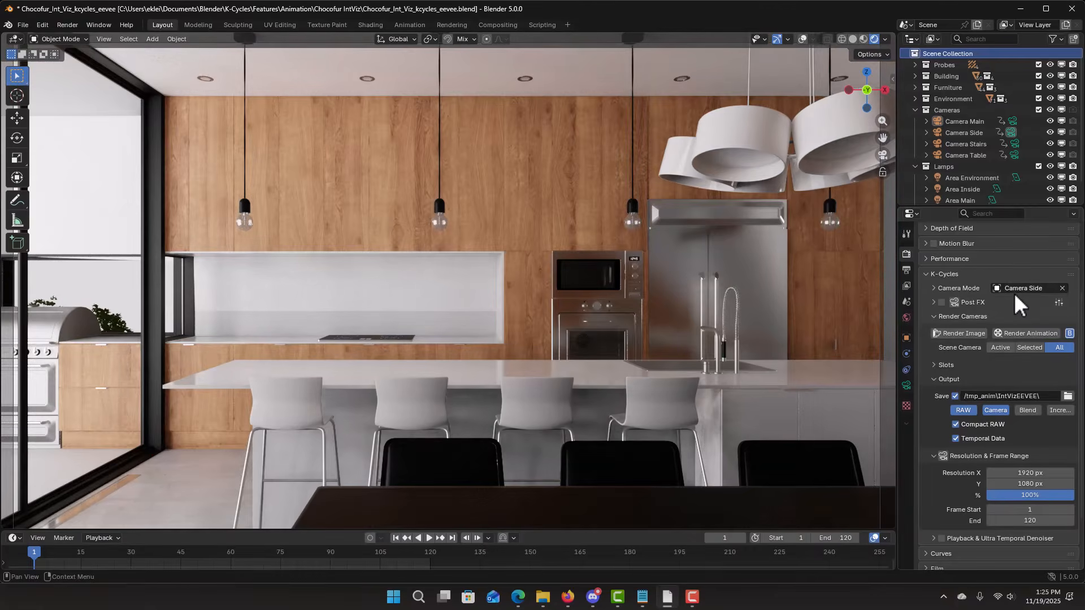
left_click(1015, 290)
left_click(1013, 329)
left_click(1021, 288)
left_click(1014, 340)
left_click(1019, 290)
left_click(1011, 306)
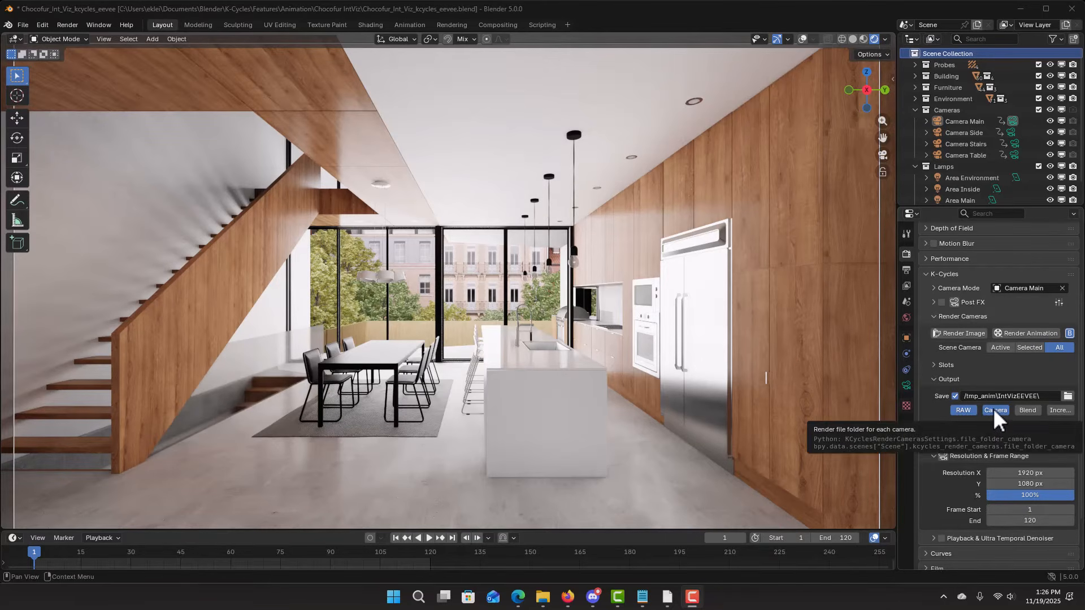
left_click(1015, 335)
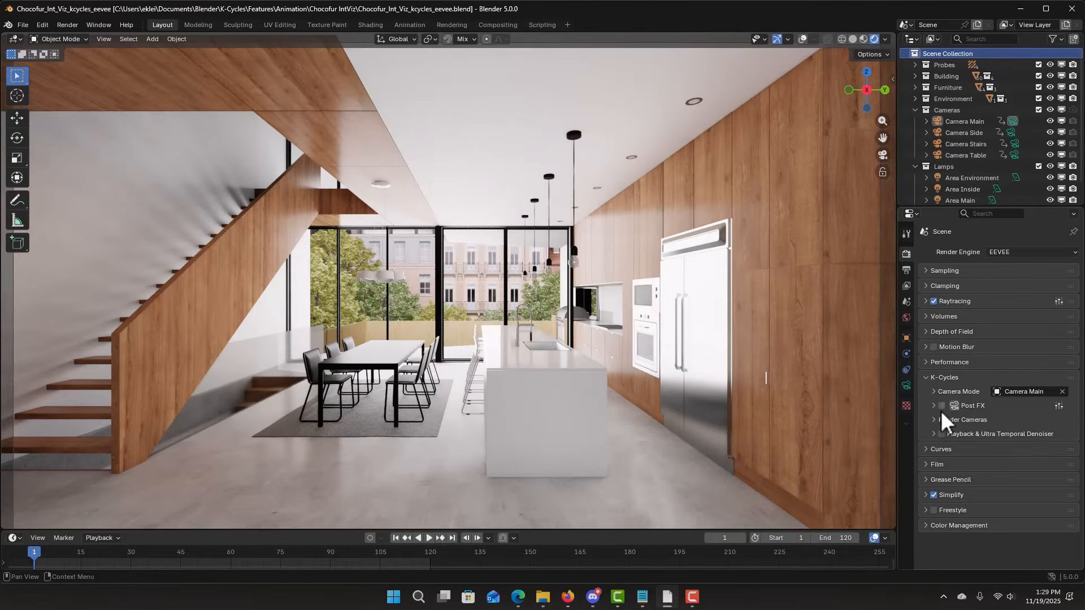
Step: Enable Playback & Ultra Temporal Denoiser, load the C:\tmp_anim\IntVizEEVEE\ folder as its path, and review the folder's camera subfolders
left_click(941, 434)
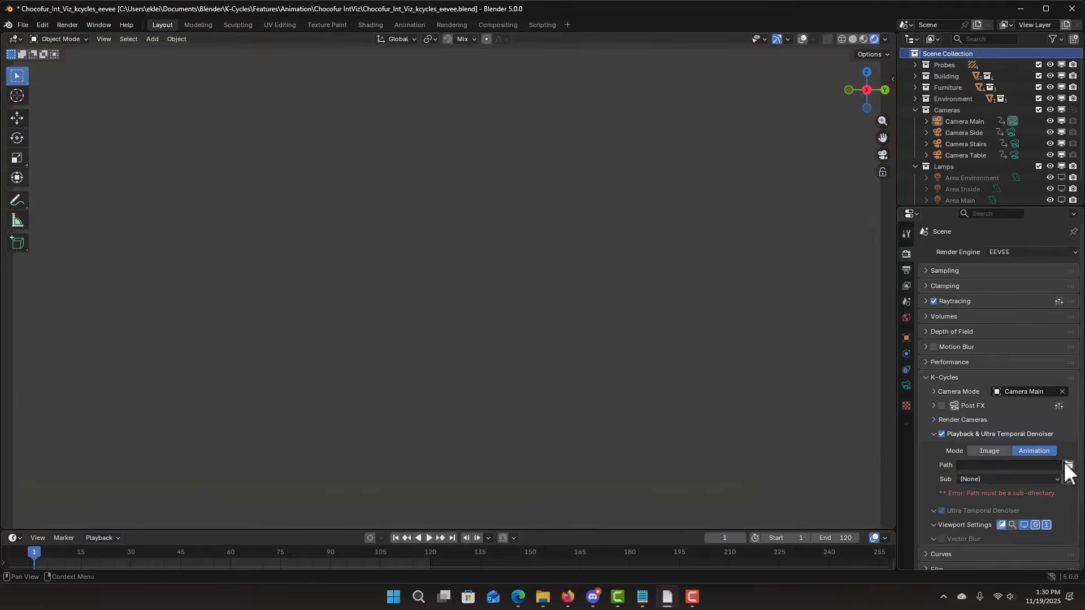
left_click(1067, 465)
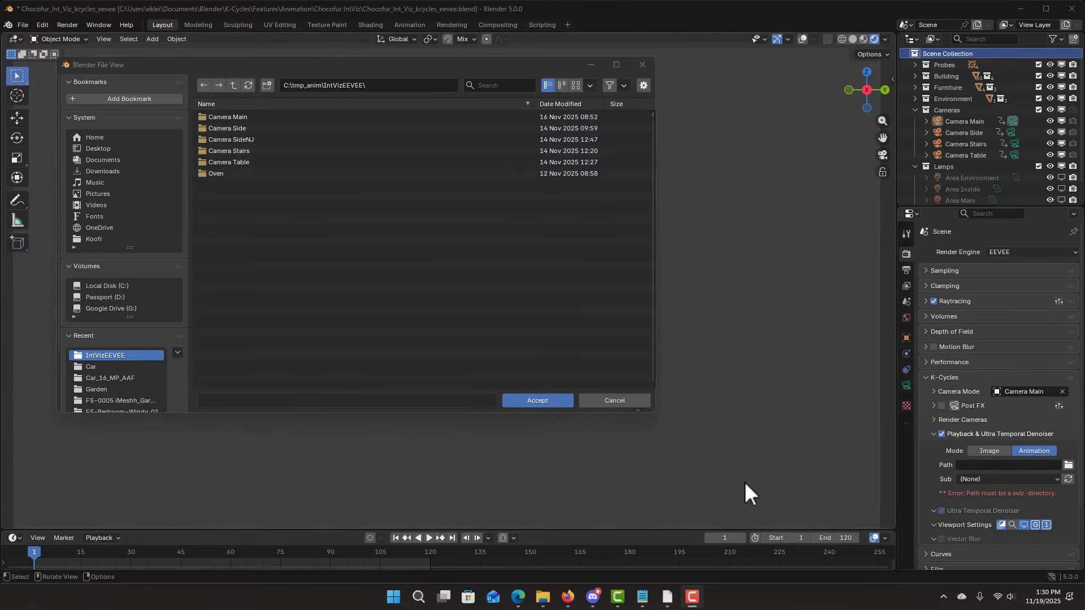
left_click(541, 401)
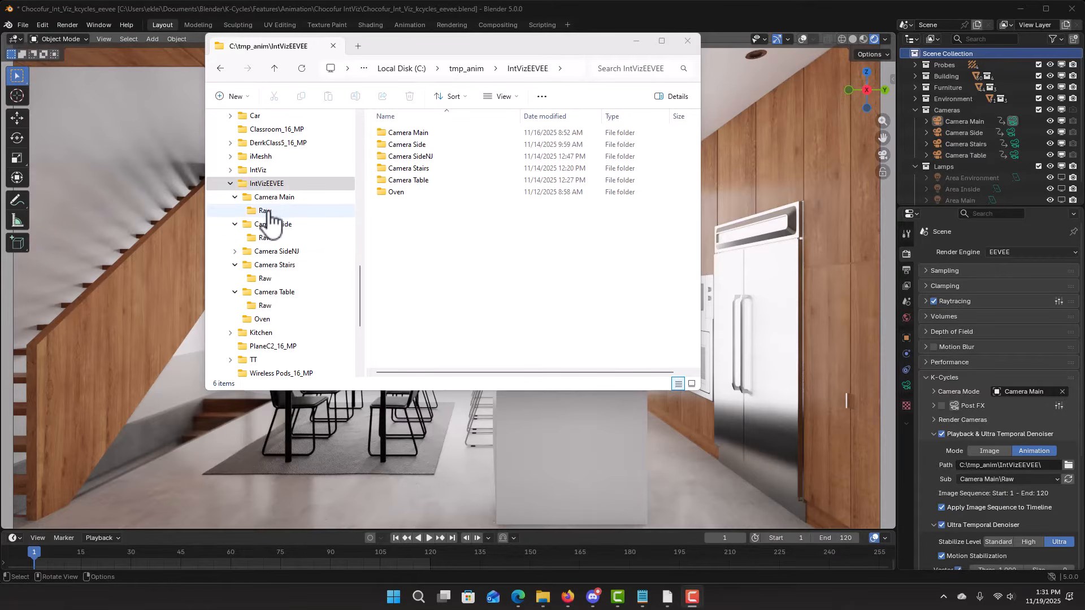
left_click(693, 421)
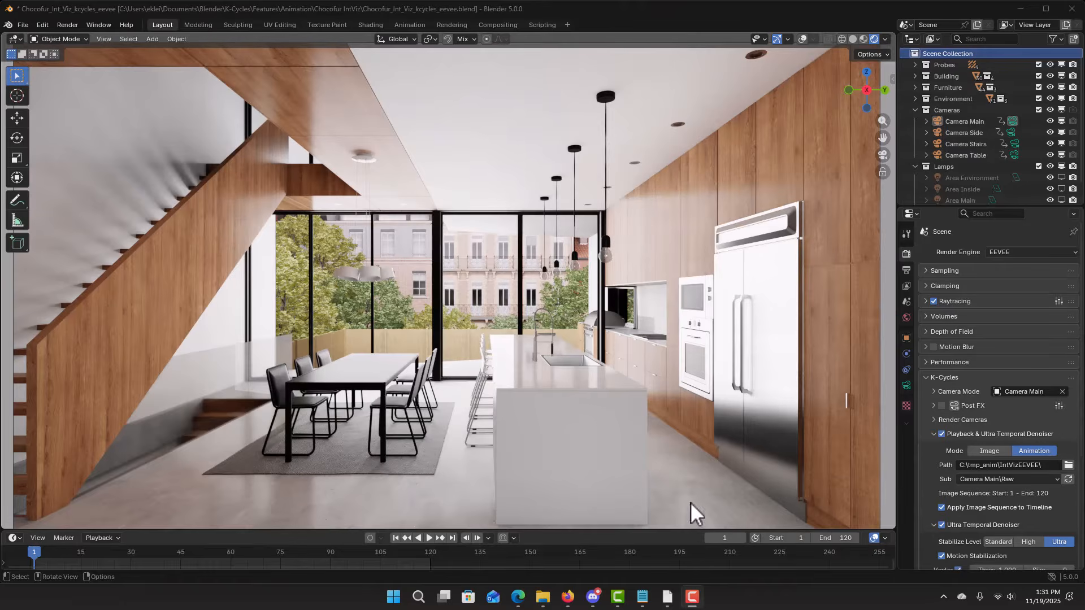
Step: Play the Camera Main sequence with the Ultra Temporal Denoiser off, and turn the denoiser back on to compare
left_click(626, 18)
left_click(975, 525)
key("space")
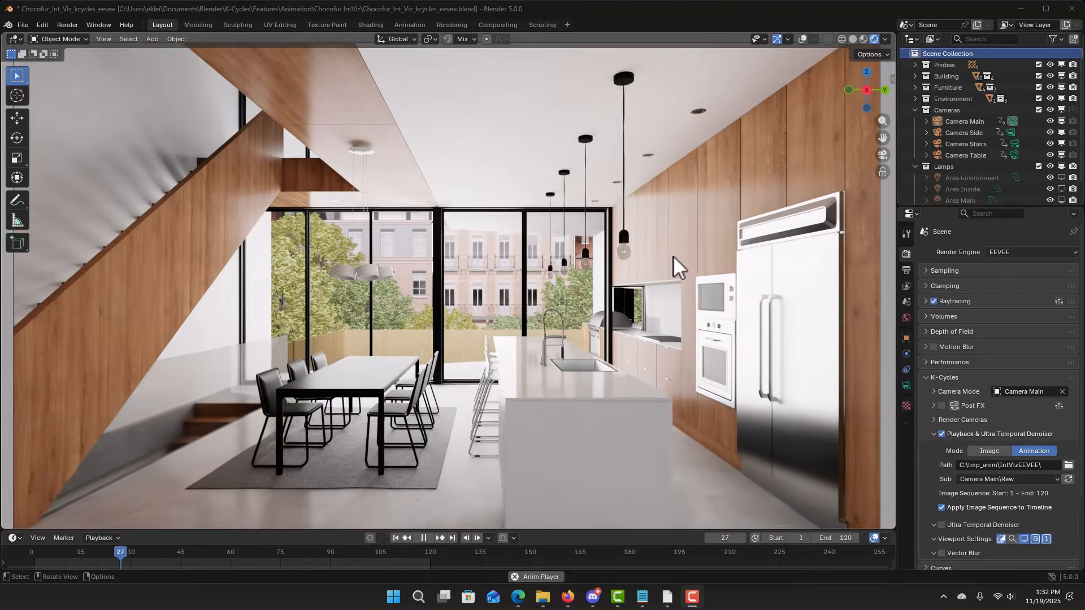
scroll(944, 472, "down", 2)
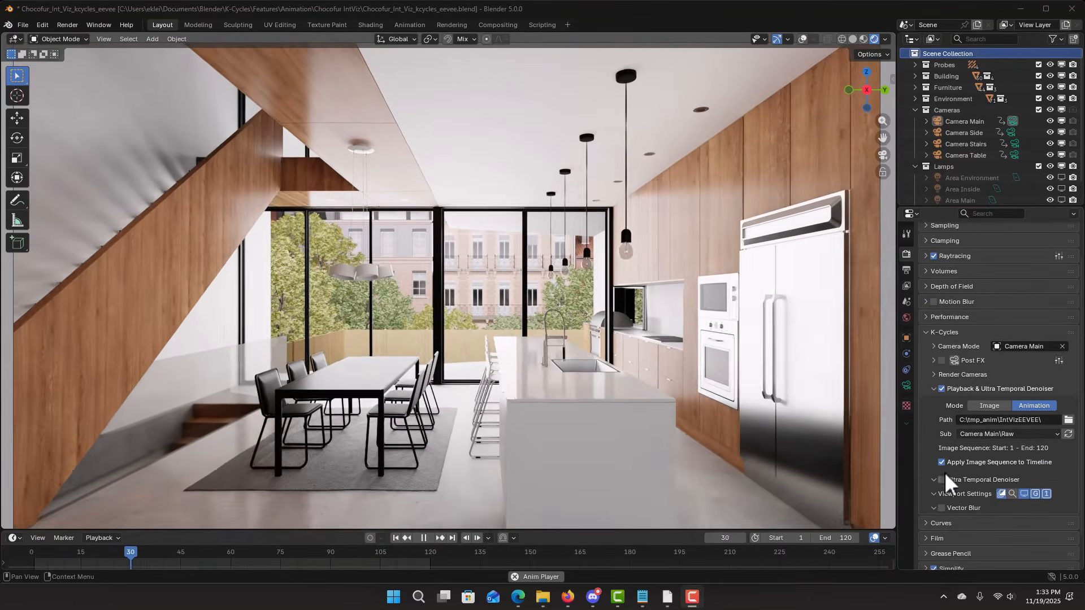
left_click(942, 479)
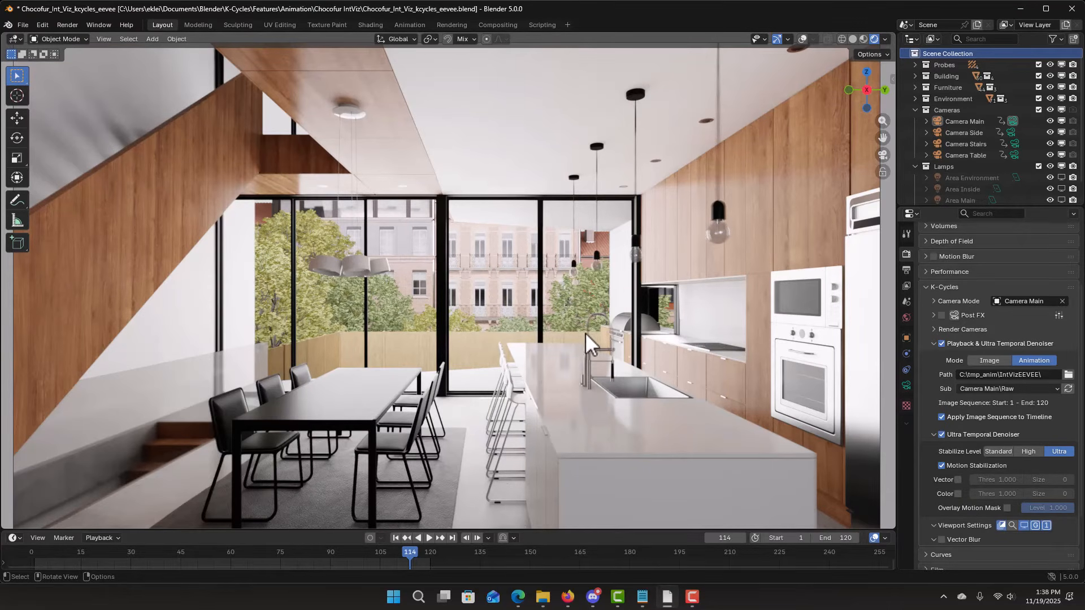
Step: Enable Vector motion stabilization, play the Camera Main sequence, and compare it with the Ultra Temporal Denoiser off and on
left_click(957, 480)
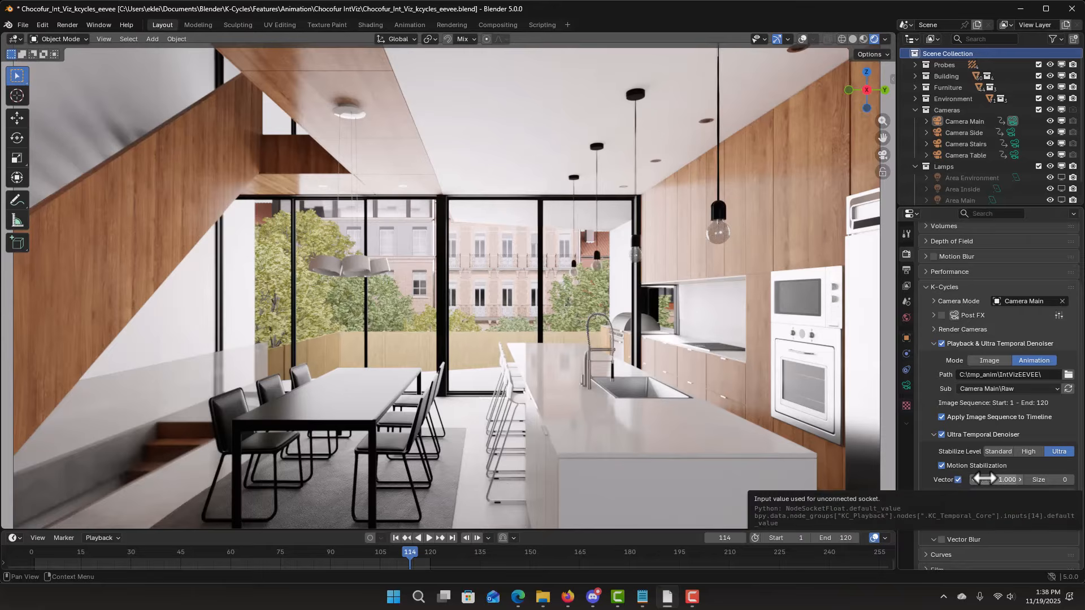
key("space")
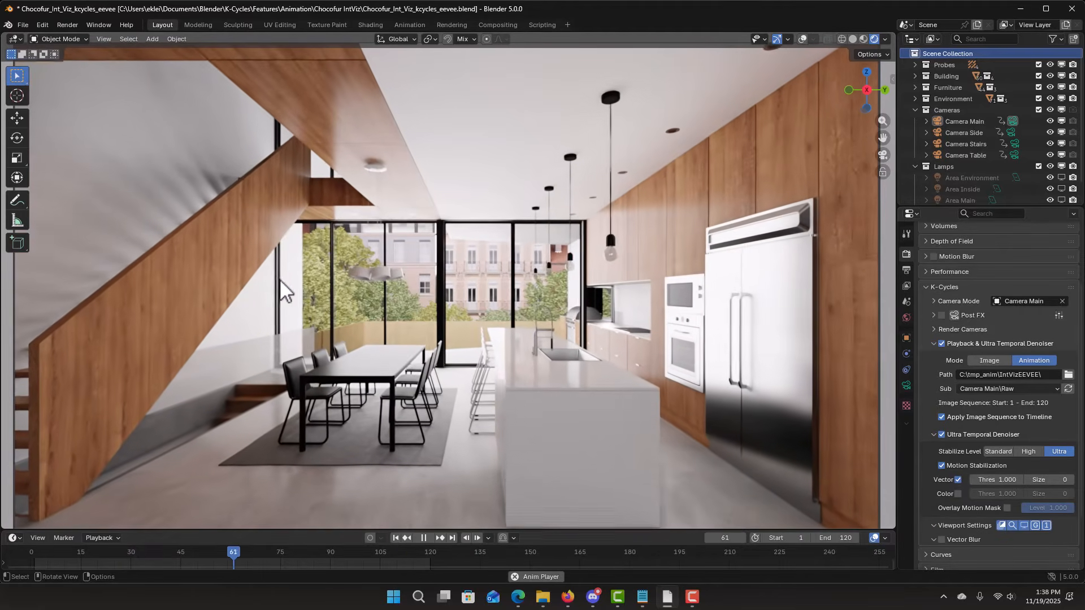
left_click(941, 443)
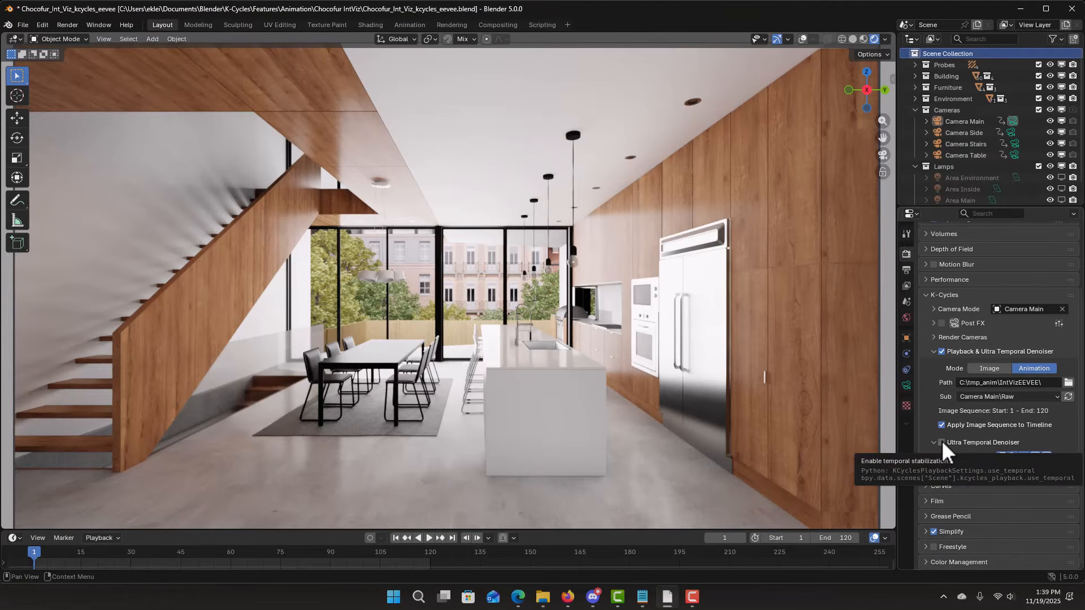
left_click(954, 442)
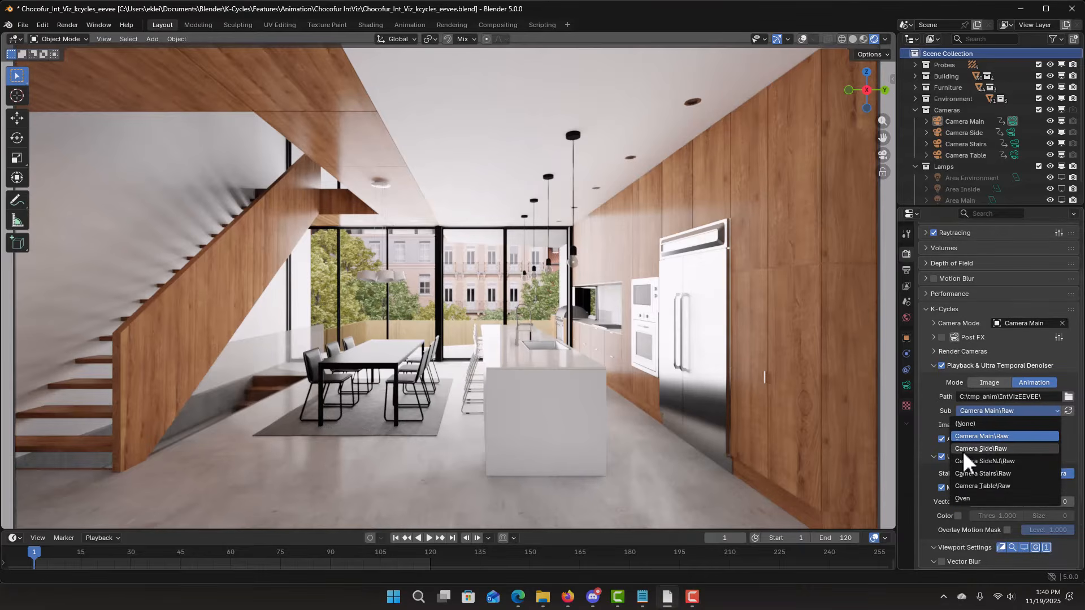
Step: Load the Camera Side\Raw sequence, play it without the Ultra Temporal Denoiser, and turn the denoiser back on
left_click(961, 450)
left_click(941, 456)
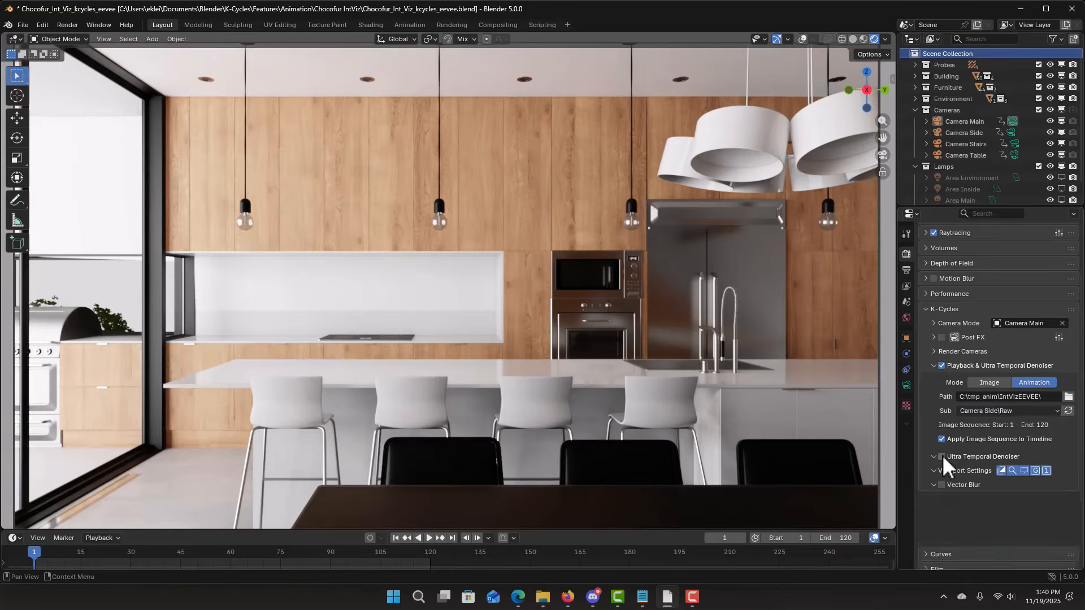
key("space")
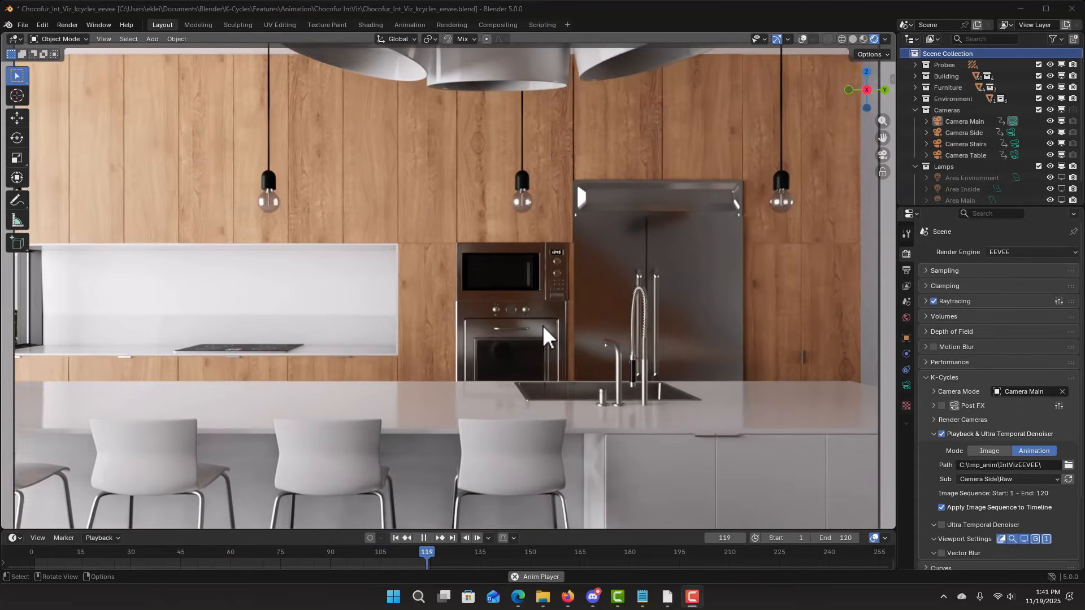
scroll(957, 429, "down", 3)
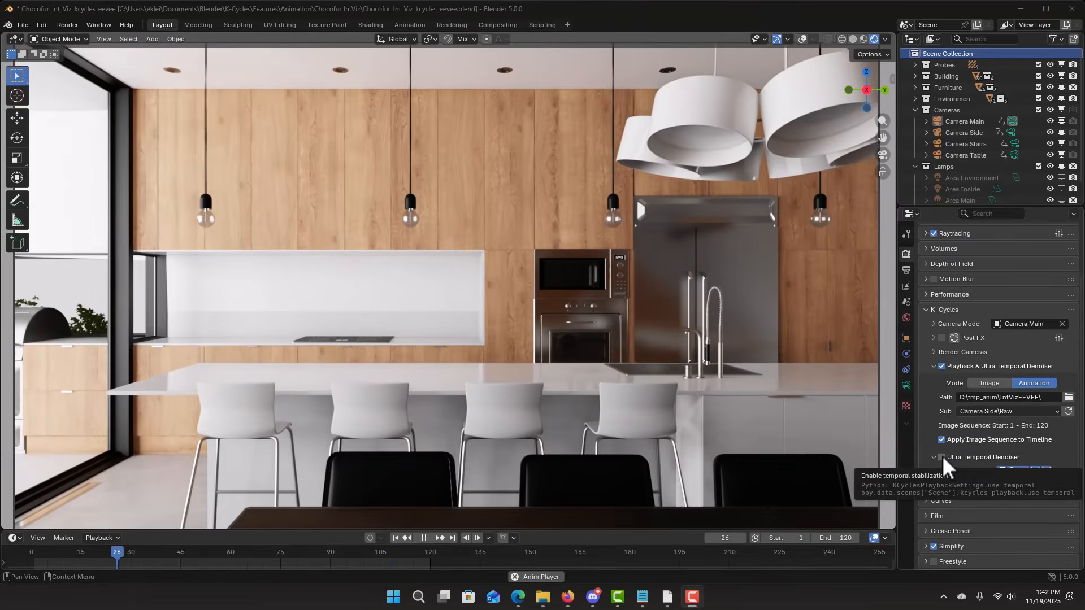
left_click(941, 456)
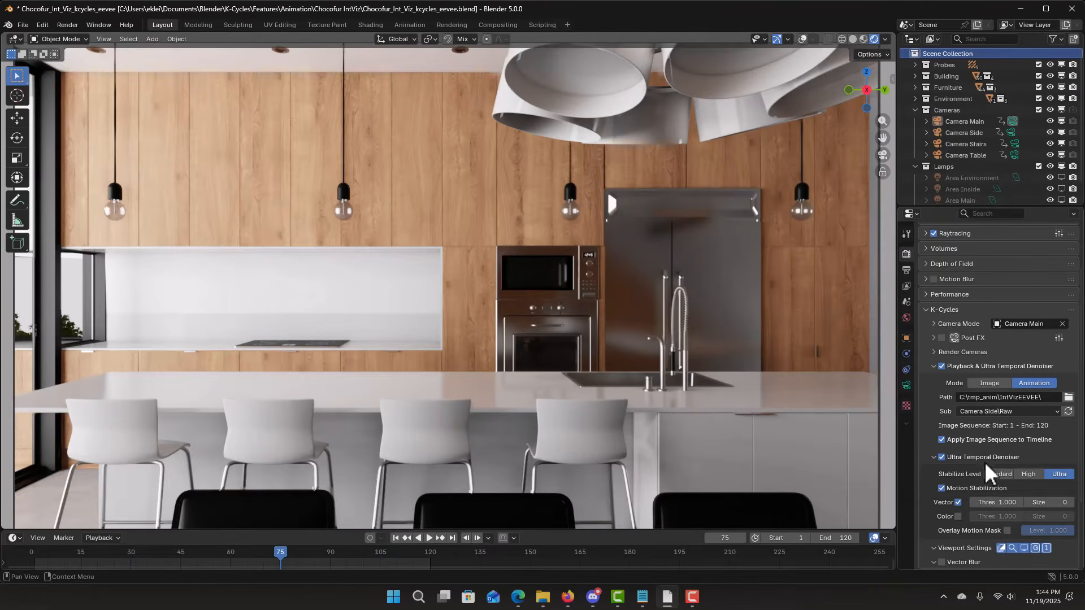
Step: Load the Camera Stairs\Raw sequence and play it with the Ultra Temporal Denoiser off and back on
left_click(979, 411)
left_click(978, 472)
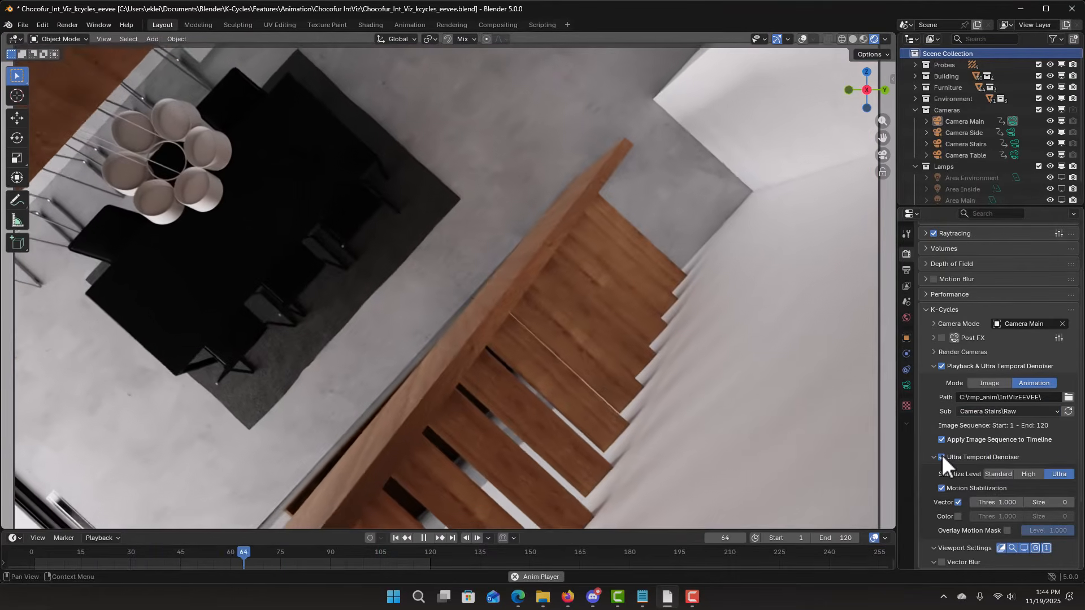
left_click(942, 456)
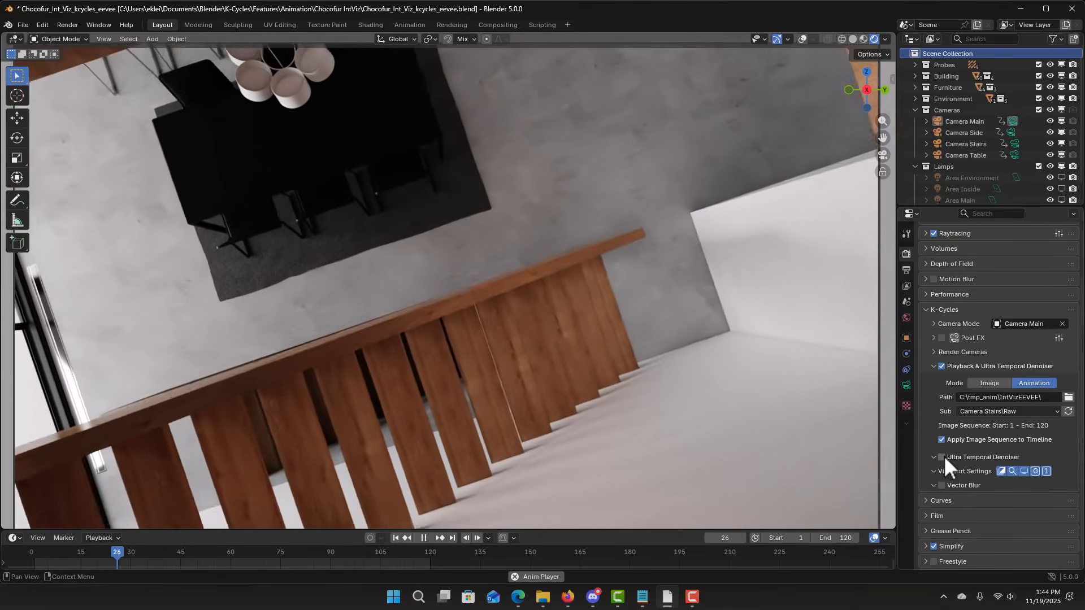
left_click(941, 457)
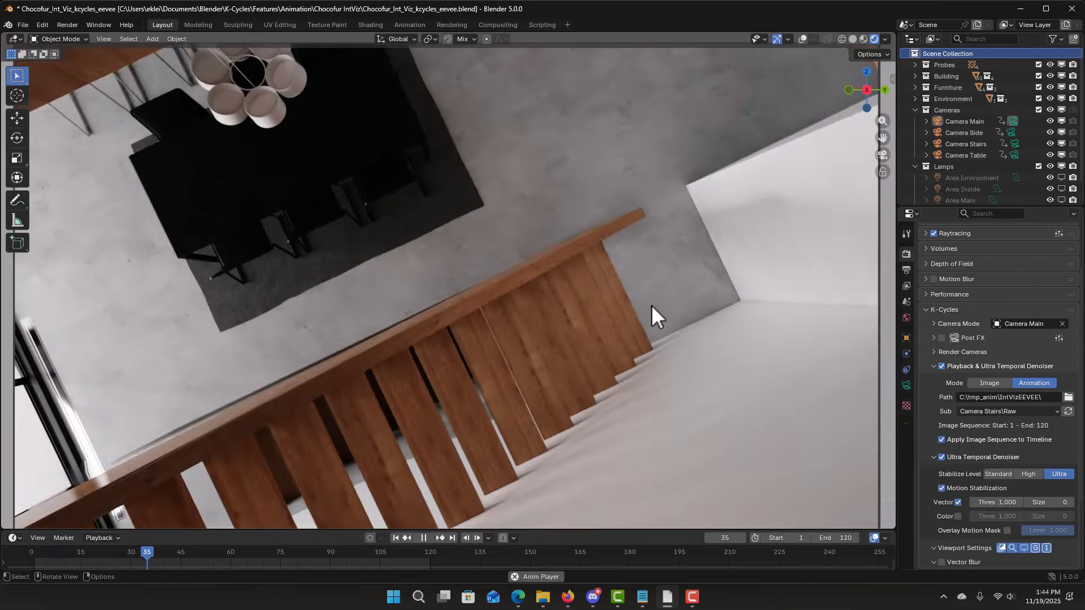
key("Escape")
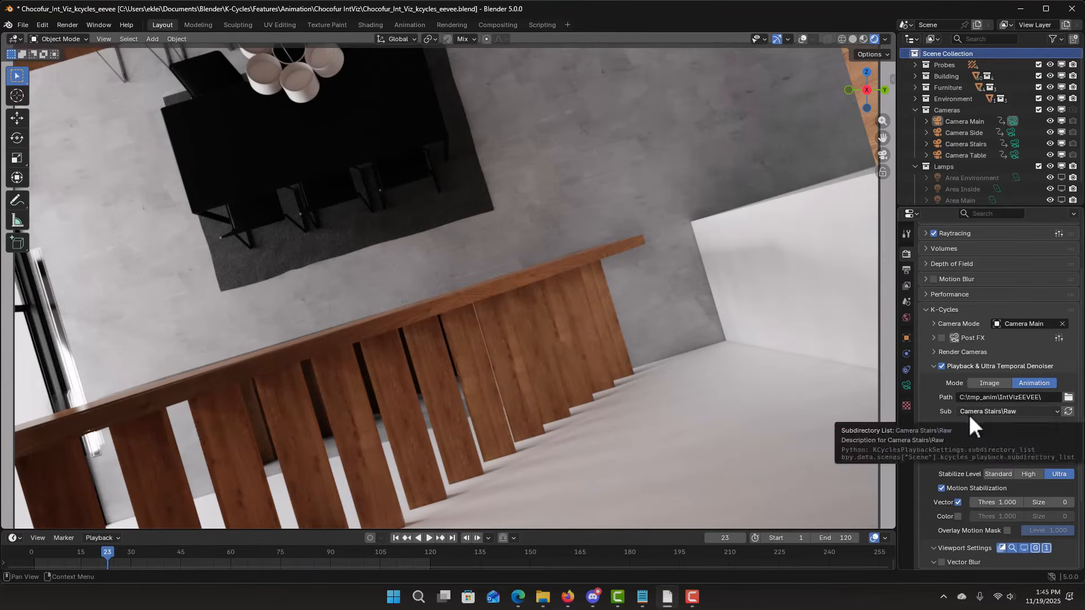
key("space")
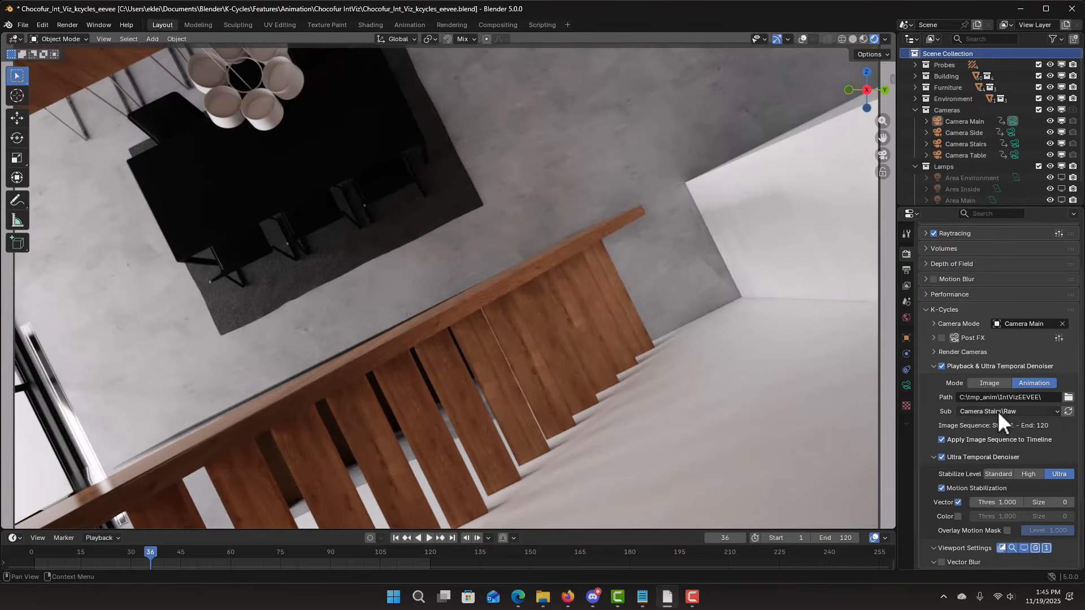
Step: Load the Camera Table\Raw sequence, play it with the Ultra Temporal Denoiser off, and turn the denoiser back on
left_click(999, 411)
left_click(982, 486)
key("space")
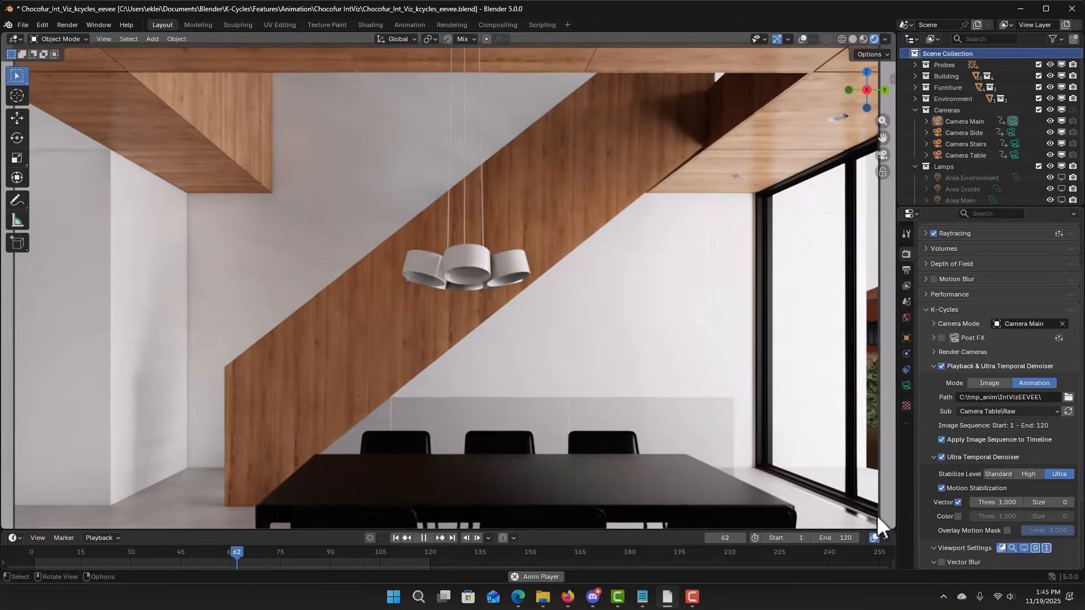
left_click(941, 457)
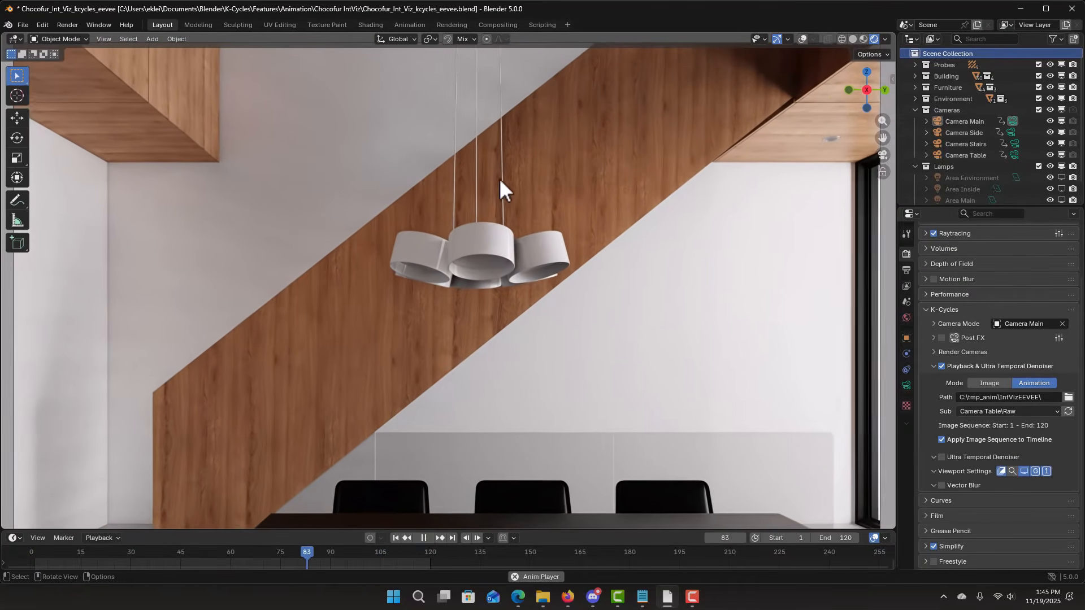
key("Escape")
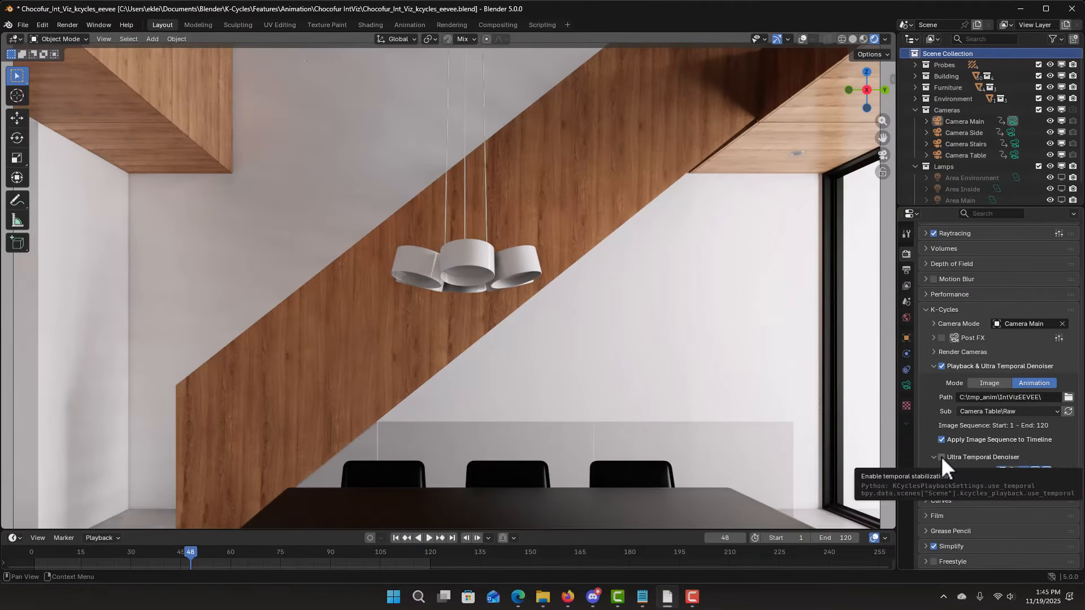
left_click(940, 456)
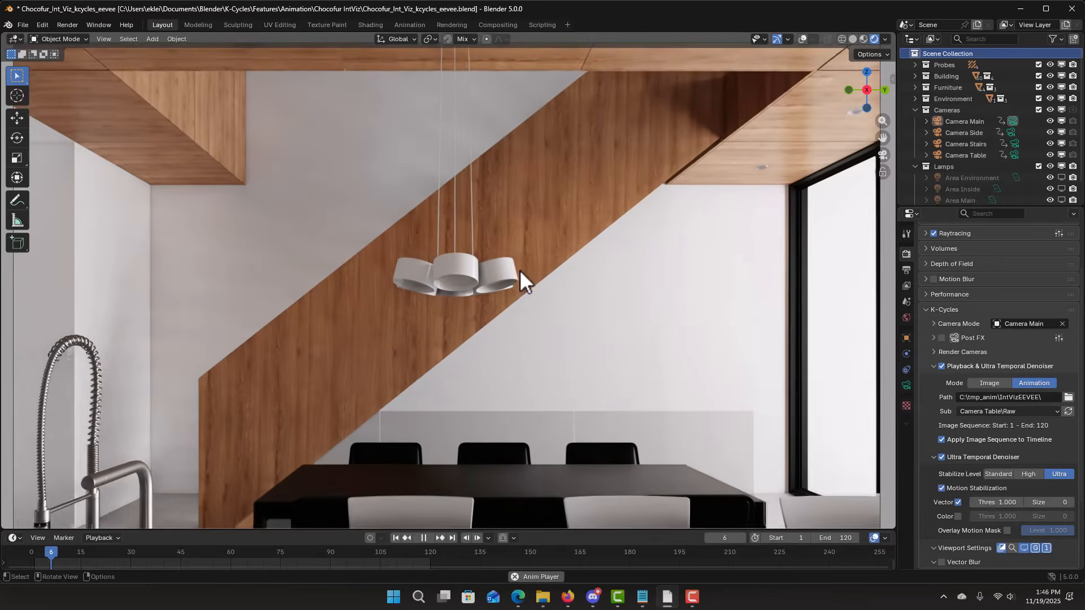
Step: Stop at frame 29, set the Vector threshold to 1.5 using the motion mask overlay, hide the mask, and toggle Vector to compare
key("space")
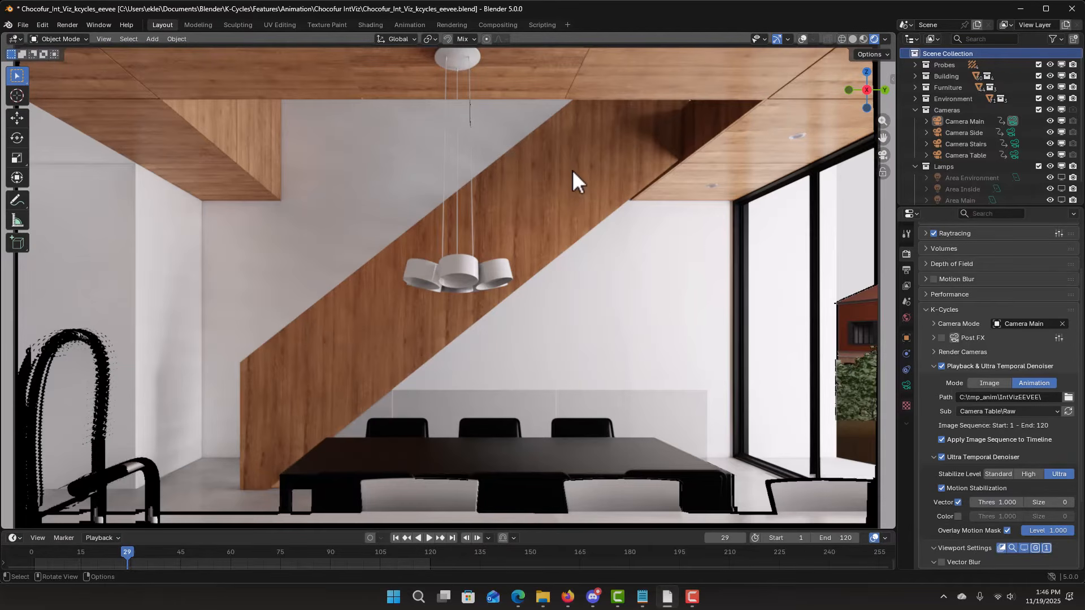
left_click_drag(995, 502, 1017, 502)
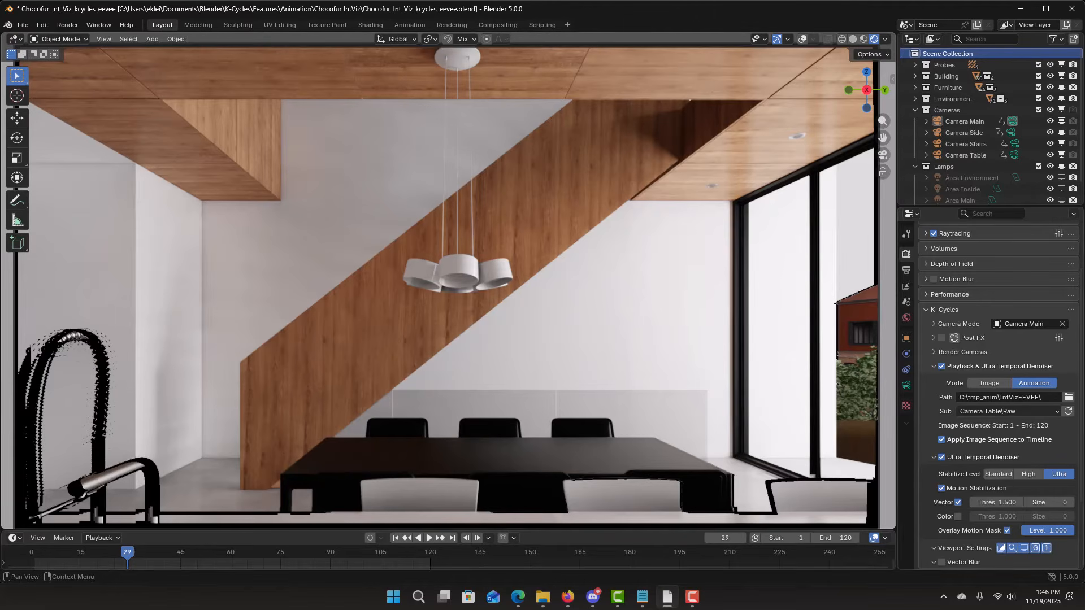
left_click(1007, 530)
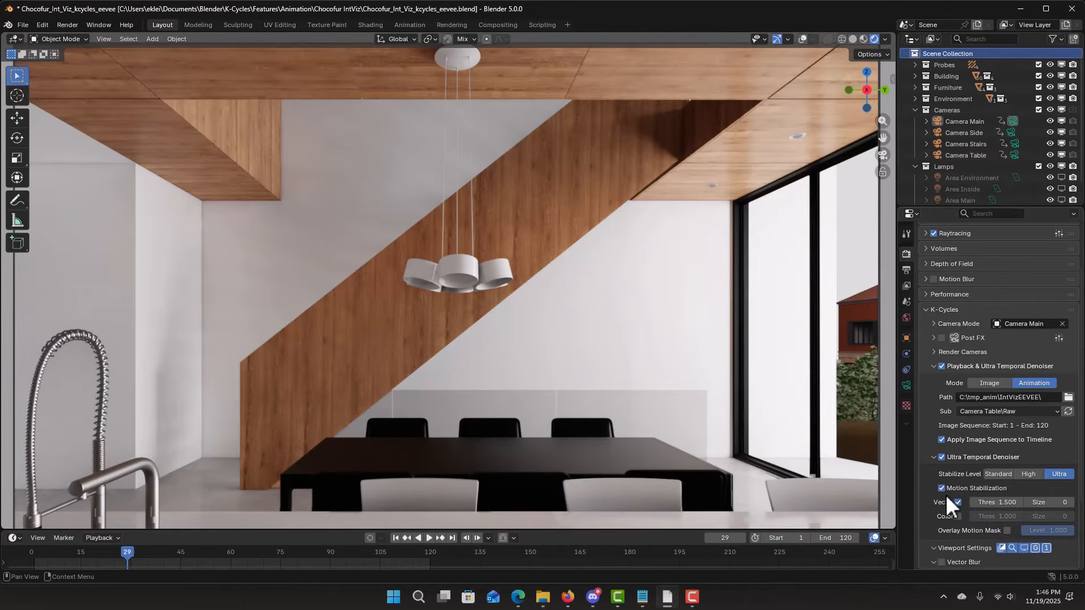
left_click(957, 502)
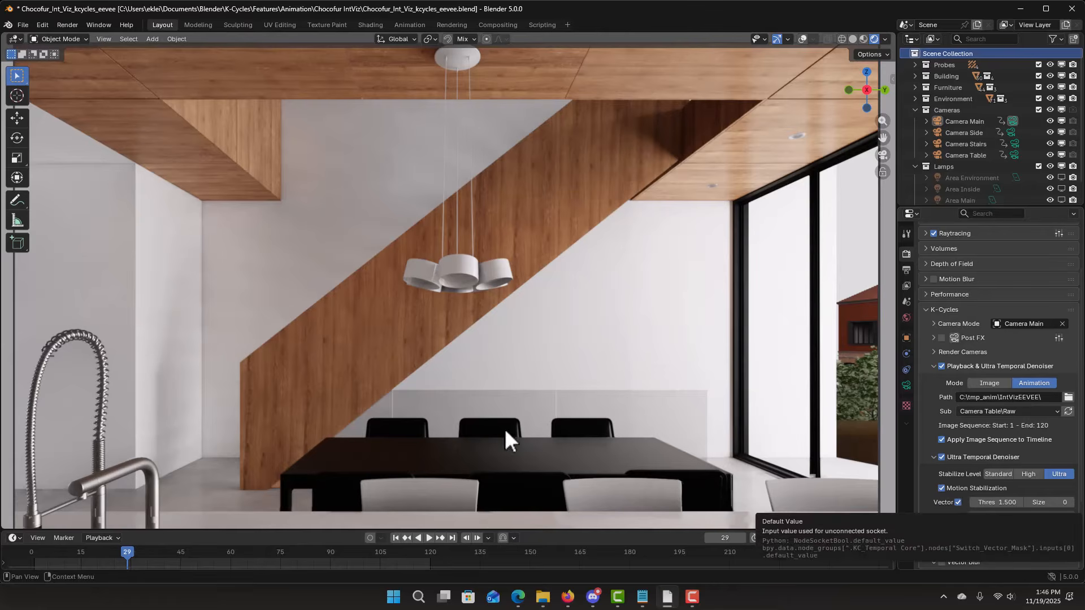
Step: Compare frame 29 without Vector motion stabilization, turn Vector back on, and play the Camera Table\Raw sequence
left_click(958, 501)
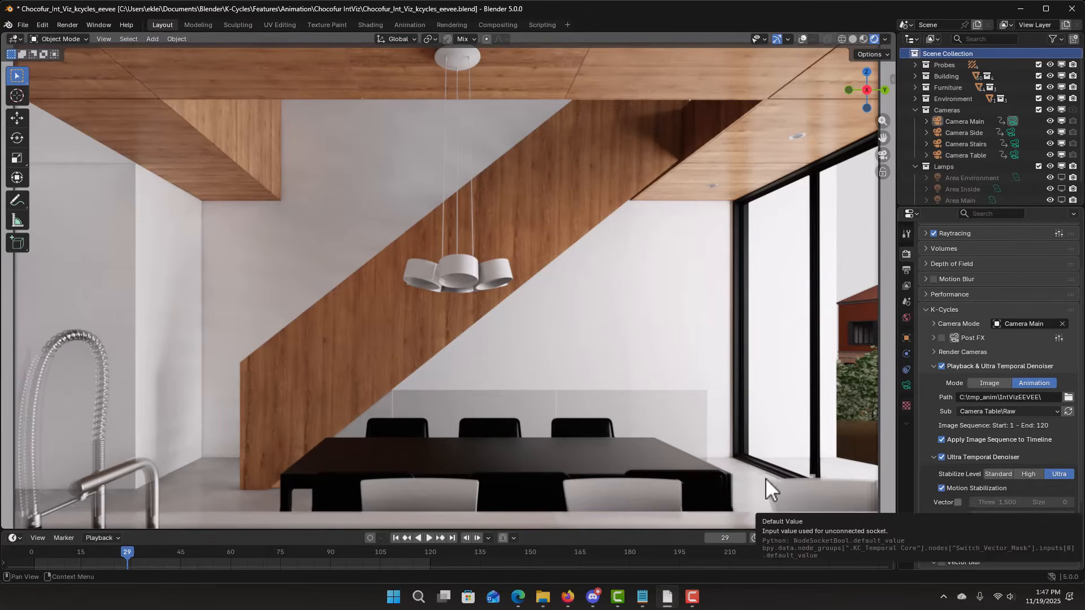
key("space")
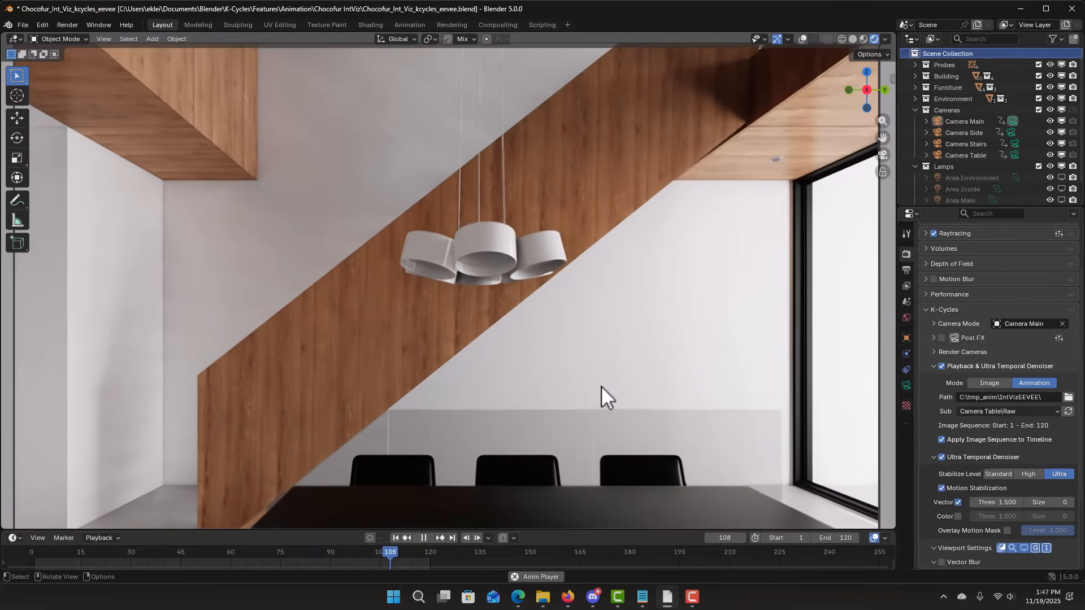
key("space")
Step: Load the Camera Main\Raw sequence, enable Post FX, and adjust Tone and Color with color boost 0.09 and white balance 0.32
left_click(981, 411)
left_click(972, 437)
left_click(942, 338)
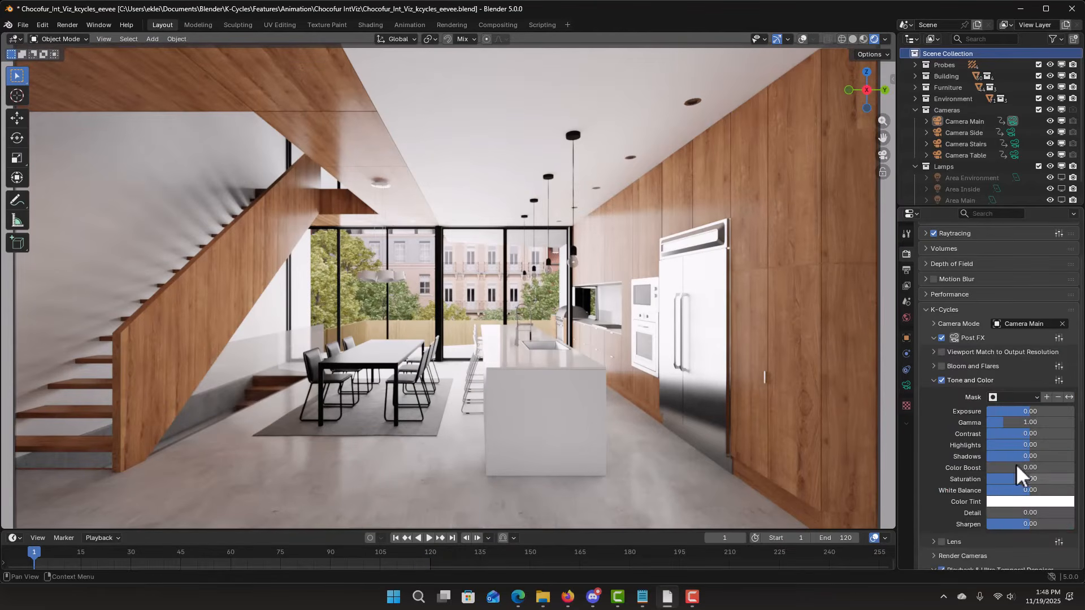
left_click_drag(995, 412, 1017, 411)
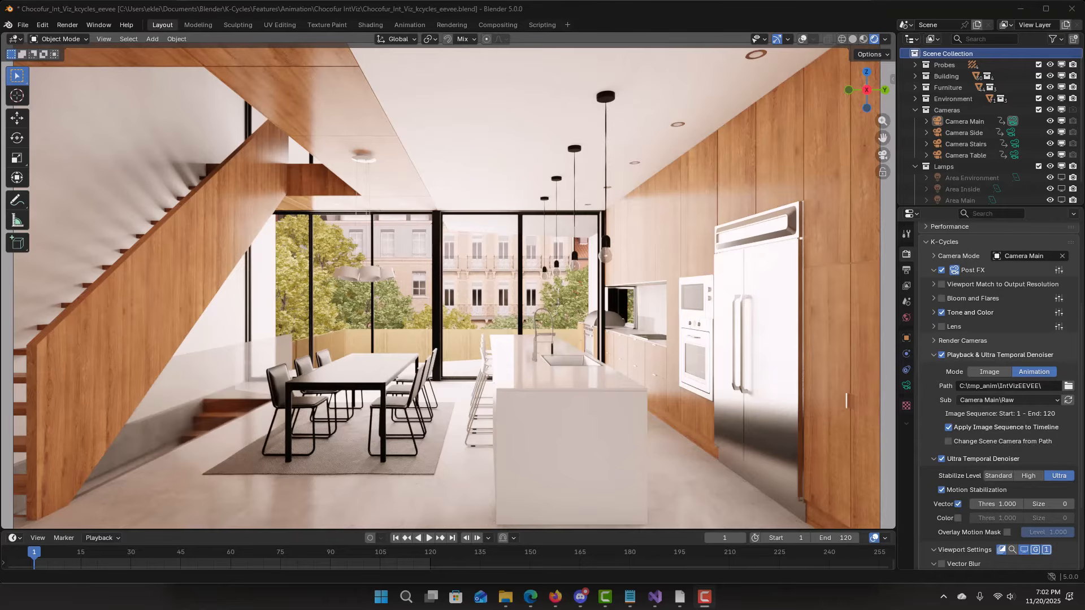
Step: Turn on Change Scene Camera from Path, reload the image sequence, and switch playback to Camera Side\Raw
left_click(949, 441)
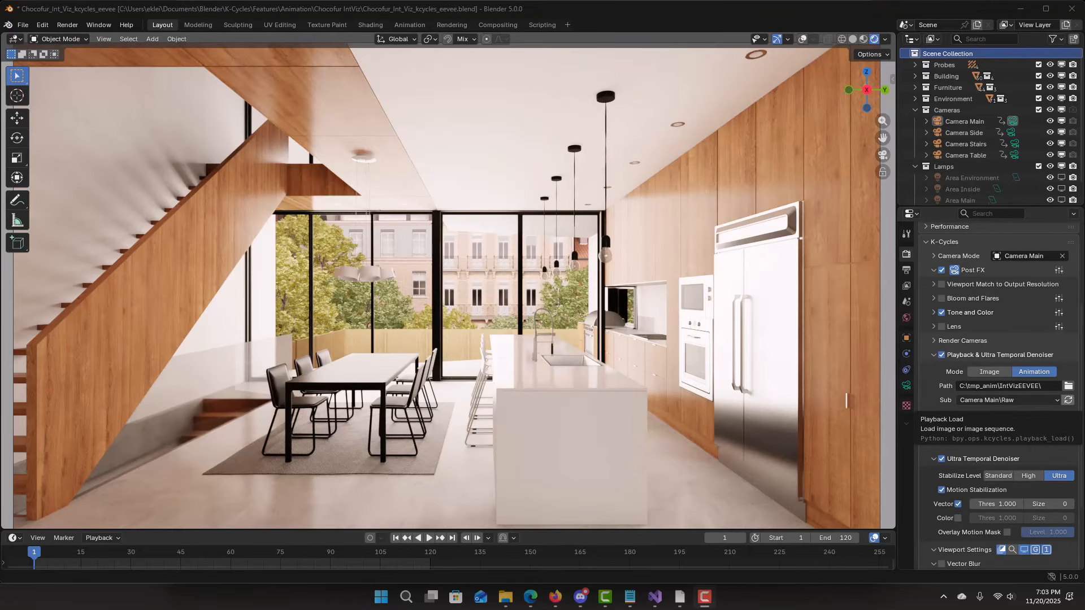
left_click(1068, 400)
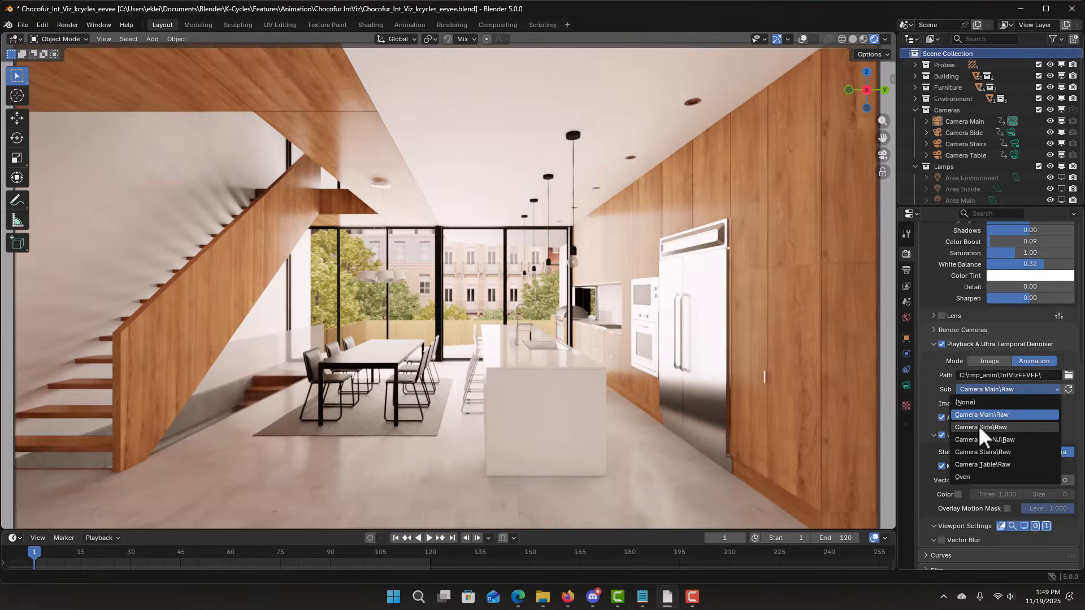
left_click(981, 436)
scroll(994, 283, "up", 4)
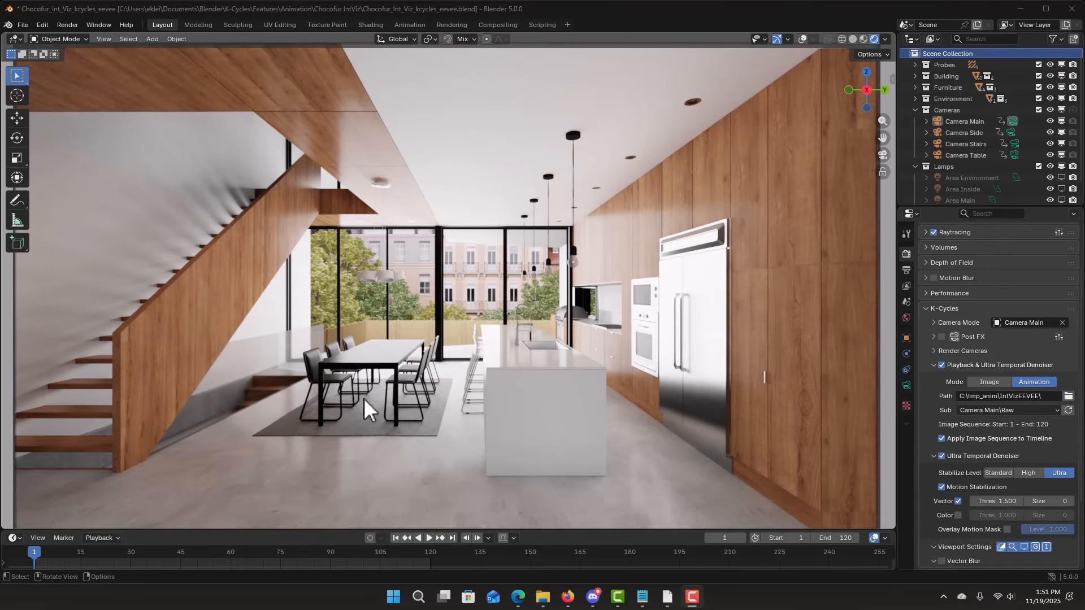
Step: Load Camera Main\Raw and grade it with Post FX Tone and Color: exposure 0.64, gamma 1.41 and white balance 0.41
left_click(986, 411)
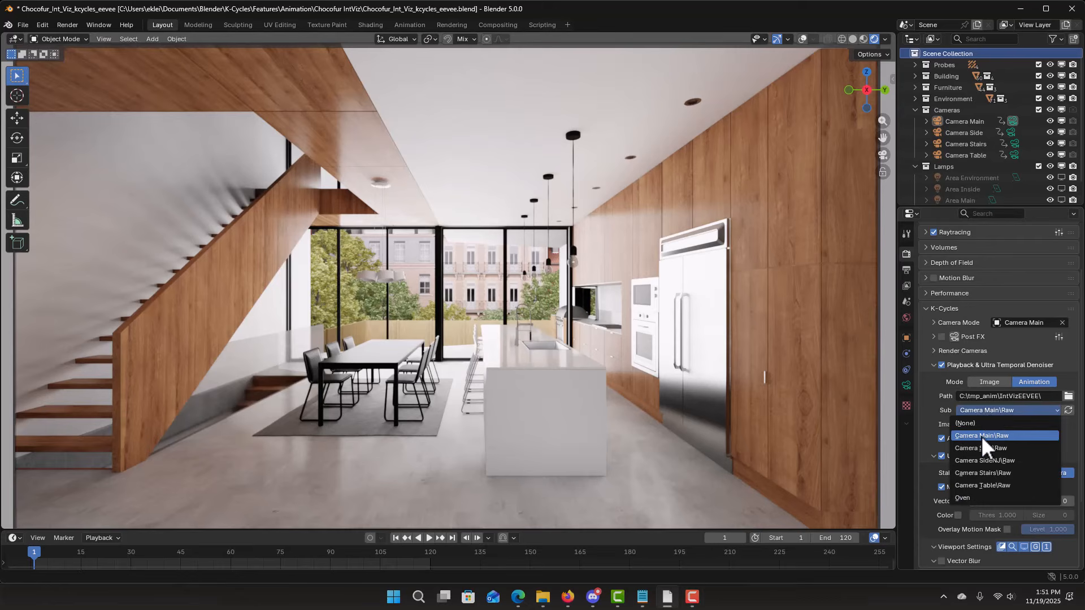
left_click(982, 438)
scroll(986, 353, "down", 3)
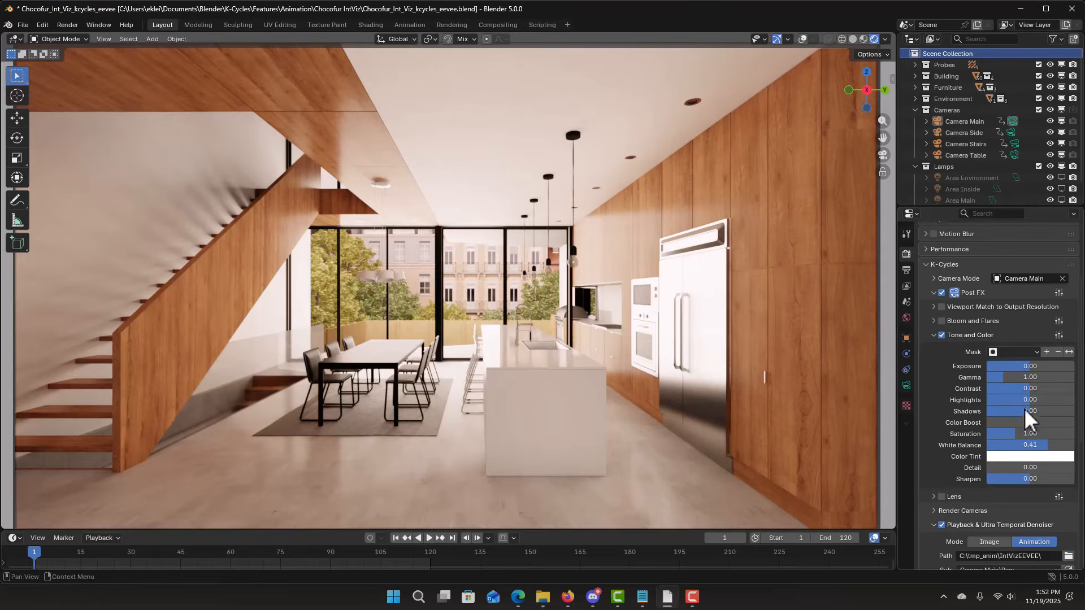
left_click_drag(1020, 379, 1030, 379)
Step: Load Camera Side\Raw and set its Tone and Color to exposure 0.19, white balance -0.37, detail 0.18 and sharpen 1.40
scroll(955, 361, "down", 10)
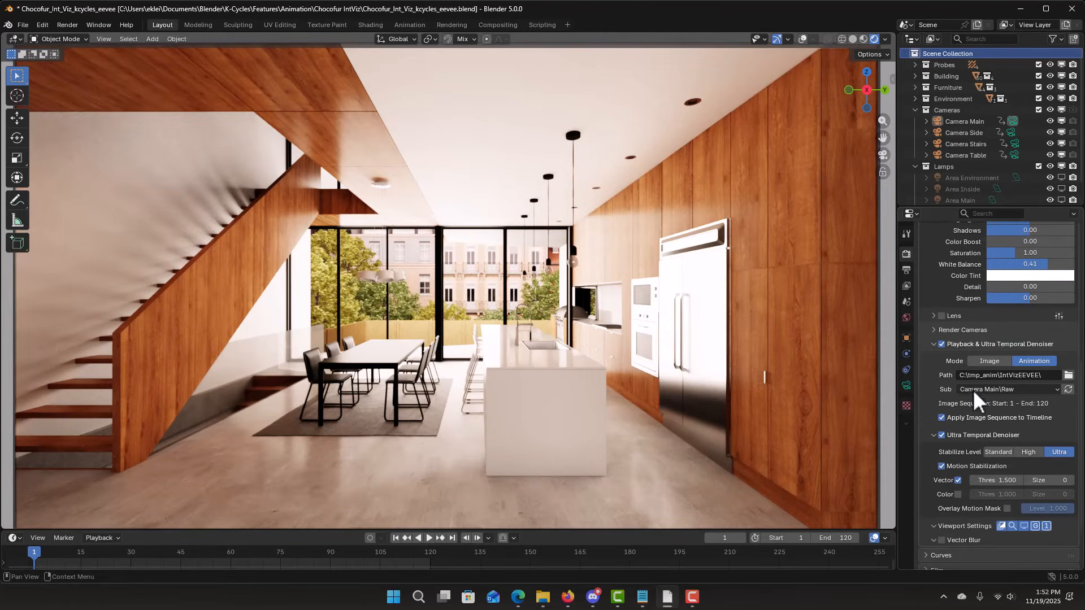
left_click(973, 390)
left_click(980, 428)
scroll(1056, 322, "up", 9)
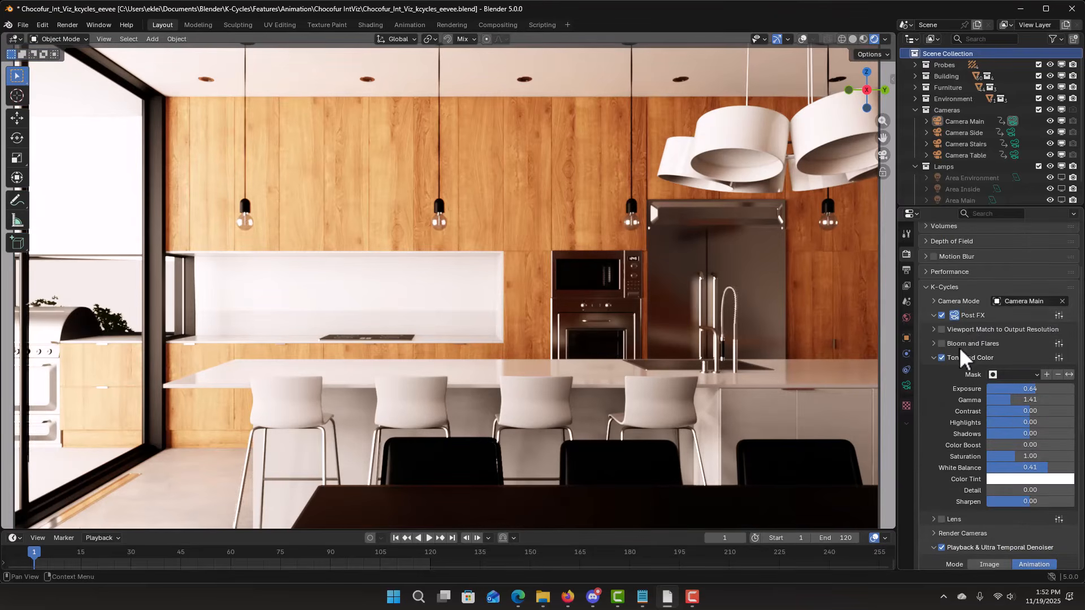
left_click(944, 360)
left_click_drag(1030, 467, 1014, 467)
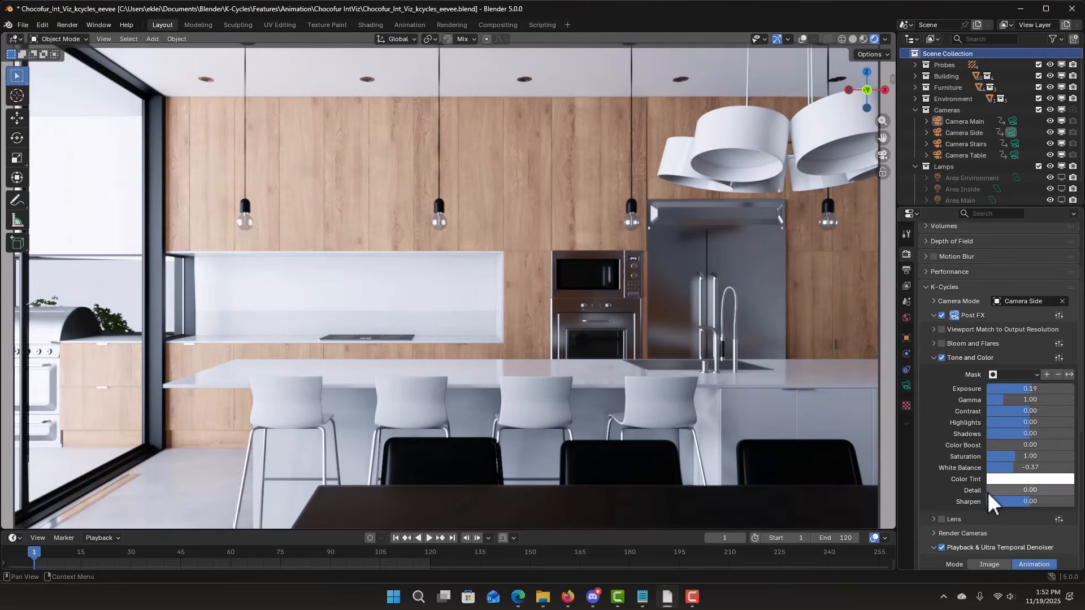
left_click_drag(992, 490, 993, 490)
Step: Toggle Tone and Color off and back on to compare the graded Camera Side image with the original
left_click(942, 357)
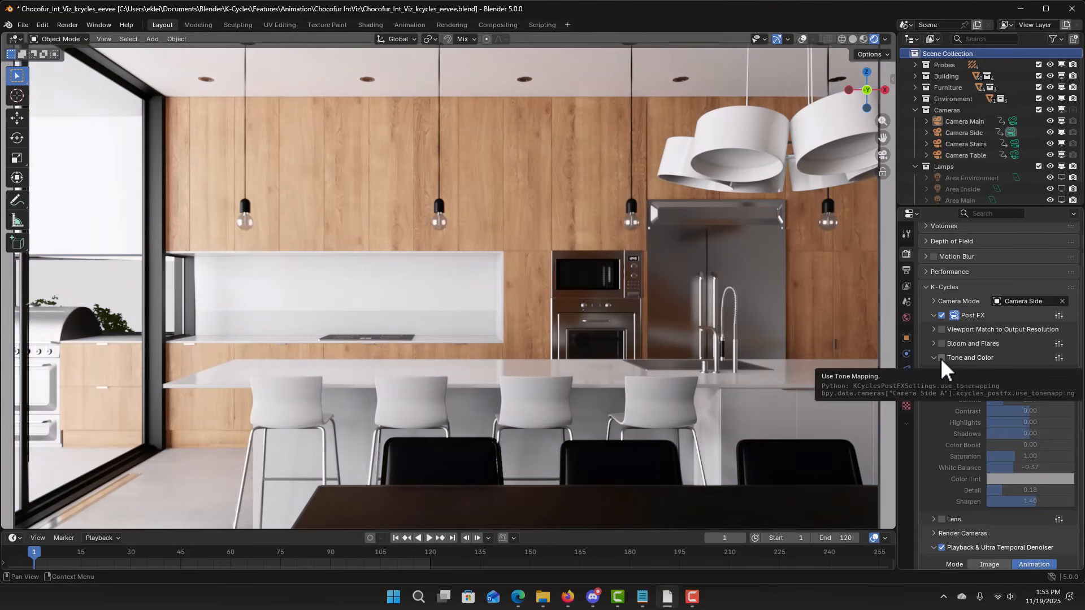
left_click(941, 357)
scroll(1041, 356, "down", 10)
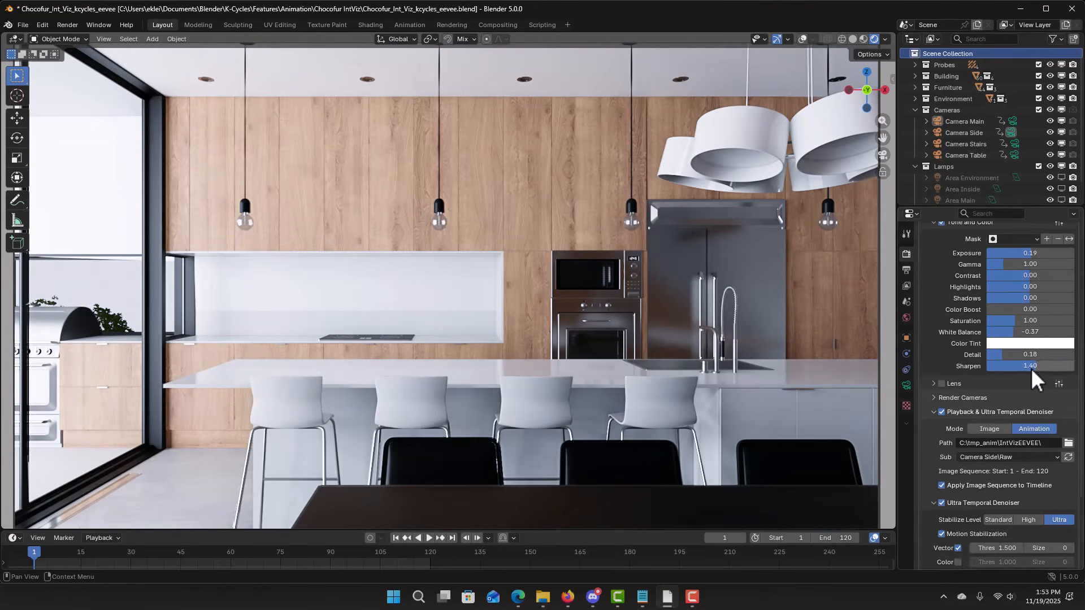
scroll(1041, 448, "up", 6)
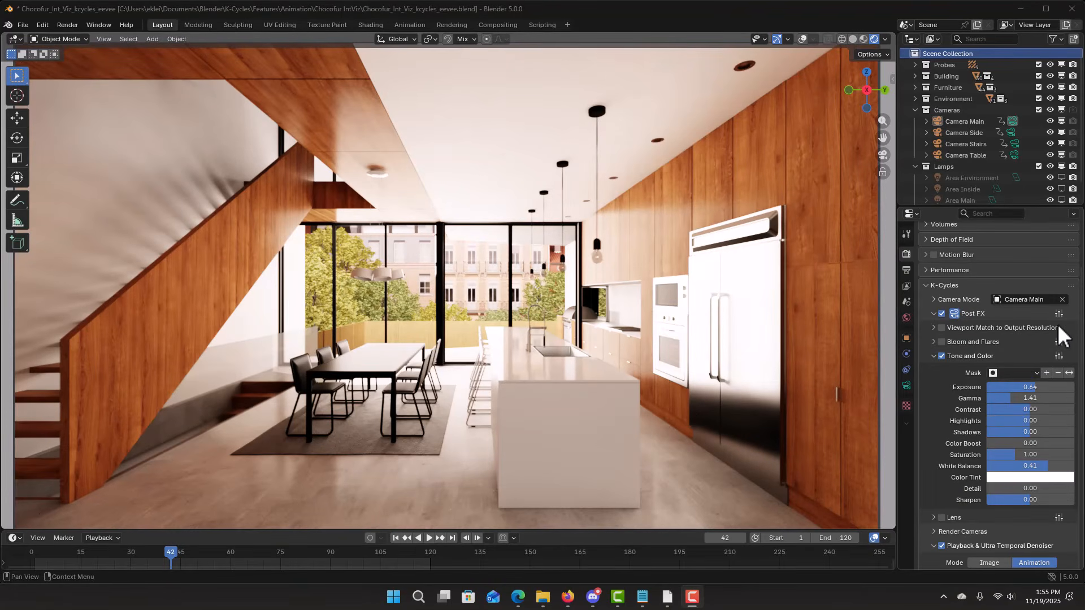
Step: Save the warm Camera Main grade as a Post FX preset named Sunsent
left_click(1058, 314)
left_click(1000, 291)
type("Suns")
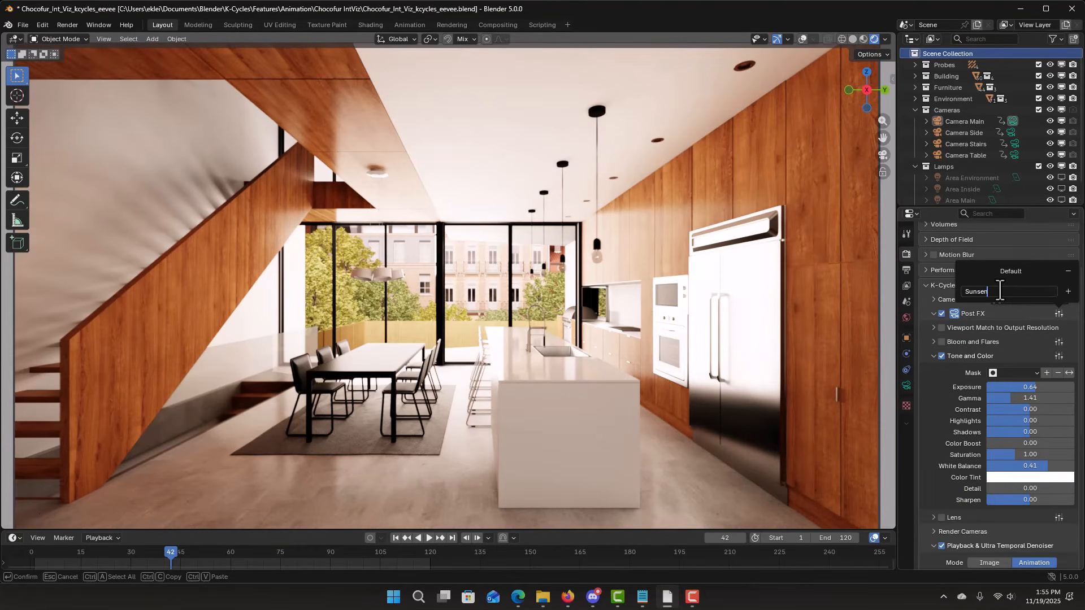
type("ent")
key("Return")
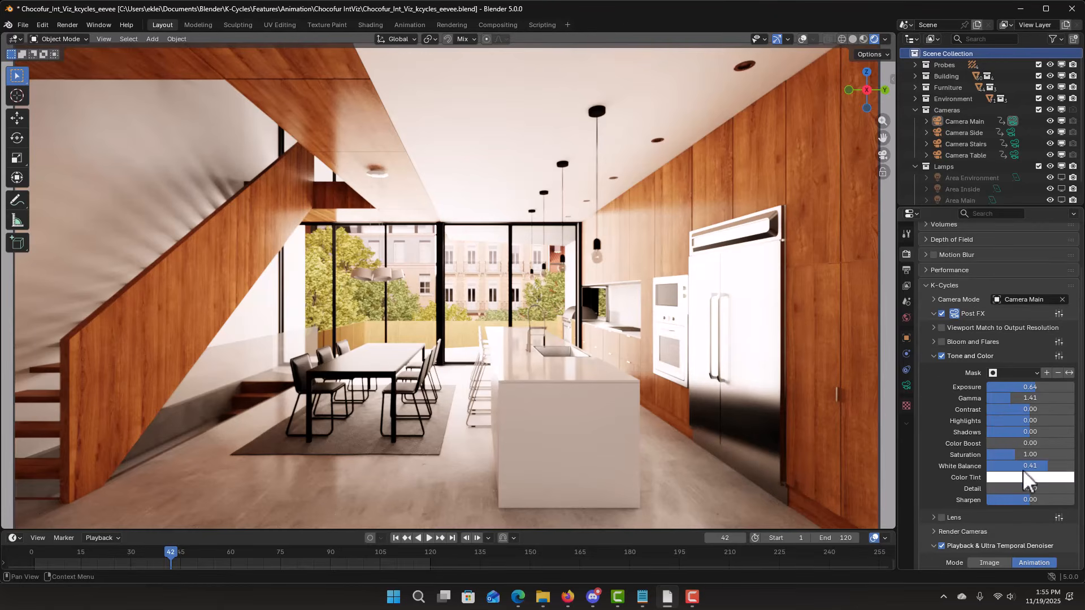
Step: Set exposure to 0.32, shadows to -0.29 and white balance to -0.50, and save the Post FX settings as preset Morning
left_click_drag(1032, 466, 395, 466)
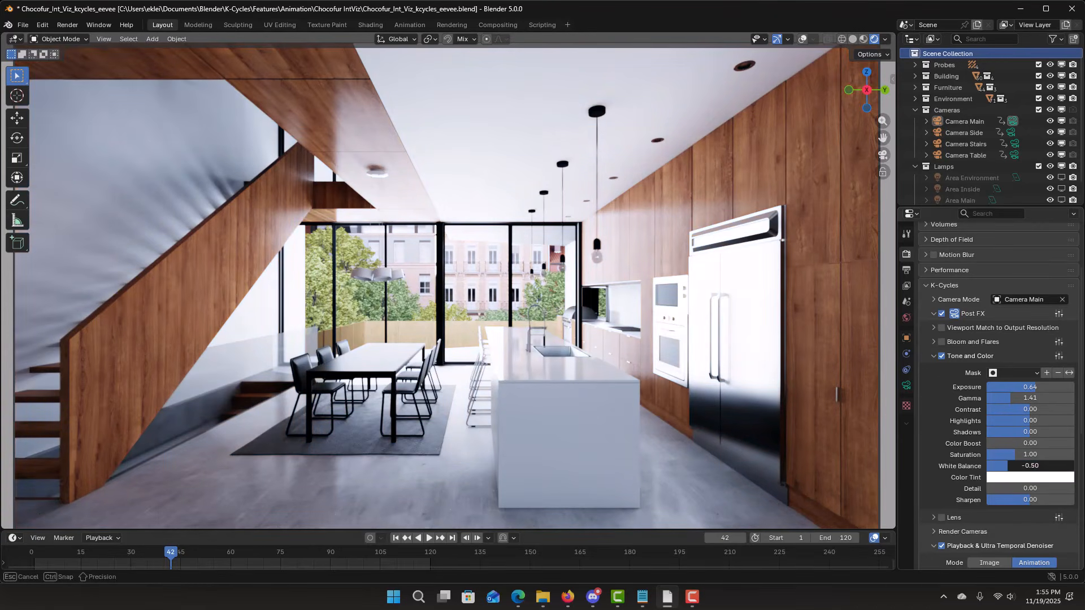
left_click_drag(396, 466, 396, 466)
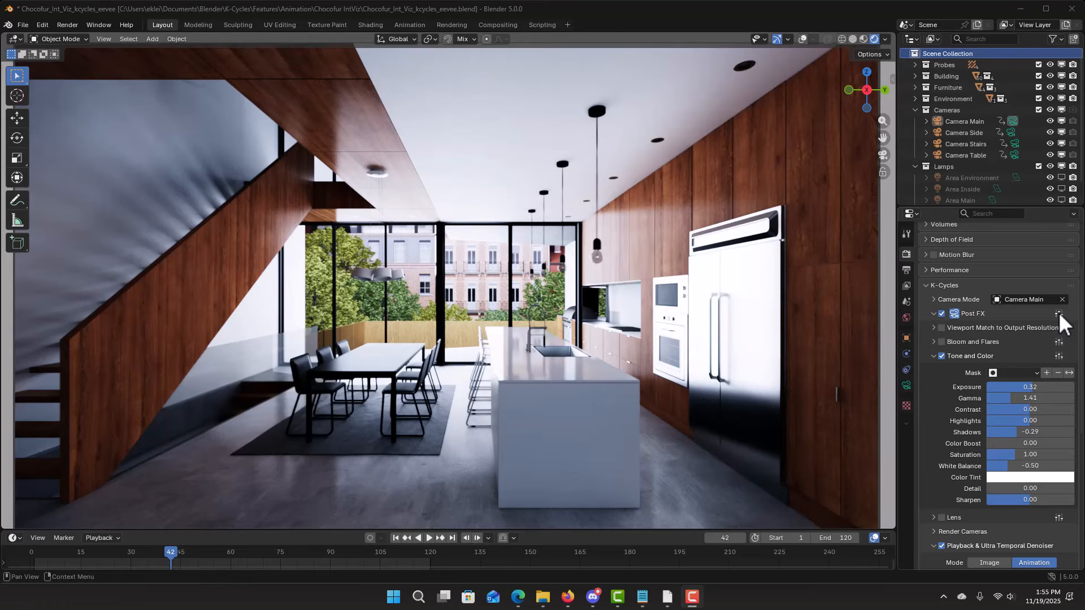
left_click(1059, 313)
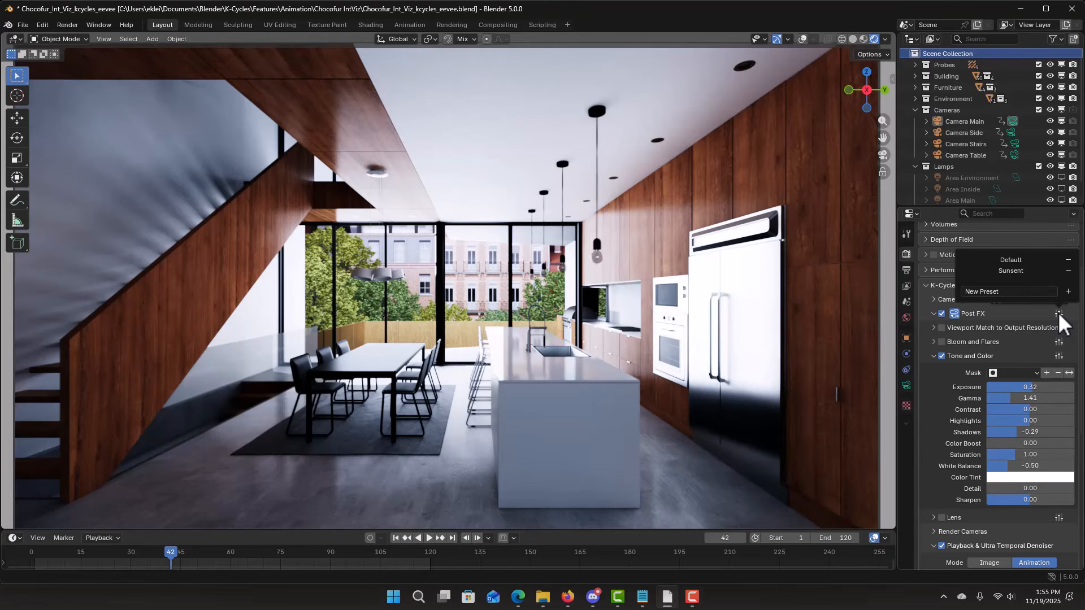
left_click(1007, 290)
type("Morning")
key("Return")
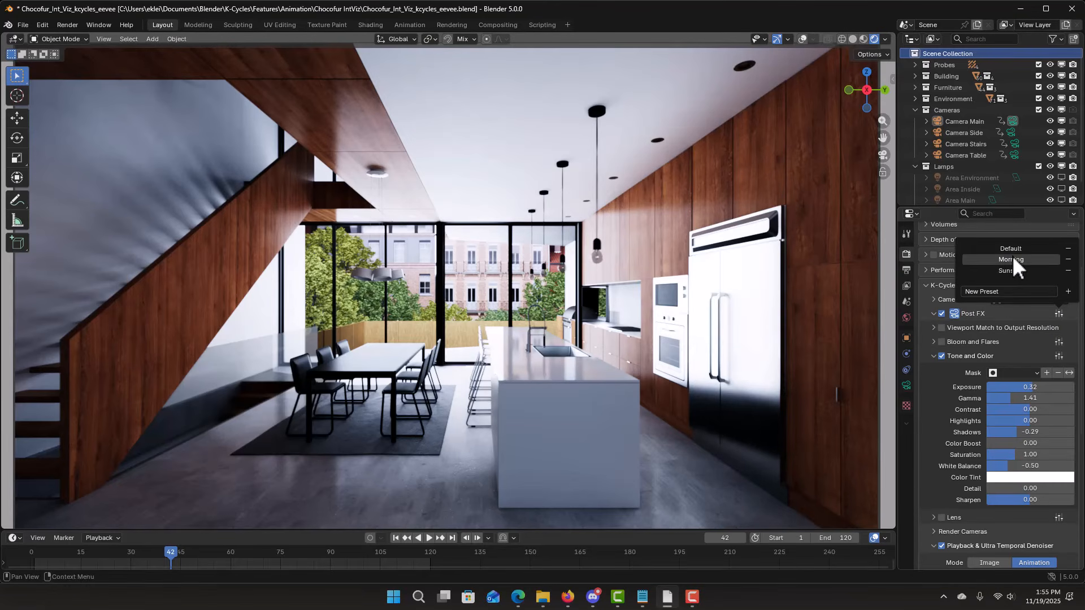
Step: Switch between the Sunsent and Morning Post FX presets to compare them, and apply the Default preset
left_click(1015, 270)
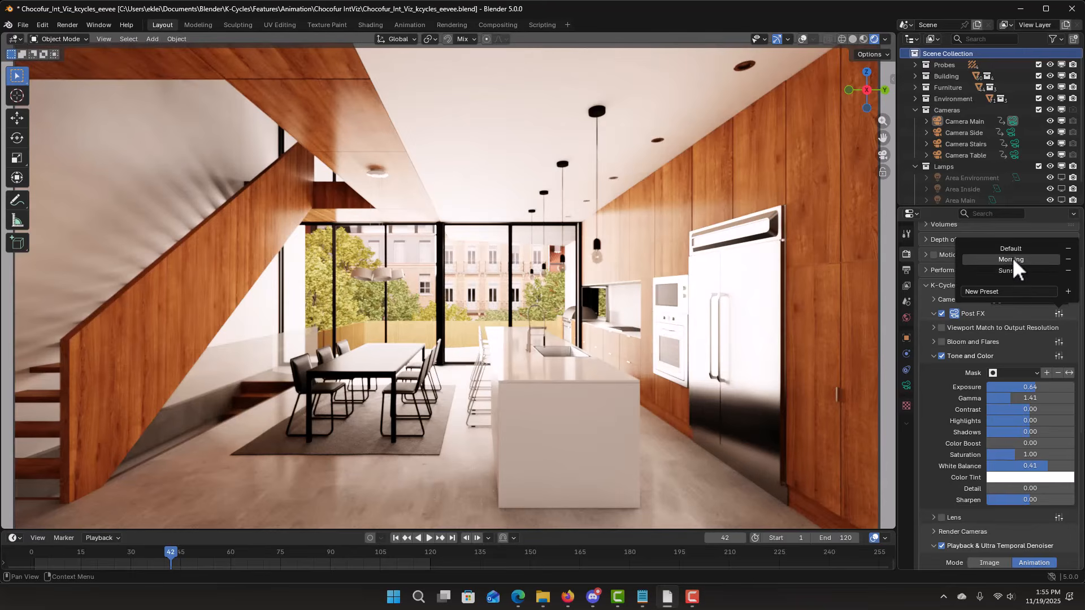
left_click(1011, 256)
left_click(1015, 268)
left_click(1016, 258)
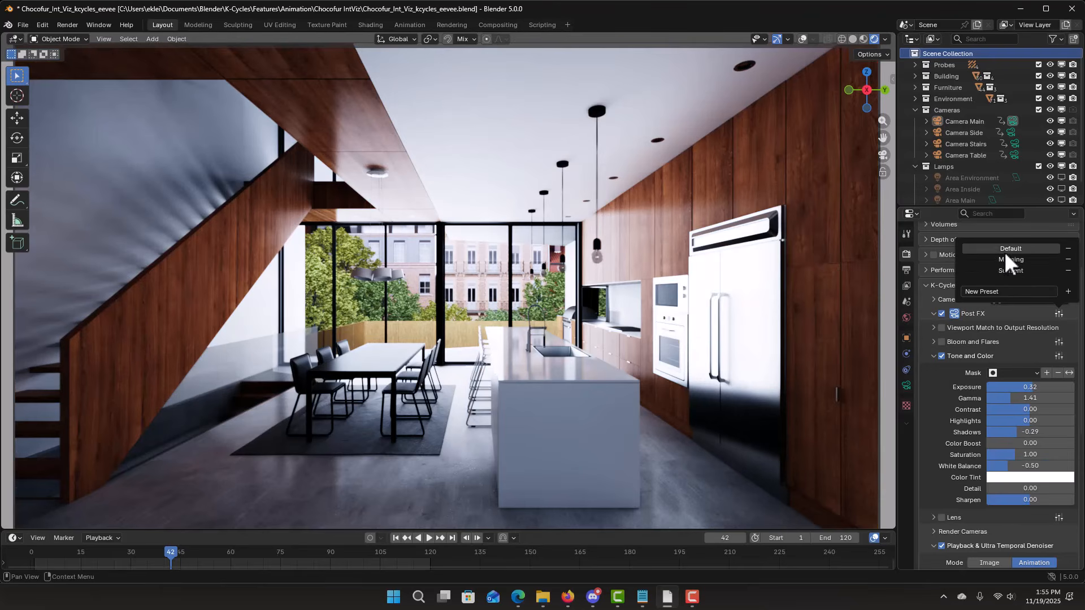
left_click(1010, 270)
left_click(1059, 313)
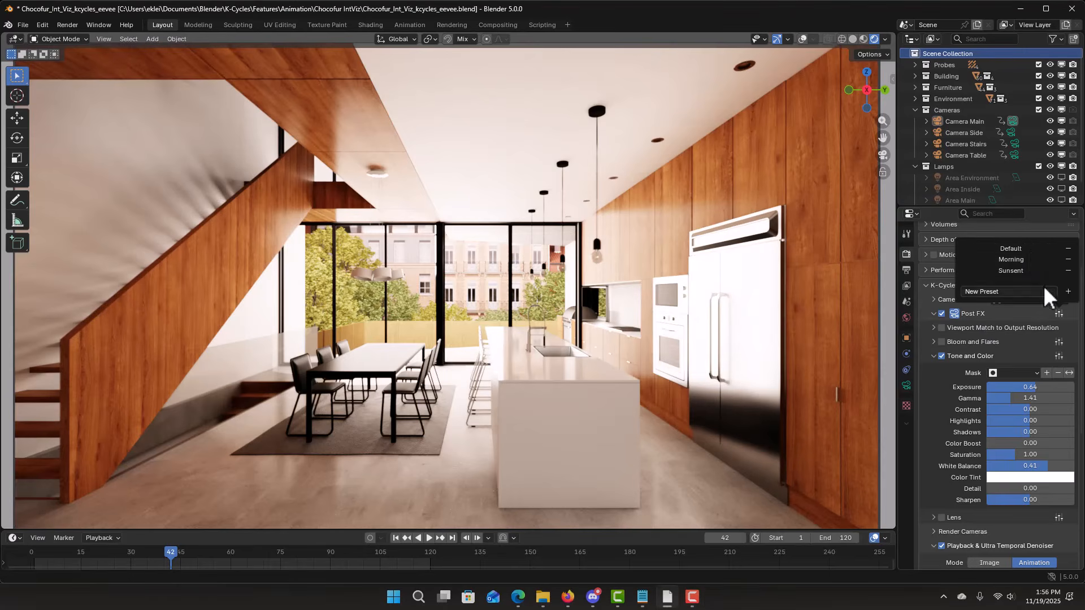
left_click(1026, 249)
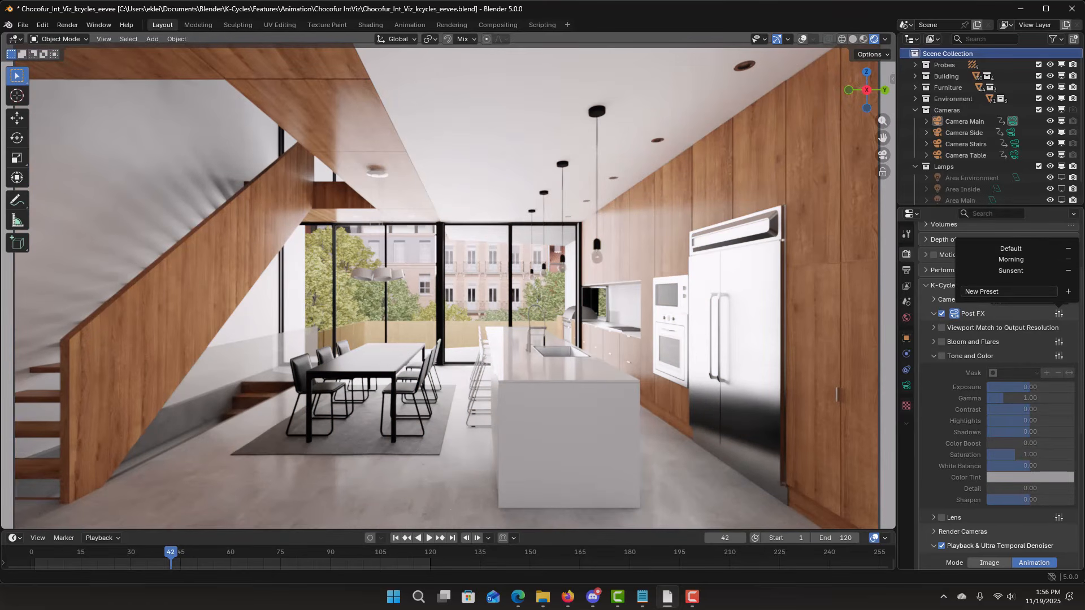
Step: Check the output's video encoding, set Render Cameras to the active camera with RAW off, and render the animation
scroll(949, 308, "down", 10)
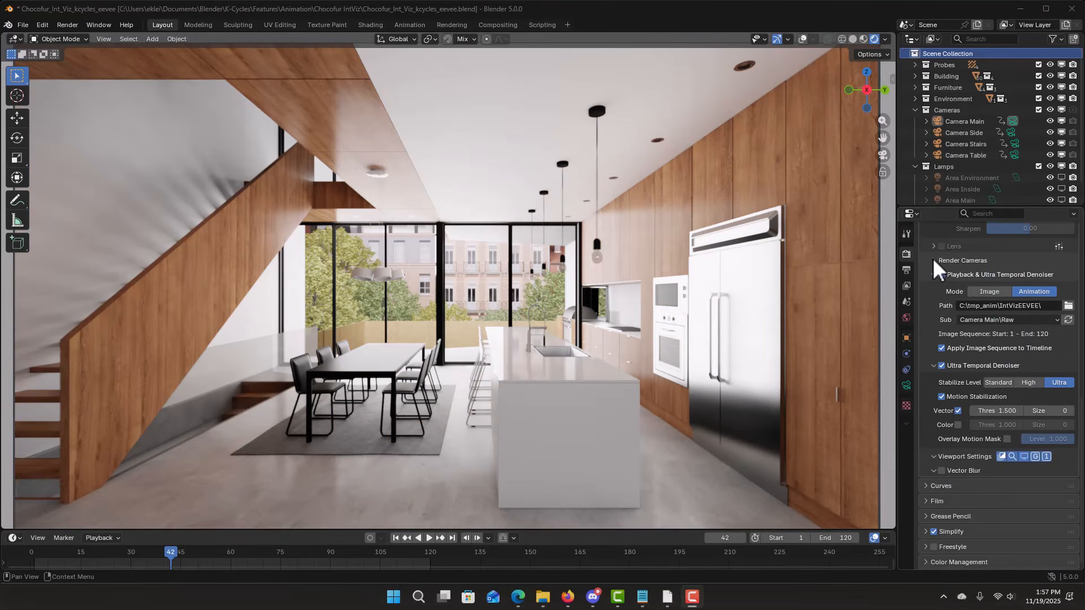
left_click(906, 271)
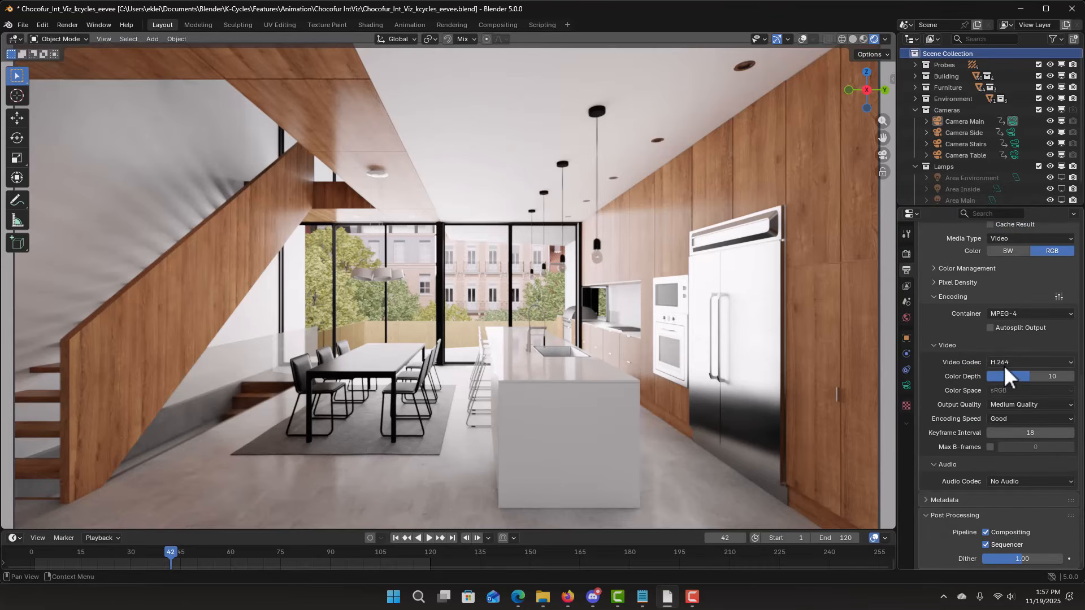
left_click(906, 253)
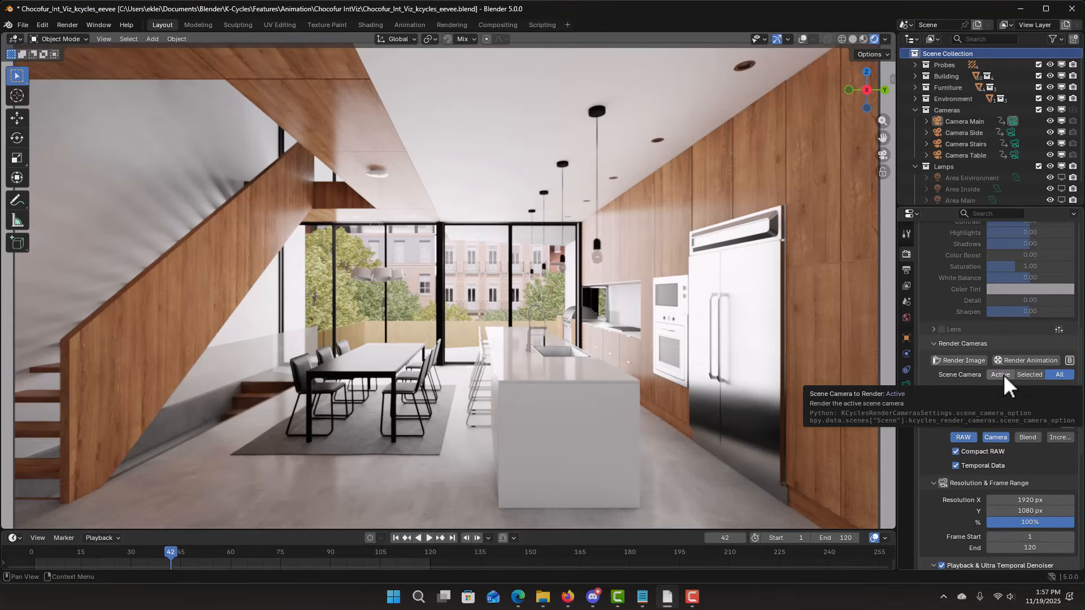
left_click(1001, 375)
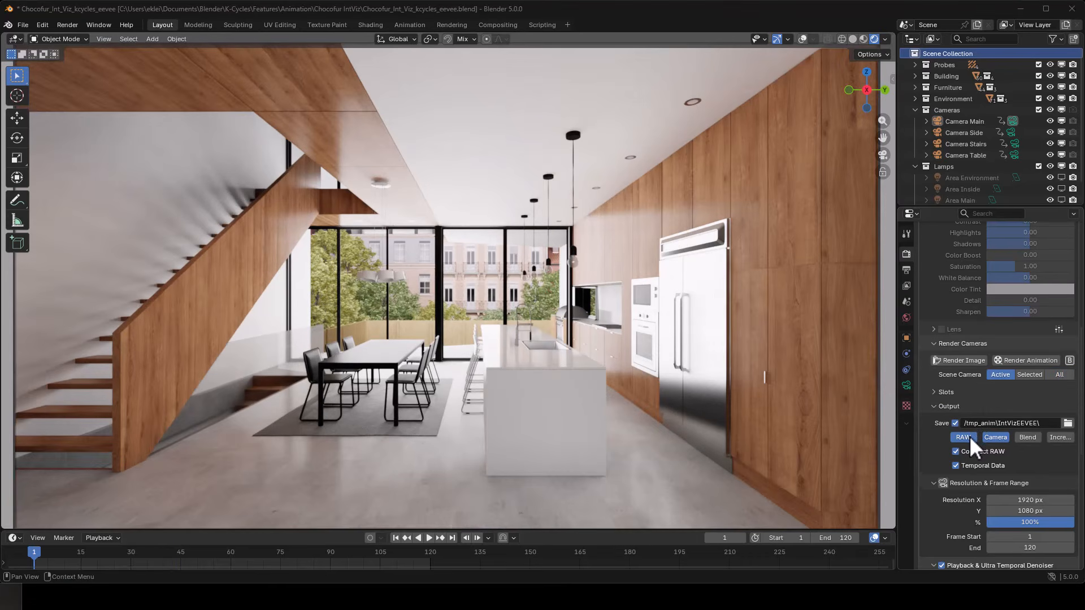
left_click(969, 435)
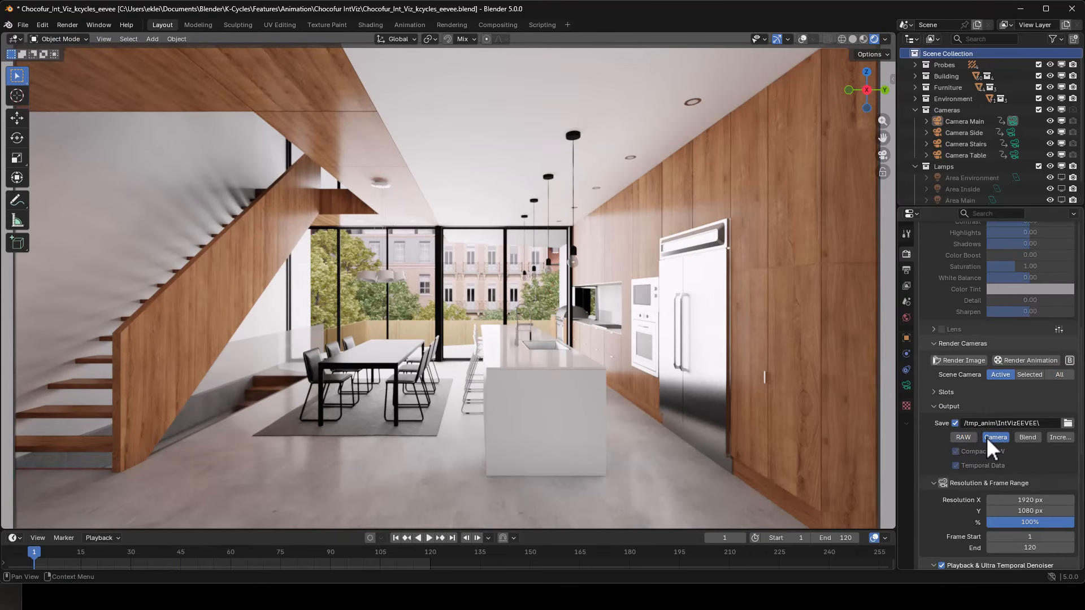
left_click(1019, 360)
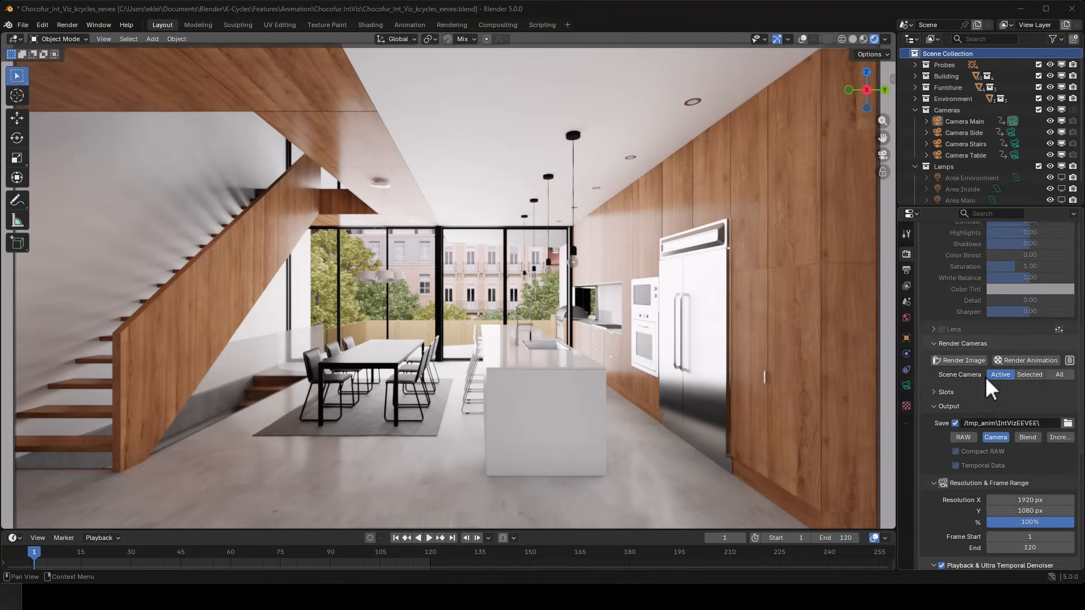
Step: Load the Camera Side\Raw sequence for playback and review its render output and denoiser settings
scroll(983, 379, "down", 8)
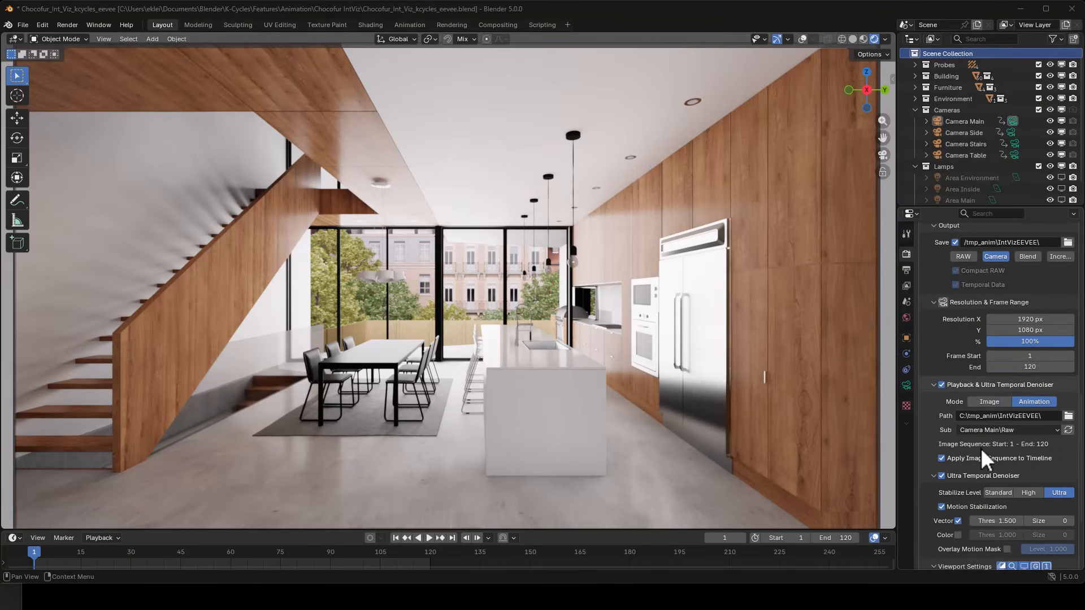
left_click(982, 432)
left_click(982, 467)
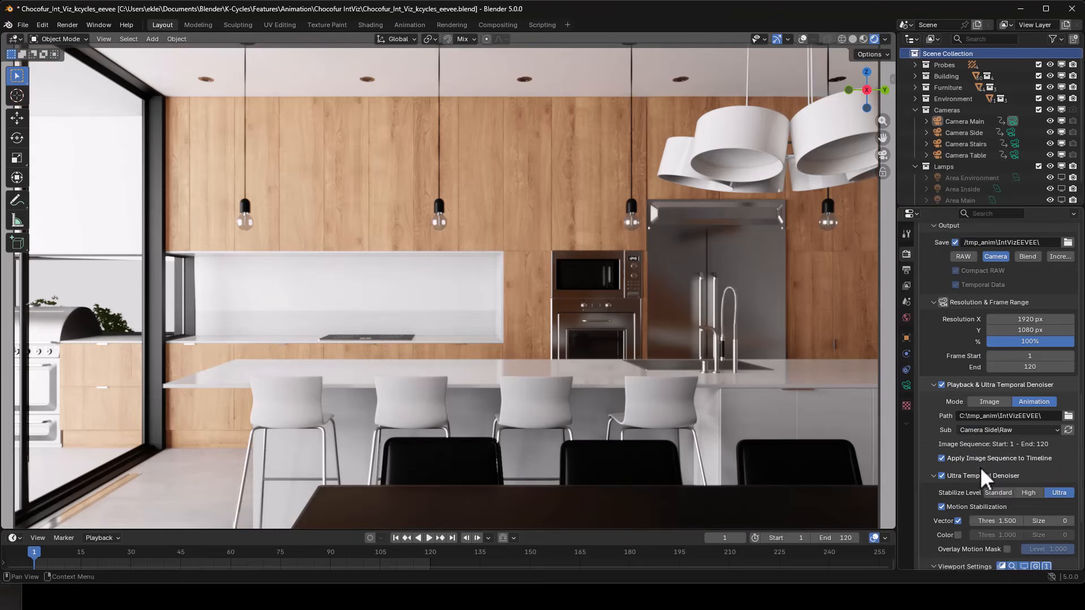
scroll(1023, 350, "up", 5)
scroll(994, 440, "down", 5)
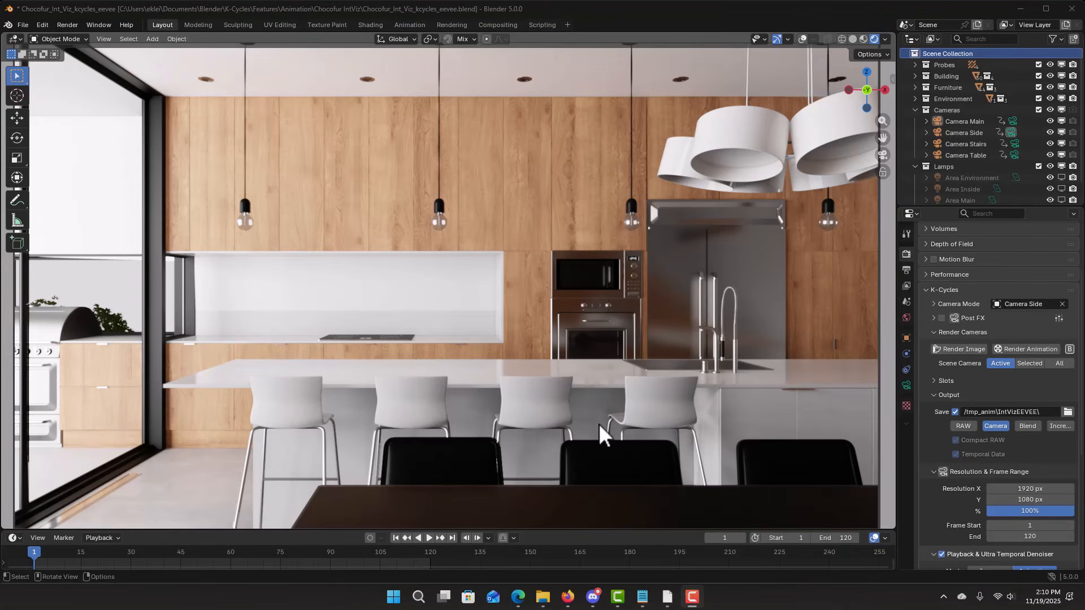
scroll(1044, 419, "down", 4)
scroll(1044, 418, "down", 3)
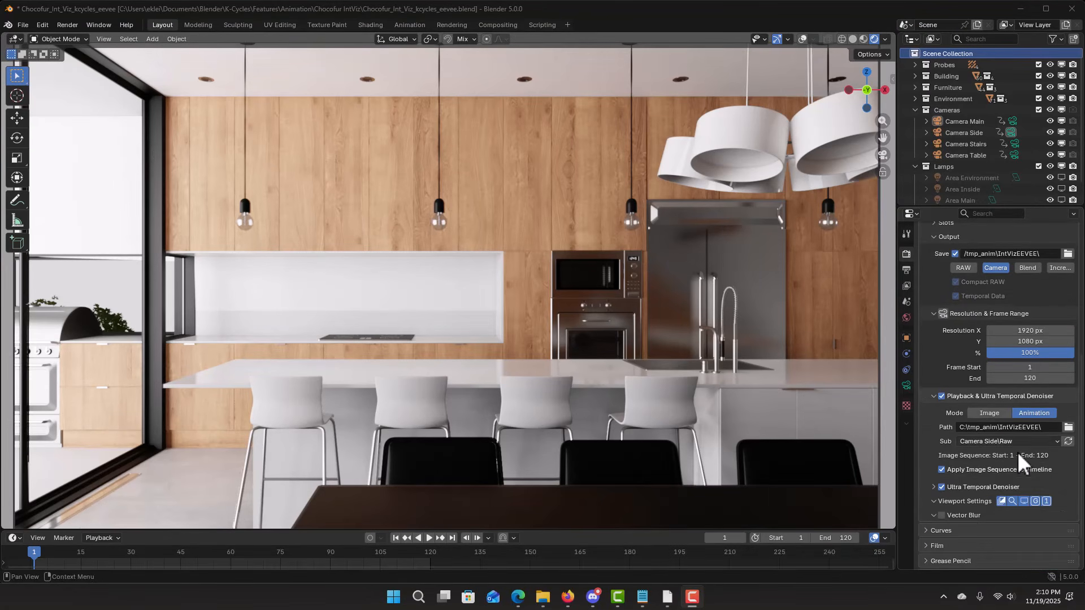
Step: Turn off the Ultra Temporal Denoiser for the Camera Side\Raw sequence and render the animation
left_click(941, 488)
scroll(1038, 267, "up", 3)
left_click(1035, 259)
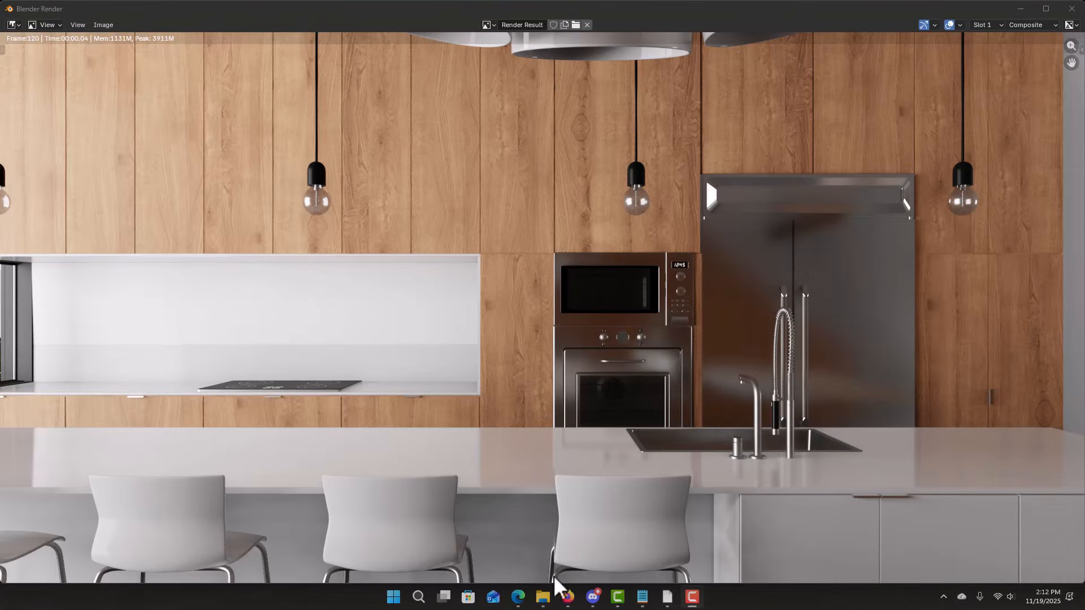
Step: Switch to File Explorer, play Camera Side_0001-0120.mp4 from the Camera Side output folder to inspect the render, and close the player
left_click(542, 595)
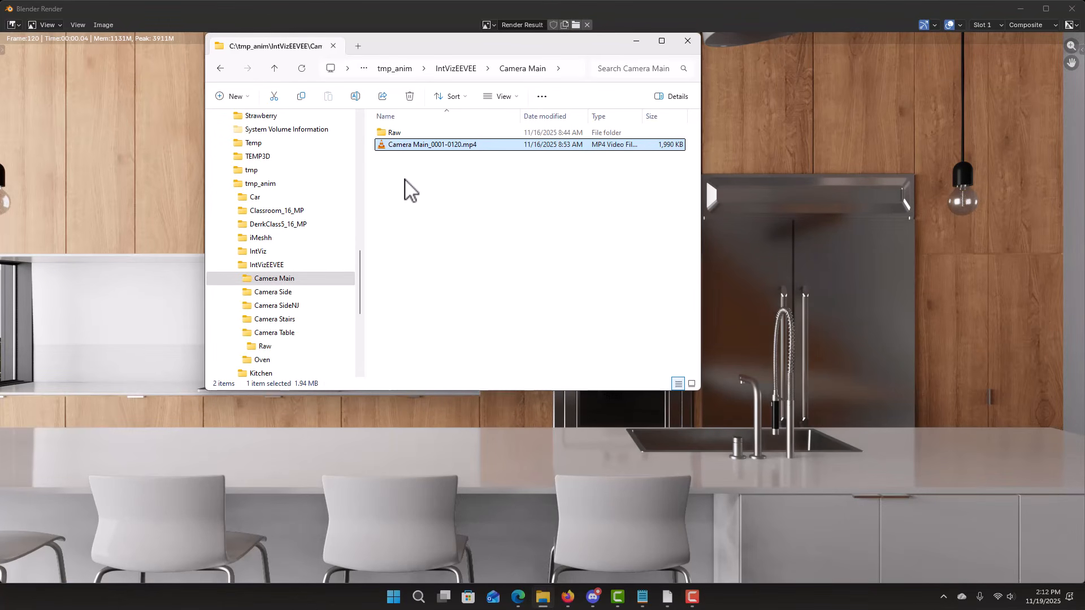
double_click(411, 146)
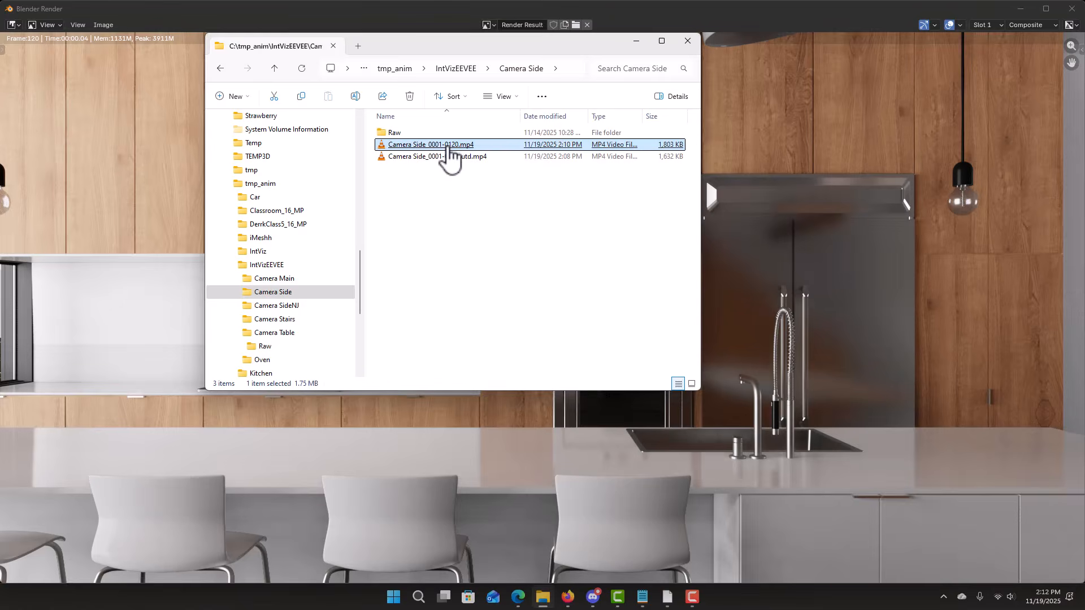
double_click(449, 150)
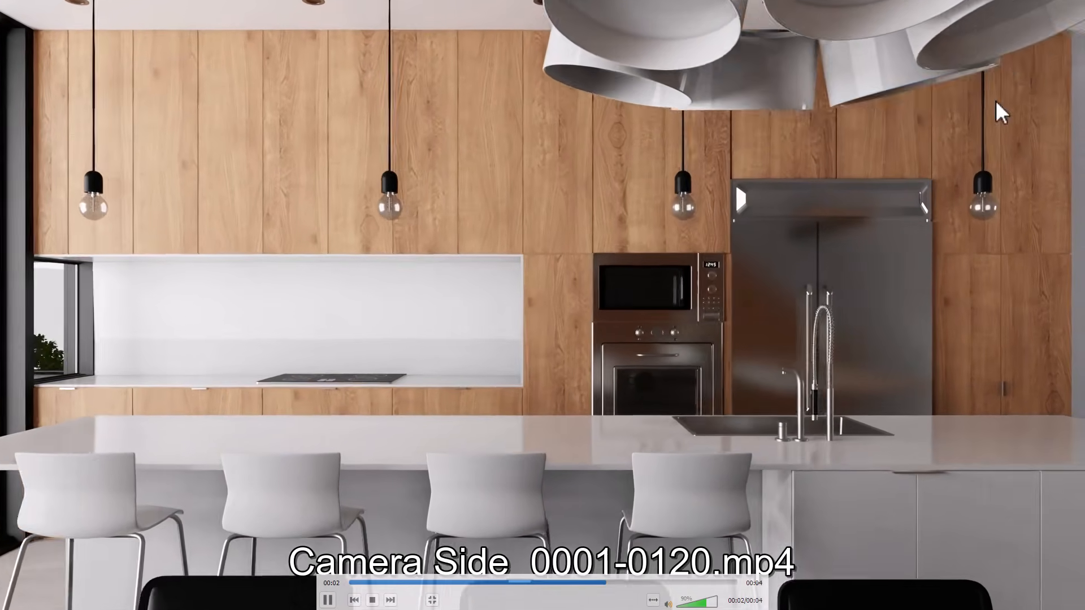
key("Escape")
left_click(1078, 42)
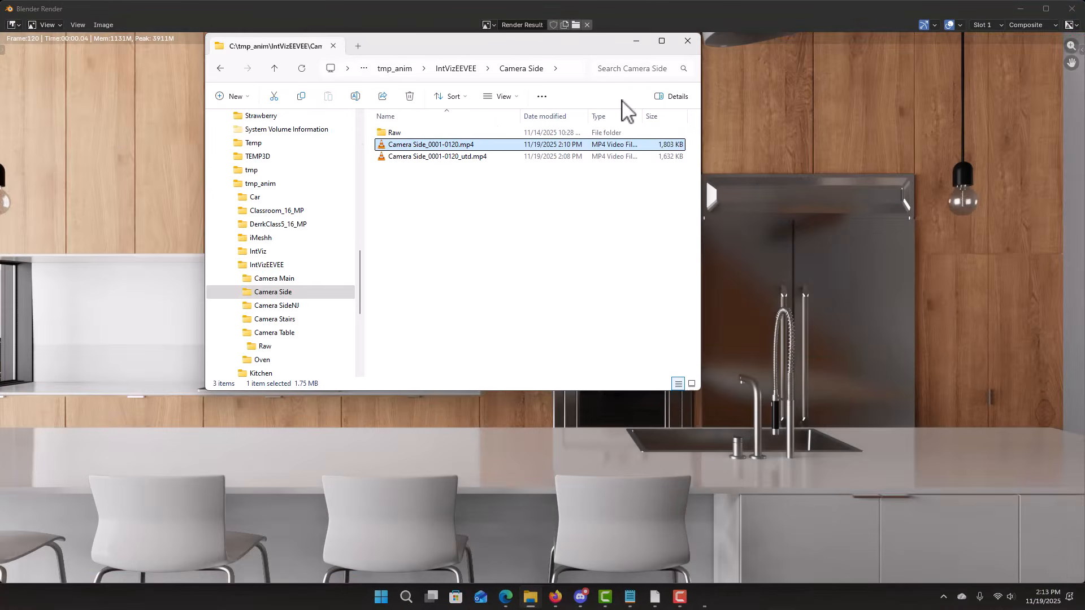
Step: Play the denoised video Camera Side_0001-0120_utd.mp4 in full screen and replay it for comparison
double_click(442, 157)
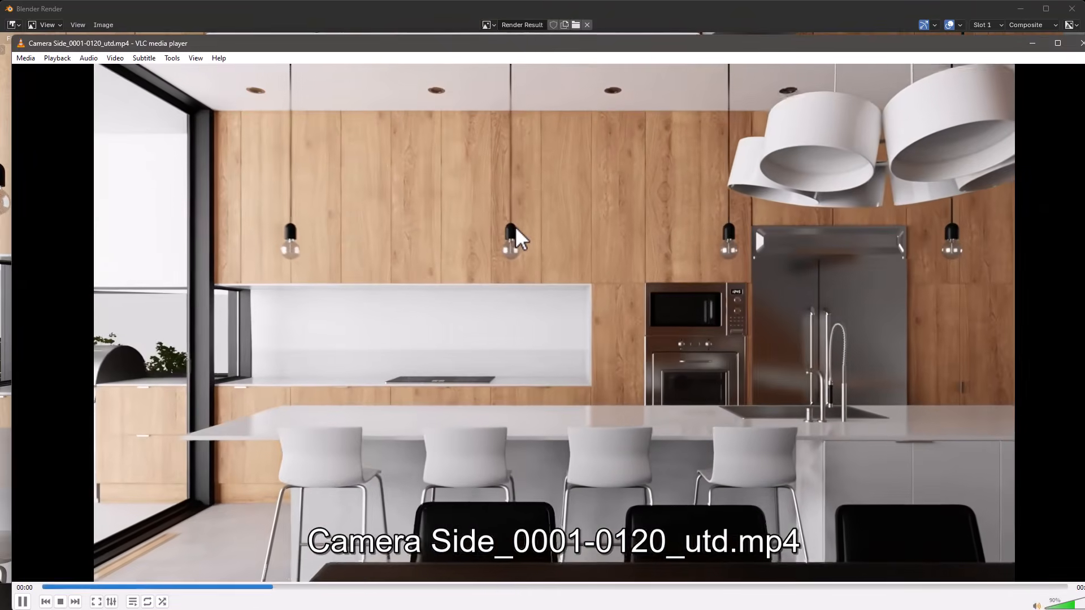
double_click(515, 226)
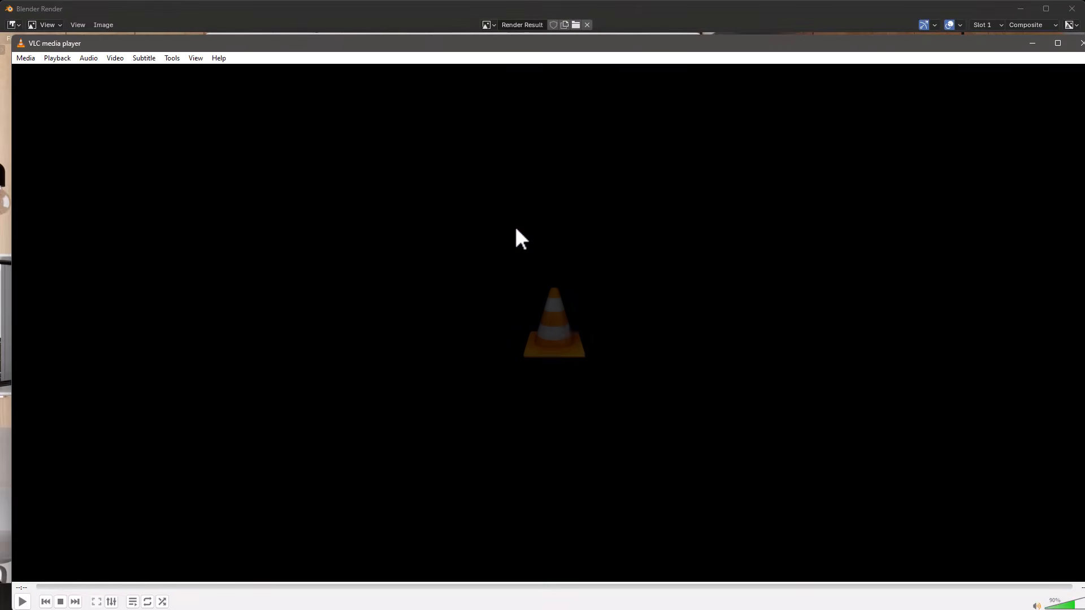
key("space")
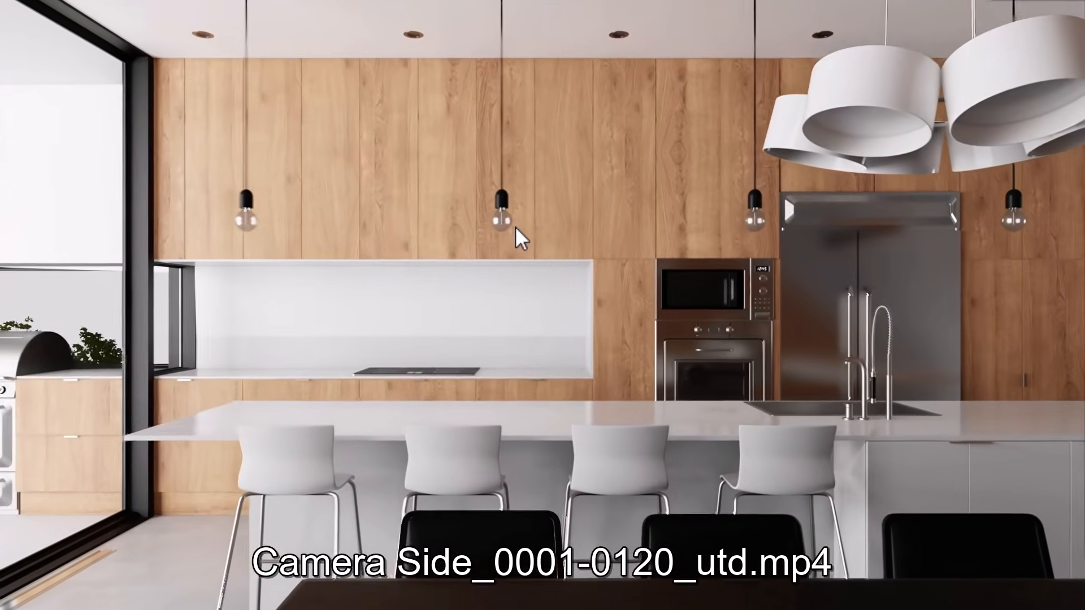